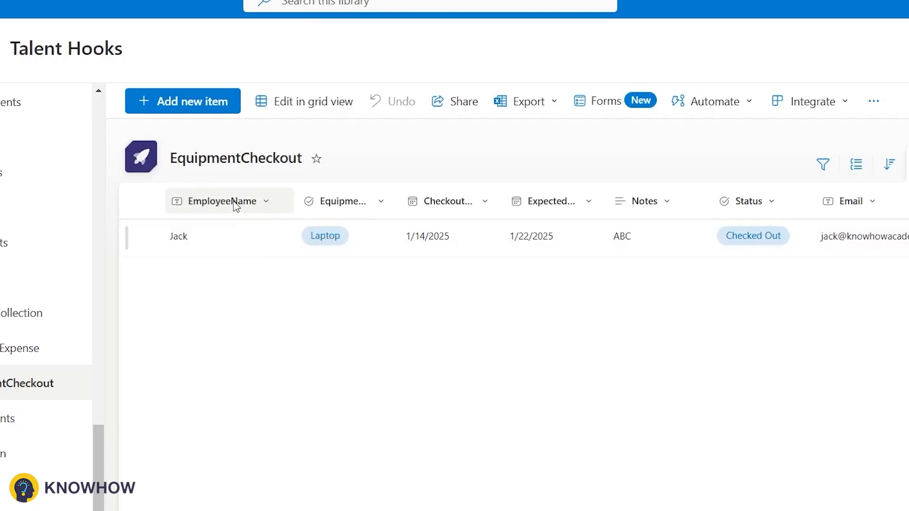
Open the EquipmentType column's settings in the EquipmentCheckout list and examine its choices
{"action": "left_click", "coordinate": [385, 199]}
{"action": "mouse_move", "coordinate": [454, 348]}
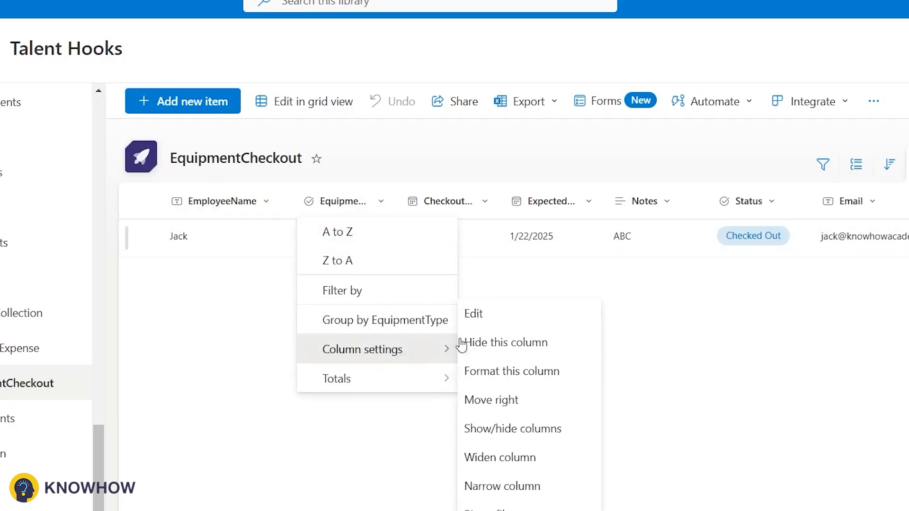
{"action": "left_click", "coordinate": [474, 315]}
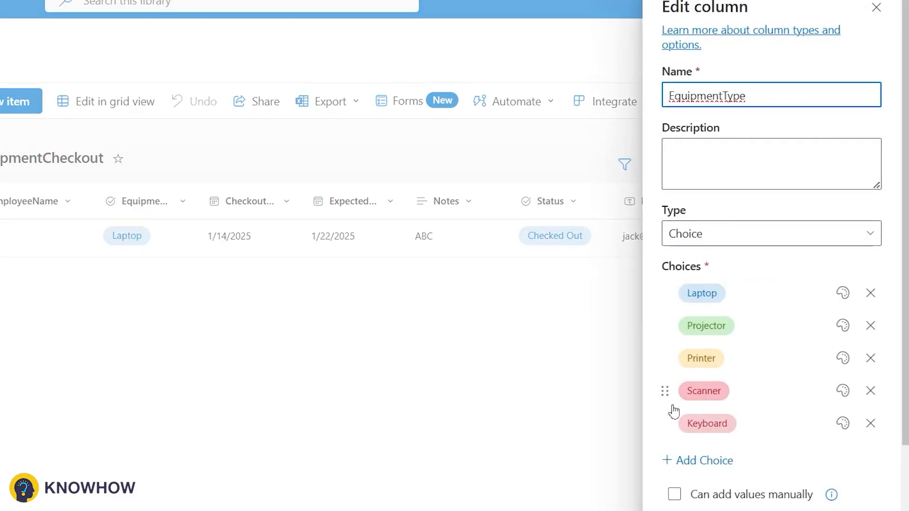
{"action": "left_click", "coordinate": [264, 219]}
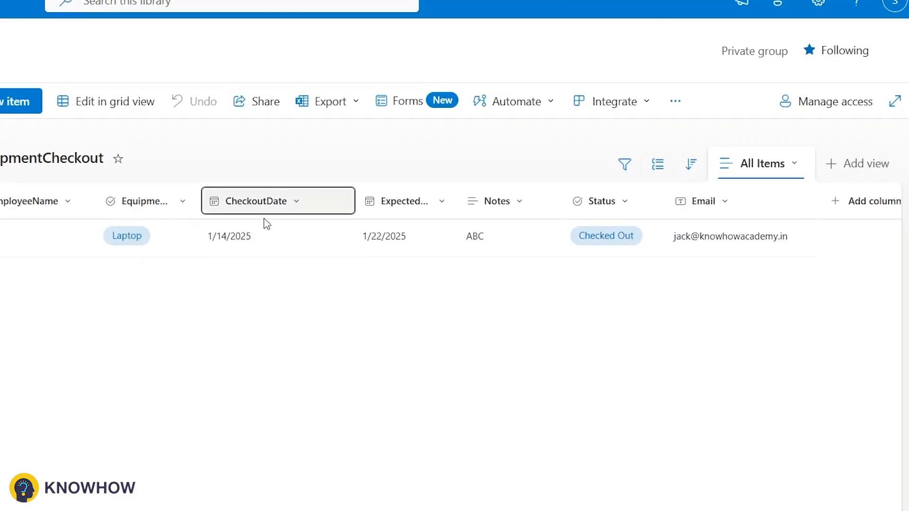
Examine the CheckoutDate column's settings and widen the ExpectedReturnDate column so its full name fits
{"action": "left_click", "coordinate": [306, 209]}
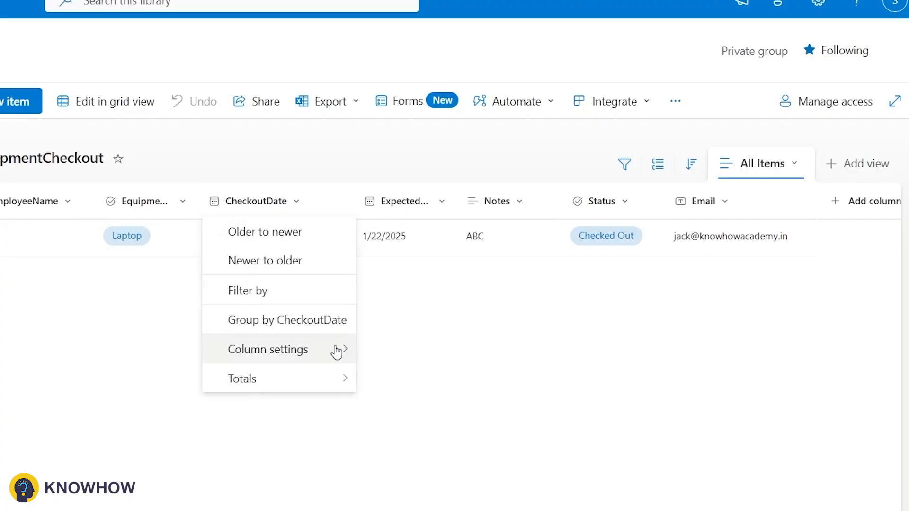
{"action": "mouse_move", "coordinate": [335, 349]}
{"action": "left_click", "coordinate": [374, 286]}
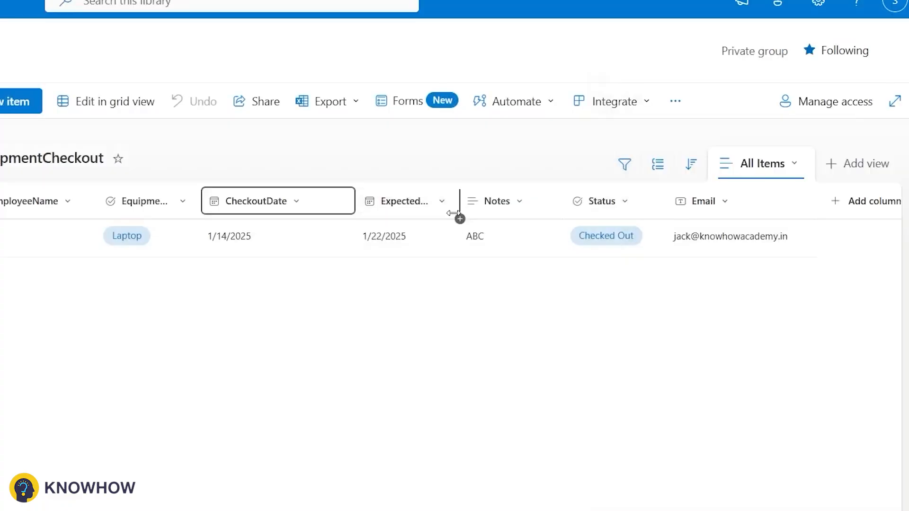
{"action": "left_click_drag", "start_coordinate": [459, 205], "coordinate": [512, 220]}
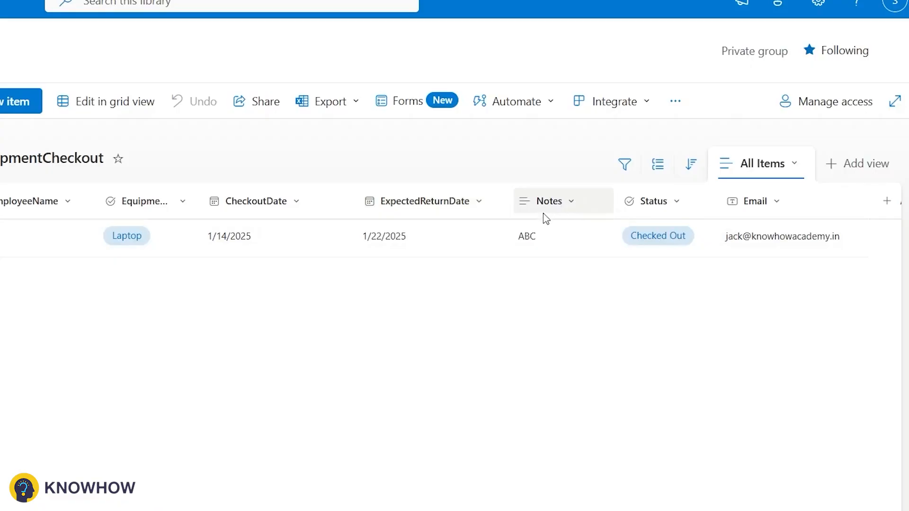
Open the Status column's settings and examine its choices
{"action": "left_click", "coordinate": [657, 208]}
{"action": "left_click", "coordinate": [656, 209]}
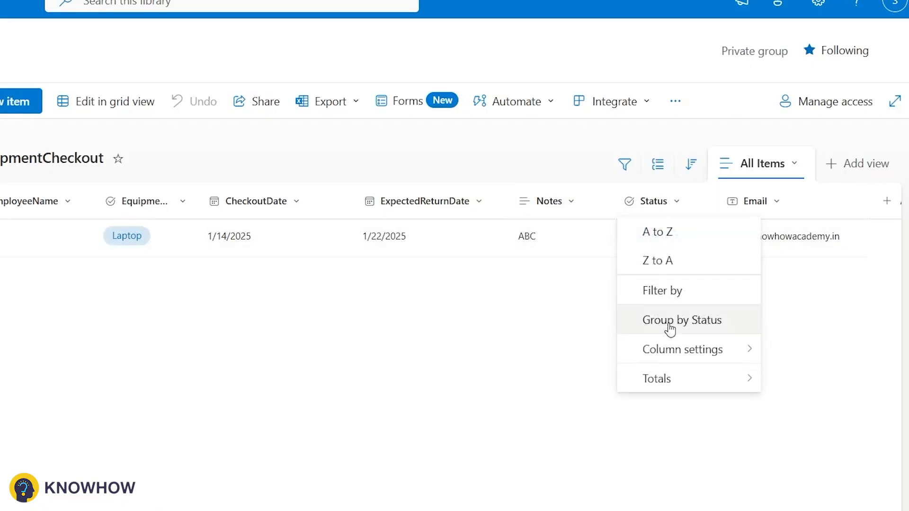
{"action": "mouse_move", "coordinate": [708, 347]}
{"action": "left_click", "coordinate": [776, 301]}
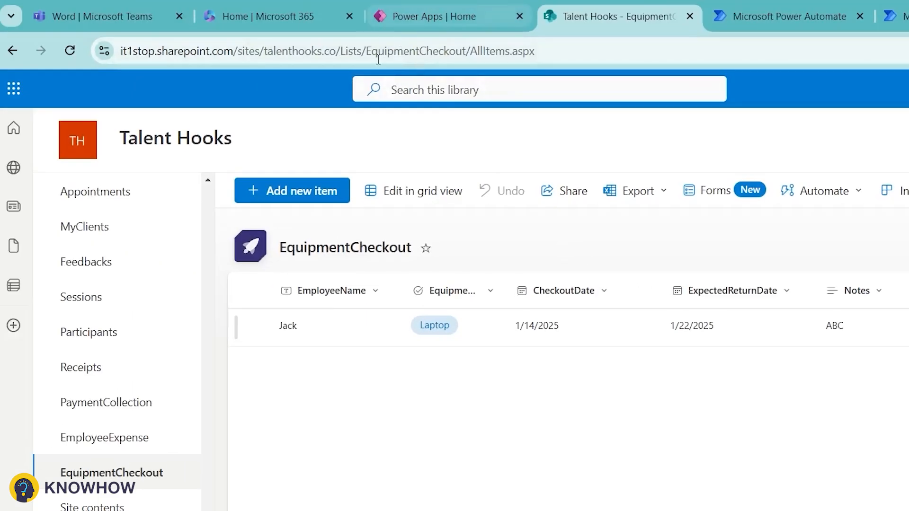
Switch to Power Apps and create a blank canvas app in Tablet format named Equipment Checkout App
{"action": "left_click", "coordinate": [473, 11]}
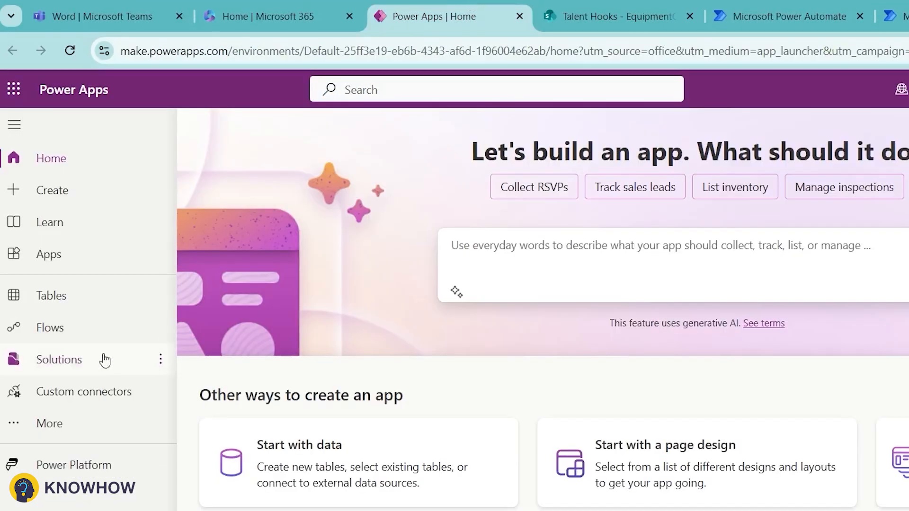
{"action": "left_click", "coordinate": [63, 190]}
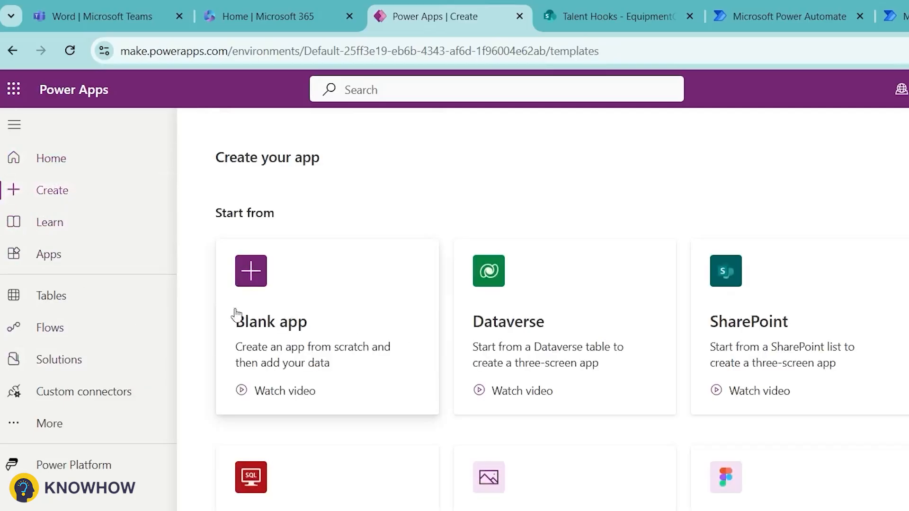
{"action": "left_click", "coordinate": [238, 314]}
{"action": "left_click", "coordinate": [307, 485]}
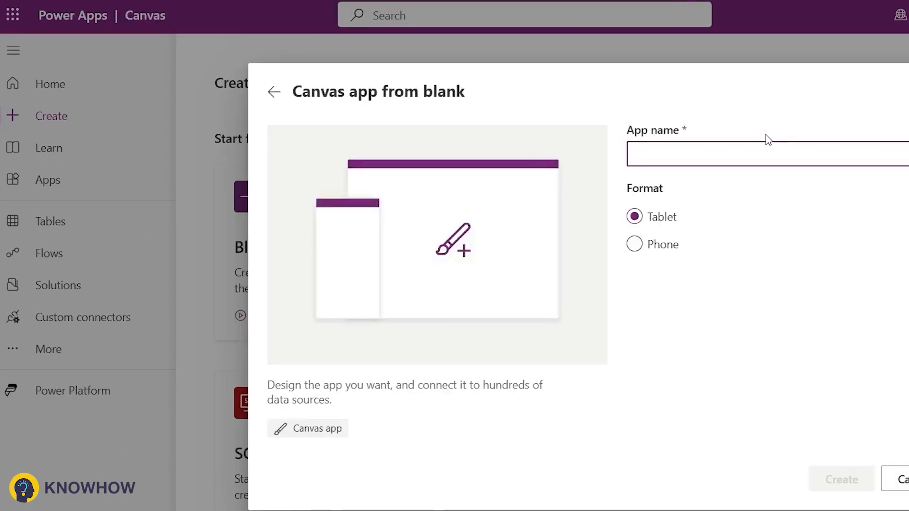
{"action": "type", "text": "Equipment Checkout App"}
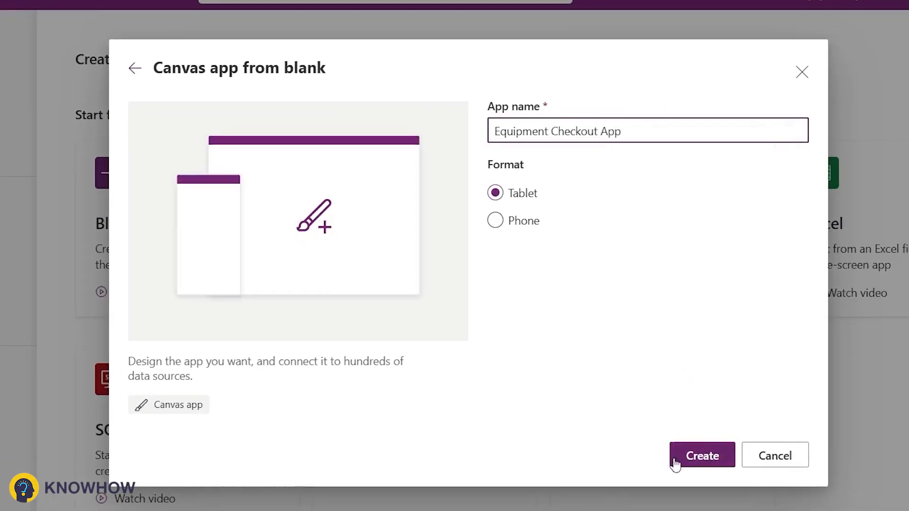
{"action": "left_click", "coordinate": [709, 455]}
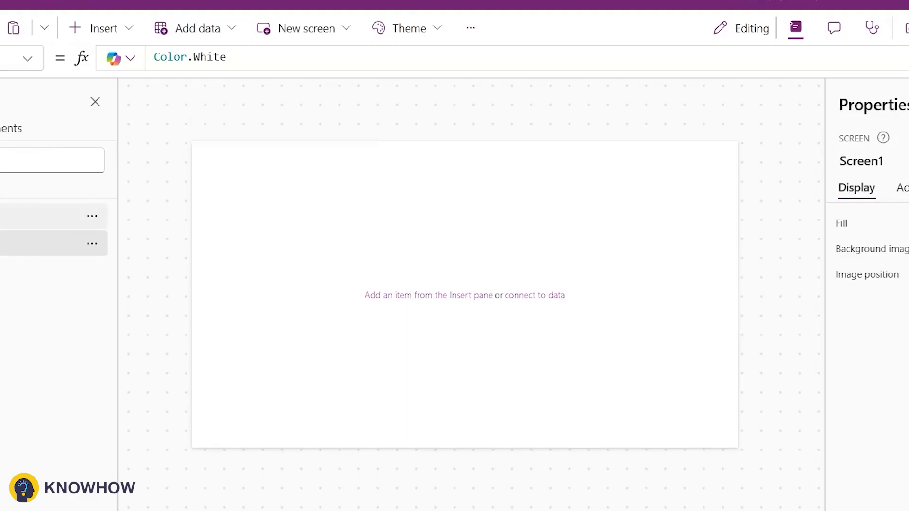
Rename the app's blank screen as EquipmentDash
{"action": "right_click", "coordinate": [826, 201]}
{"action": "left_click", "coordinate": [870, 162]}
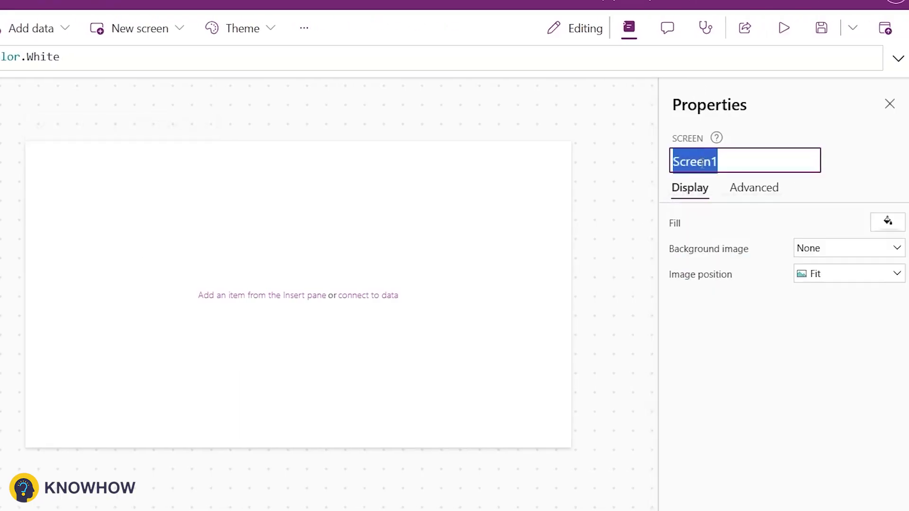
{"action": "type", "text": "Da"}
{"action": "key", "text": "BackSpace"}
{"action": "key", "text": "BackSpace"}
{"action": "type", "text": "Equ"}
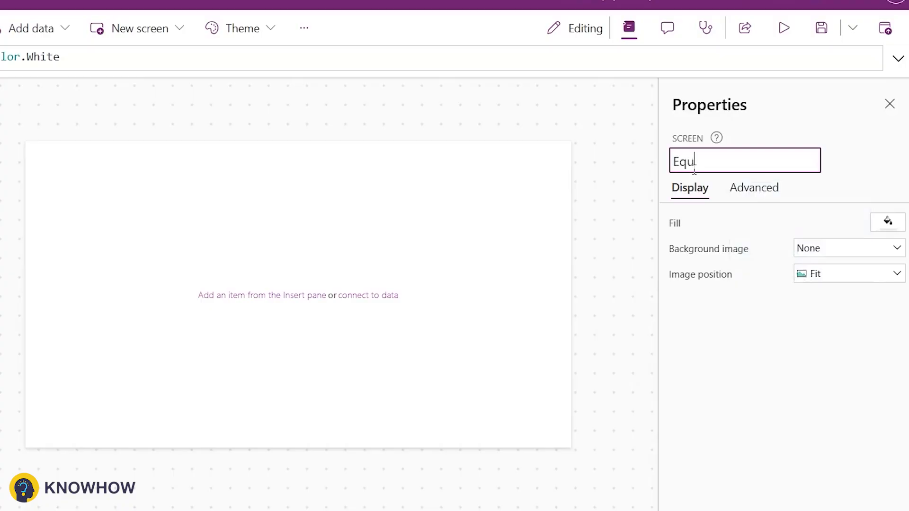
{"action": "type", "text": "ipm"}
{"action": "key", "text": "BackSpace"}
{"action": "type", "text": "pmentD"}
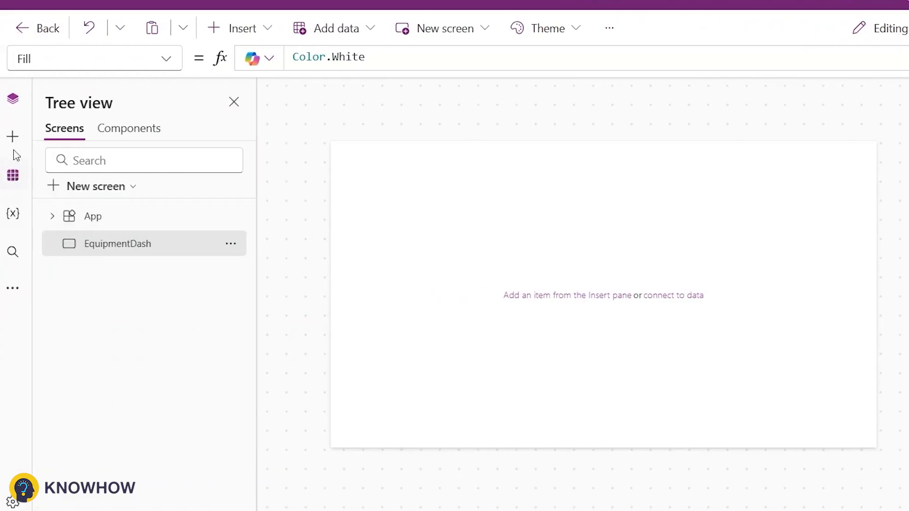
Insert a rectangle as a full-width header bar along the canvas's upper edge, about 1366 wide and 90 high
{"action": "left_click", "coordinate": [13, 137]}
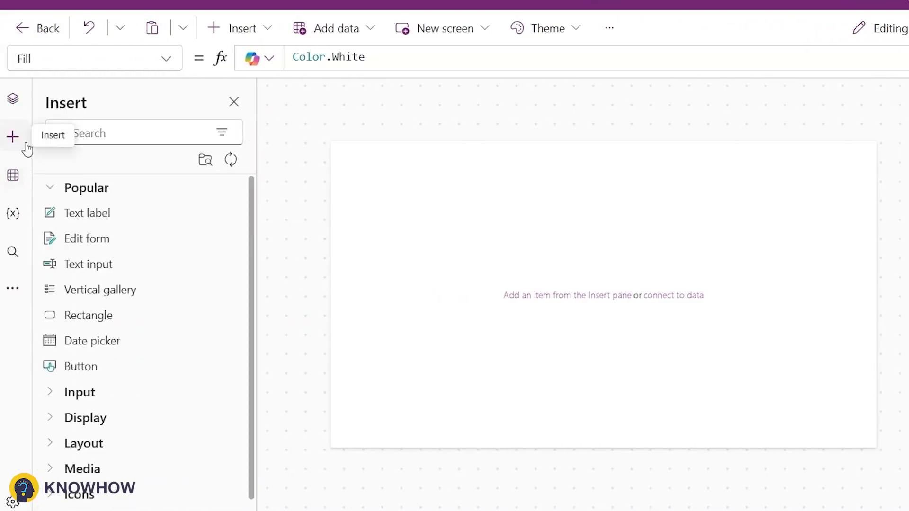
{"action": "left_click", "coordinate": [63, 322]}
{"action": "left_click_drag", "start_coordinate": [393, 162], "coordinate": [880, 170]}
{"action": "left_click", "coordinate": [601, 236]}
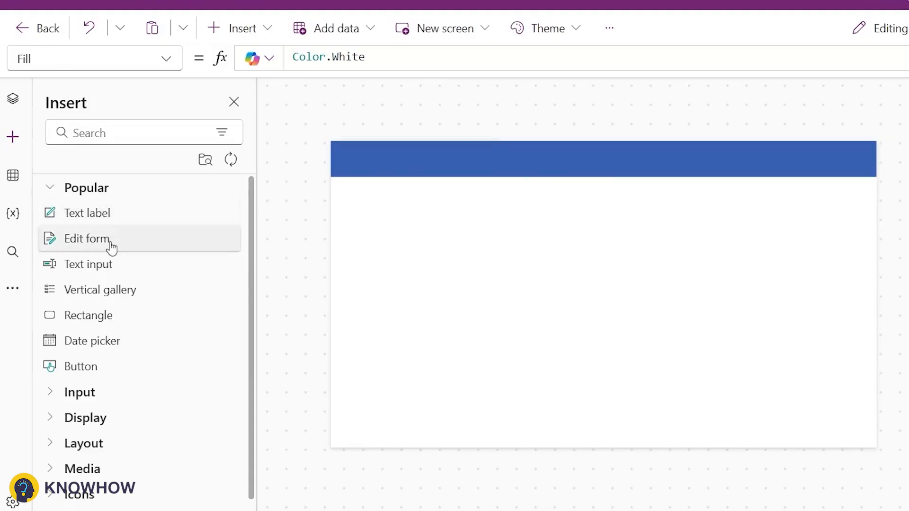
Add a text label centred on the header bar with the text "Checked Out Equipments"
{"action": "left_click", "coordinate": [69, 211]}
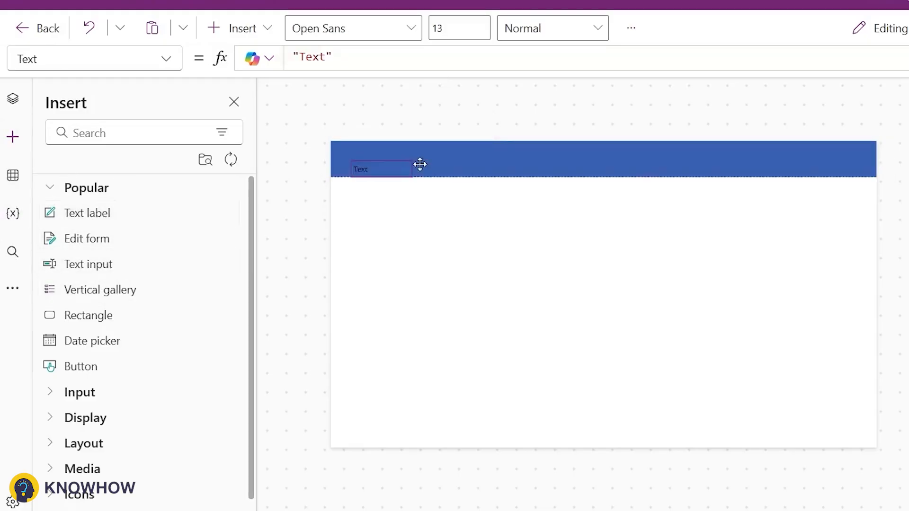
{"action": "left_click_drag", "start_coordinate": [420, 164], "coordinate": [603, 163]}
{"action": "left_click", "coordinate": [795, 223]}
{"action": "type", "text": "Equipments"}
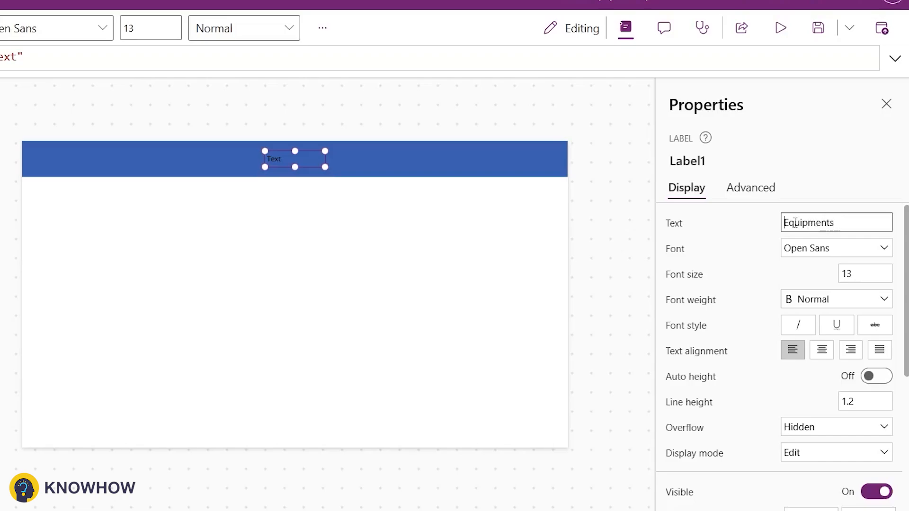
{"action": "type", "text": "Checked Out"}
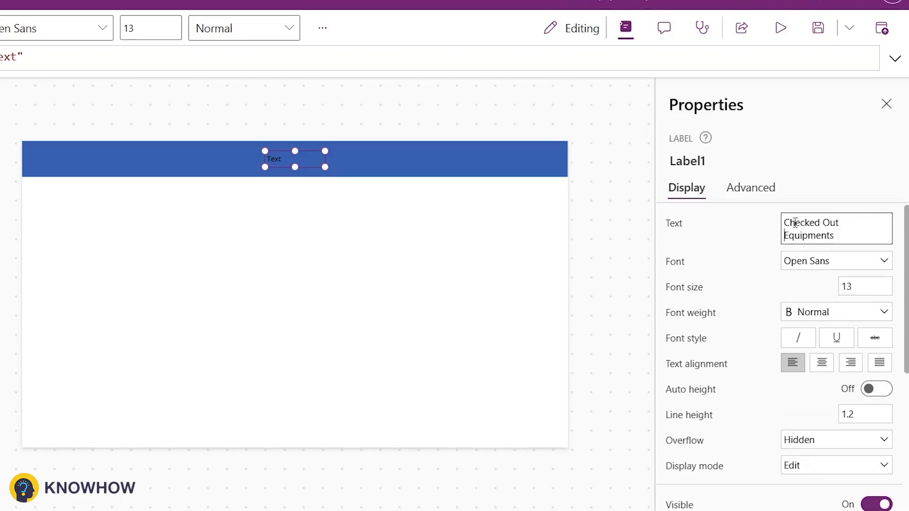
Format the header label with font size 21, bold weight and white text colour
{"action": "left_click", "coordinate": [847, 286]}
{"action": "type", "text": "21"}
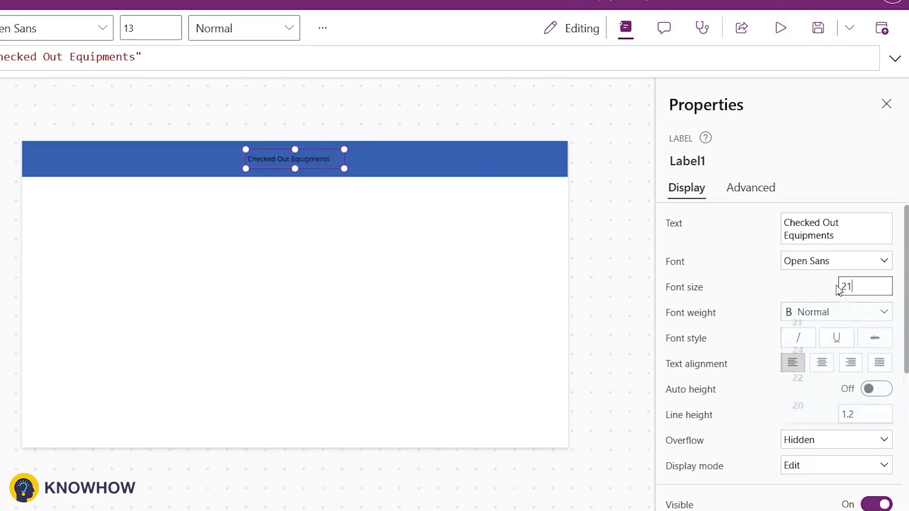
{"action": "left_click", "coordinate": [811, 312]}
{"action": "left_click", "coordinate": [807, 331]}
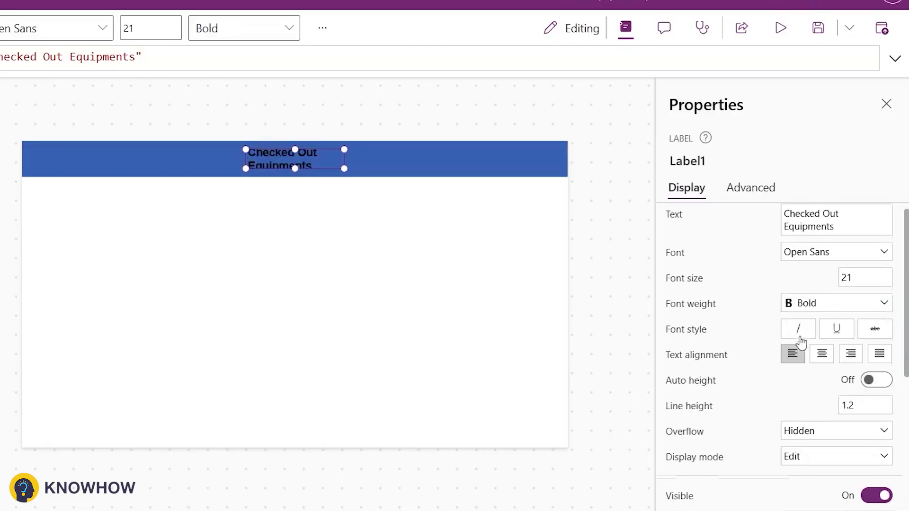
{"action": "scroll", "coordinate": [817, 403], "scroll_direction": "down", "scroll_amount": 6}
{"action": "left_click", "coordinate": [831, 322]}
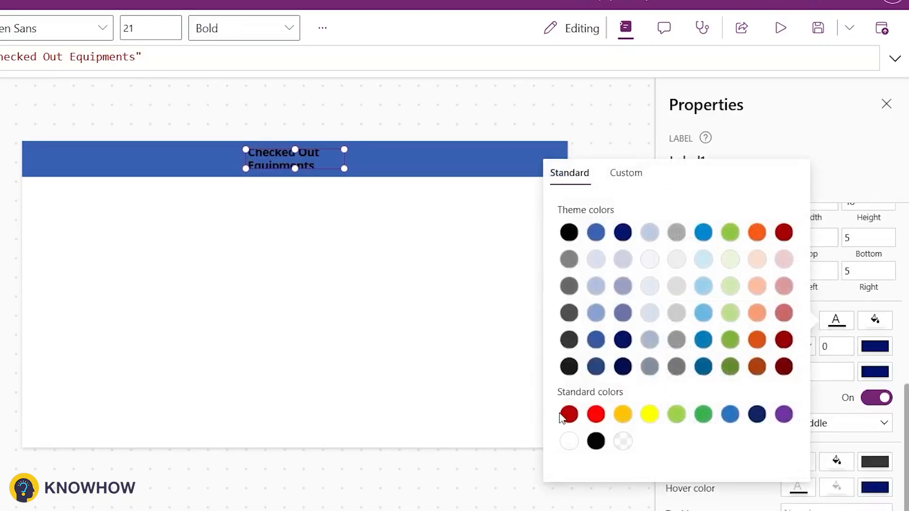
{"action": "left_click", "coordinate": [572, 441]}
Duplicate the header rectangle and place the copy as a second full-width bar a short gap below the header
{"action": "right_click", "coordinate": [176, 166]}
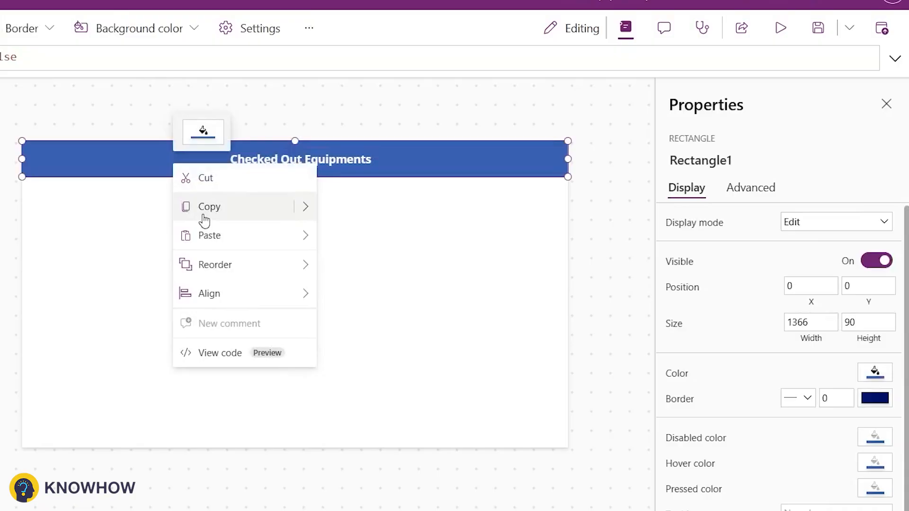
{"action": "left_click", "coordinate": [205, 217]}
{"action": "left_click", "coordinate": [211, 260]}
{"action": "key", "text": "ctrl+v"}
{"action": "left_click_drag", "start_coordinate": [168, 165], "coordinate": [183, 229]}
{"action": "left_click", "coordinate": [188, 355]}
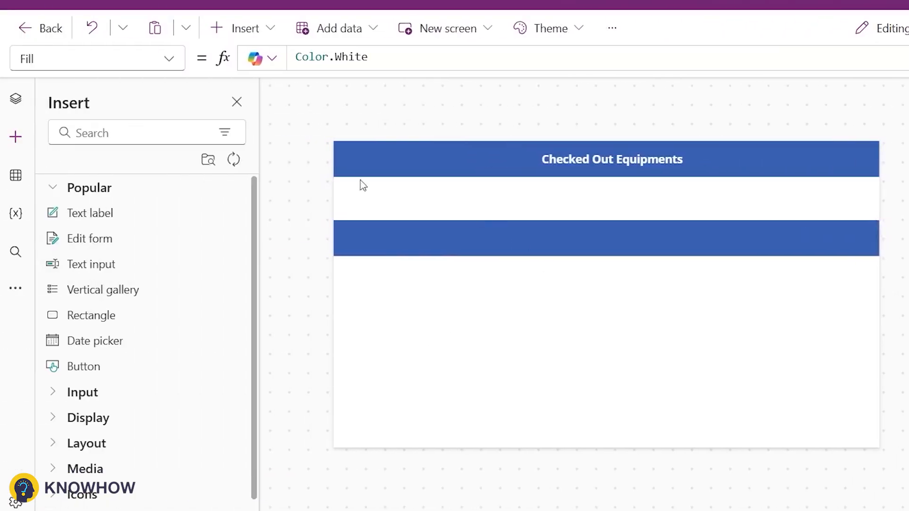
Insert a vertical gallery connected to the SharePoint list EquipmentCheckout, filling the area beneath the second bar
{"action": "left_click", "coordinate": [175, 291]}
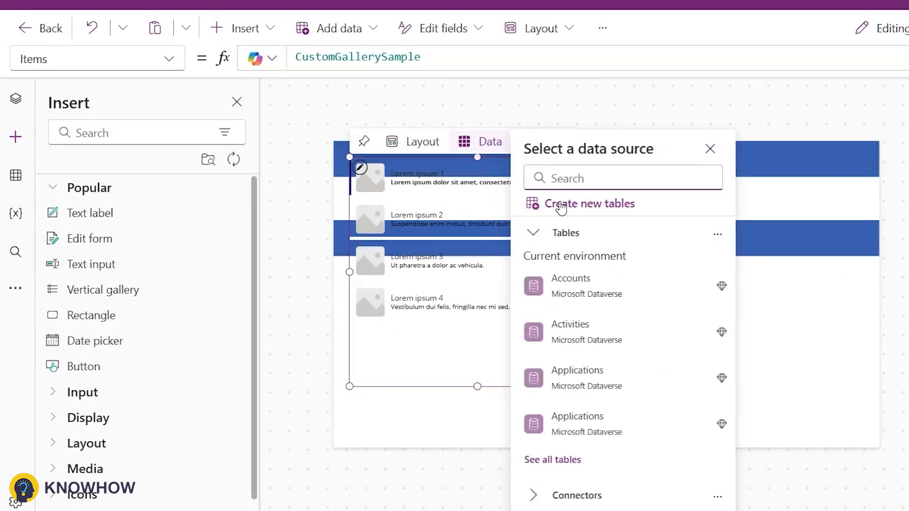
{"action": "type", "text": "sharepoi"}
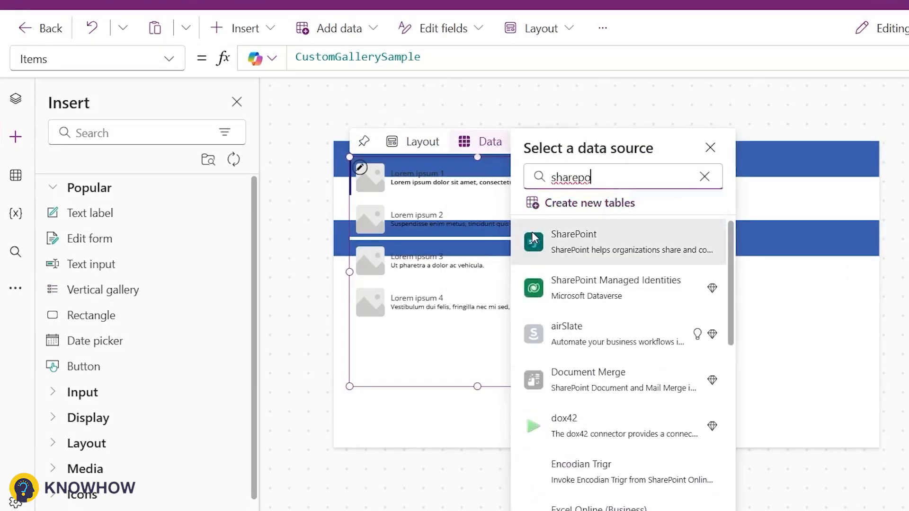
{"action": "left_click", "coordinate": [574, 241]}
{"action": "left_click", "coordinate": [701, 362]}
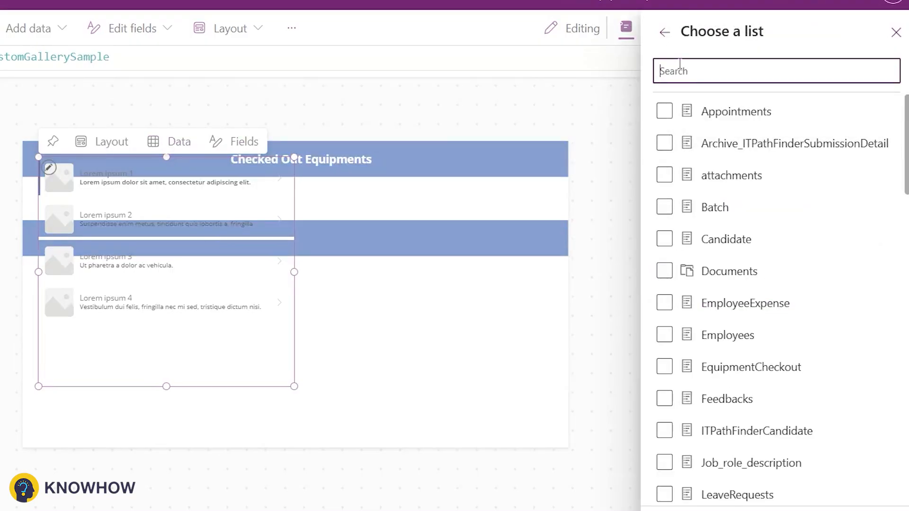
{"action": "type", "text": "Equi"}
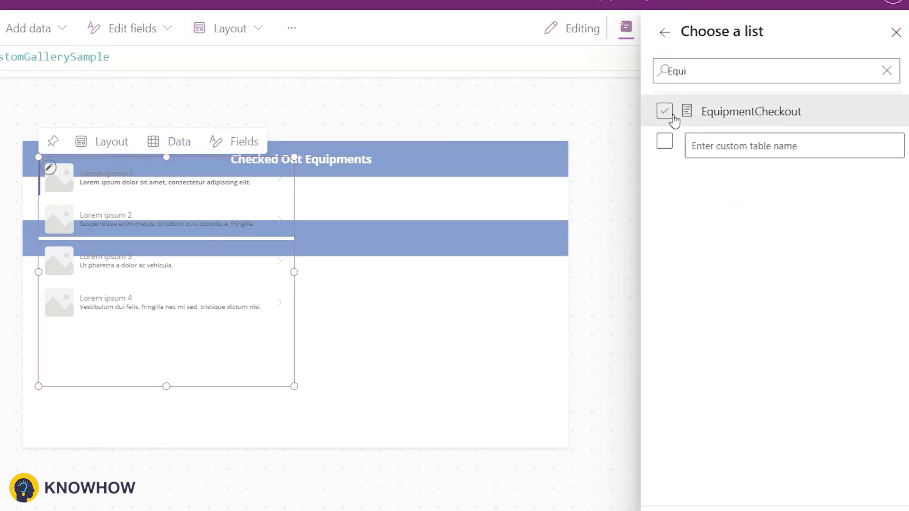
{"action": "left_click", "coordinate": [665, 111]}
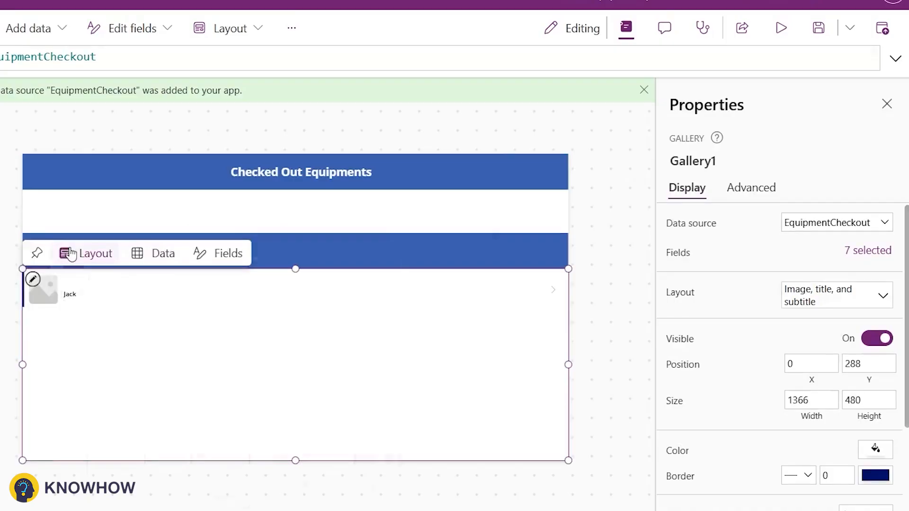
Set the gallery's layout to Title and its title label's text to ThisItem.EmployeeName
{"action": "left_click", "coordinate": [71, 255]}
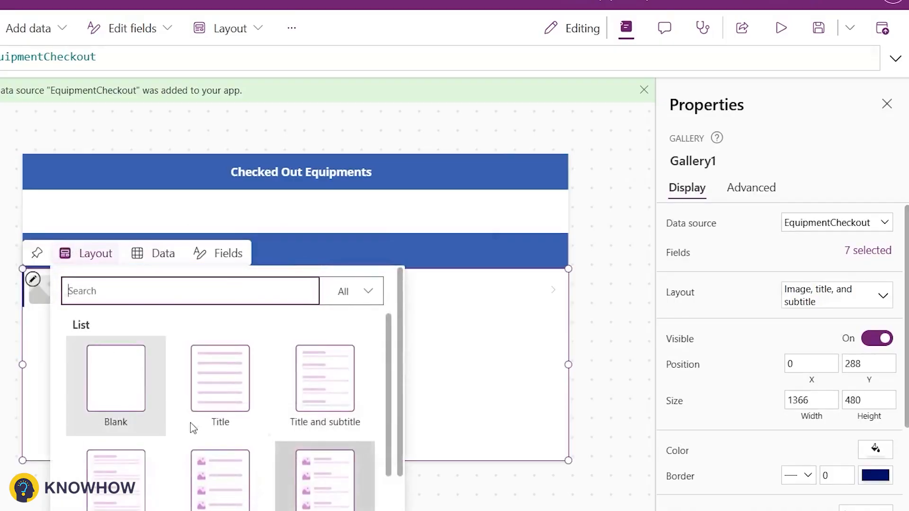
{"action": "left_click", "coordinate": [209, 383]}
{"action": "left_click", "coordinate": [76, 284]}
{"action": "type", "text": ".En"}
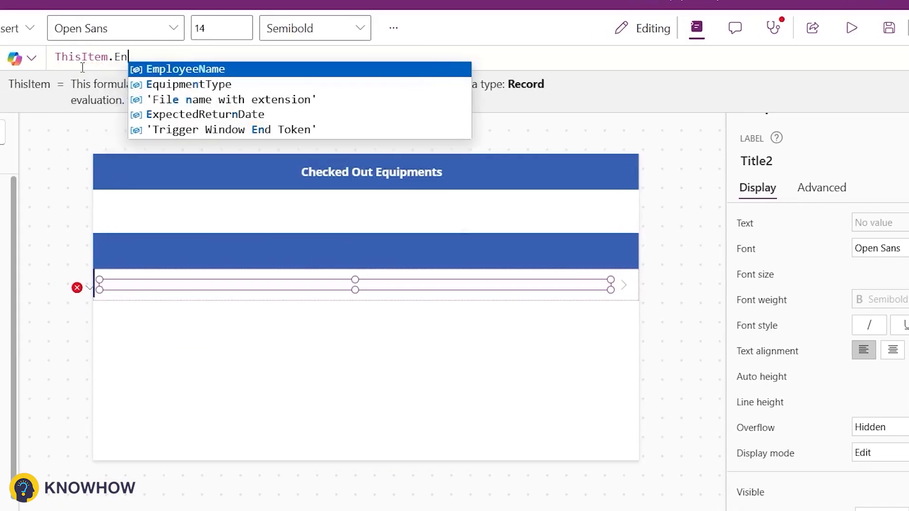
{"action": "key", "text": "Tab"}
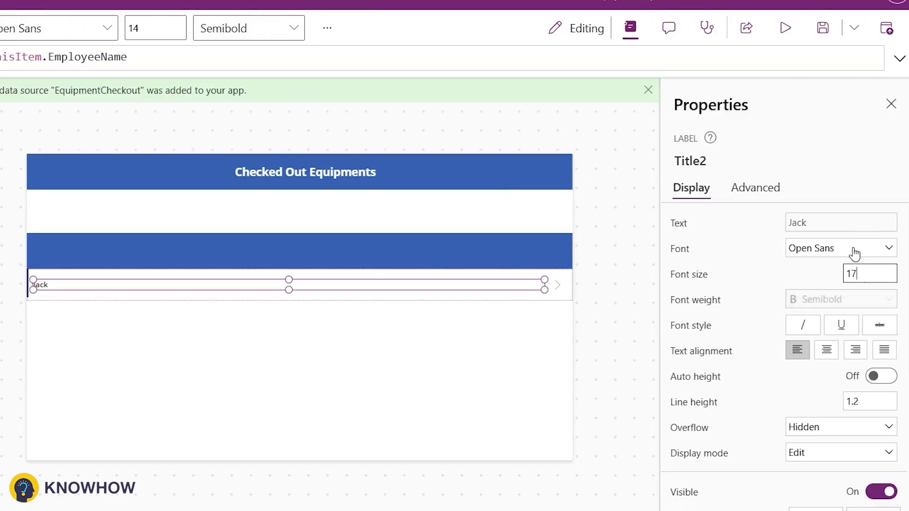
Set the gallery's title label to font size 17 and narrow it to a short field at the row's start
{"action": "left_click_drag", "start_coordinate": [545, 280], "coordinate": [101, 278]}
{"action": "left_click", "coordinate": [106, 301]}
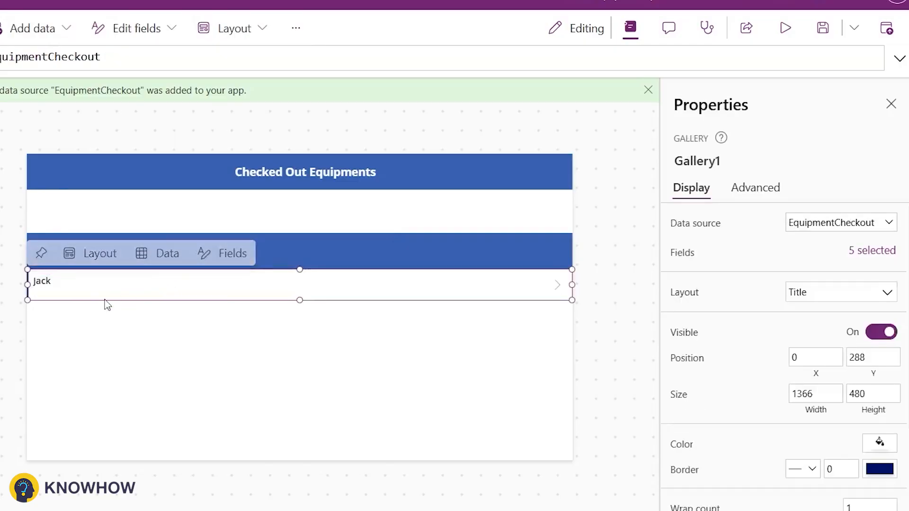
Place a copy of the employee name label as the gallery row's second column and set its text to ThisItem.EquipmentType.Value
{"action": "key", "text": "ctrl+v"}
{"action": "left_click_drag", "start_coordinate": [49, 289], "coordinate": [134, 280]}
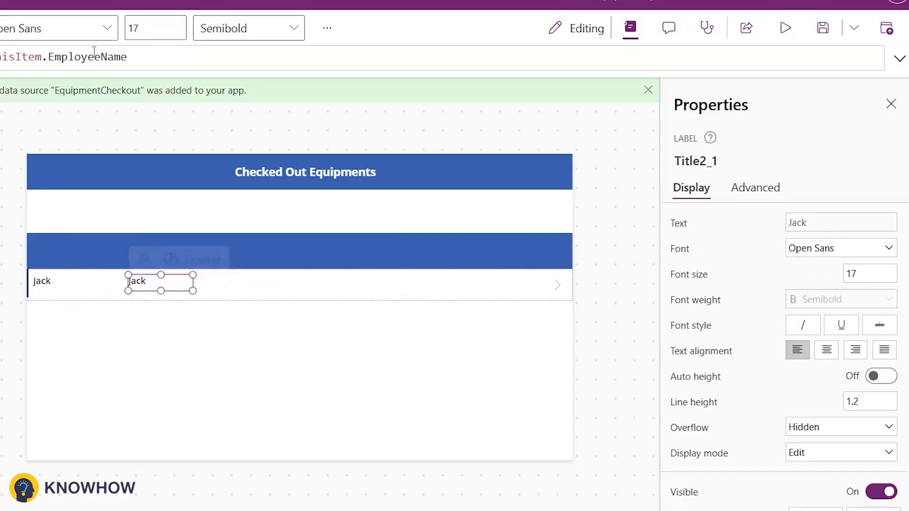
{"action": "double_click", "coordinate": [94, 56]}
{"action": "type", "text": "EquipmentType"}
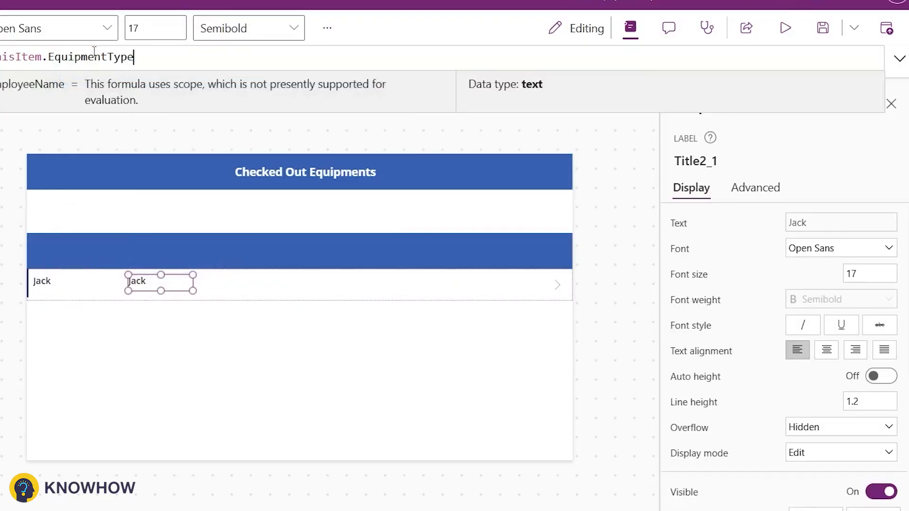
{"action": "type", "text": ".Value"}
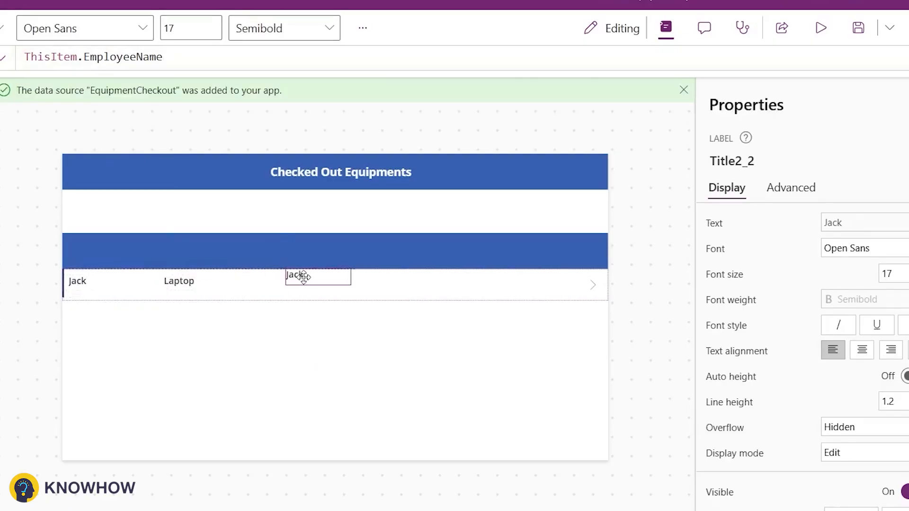
Place another label copy as the row's third column and set its text to ThisItem.CheckoutDate
{"action": "mouse_move", "coordinate": [308, 278]}
{"action": "left_mouse_down"}
{"action": "mouse_move", "coordinate": [308, 288]}
{"action": "mouse_move", "coordinate": [323, 283]}
{"action": "left_mouse_up"}
{"action": "double_click", "coordinate": [124, 57]}
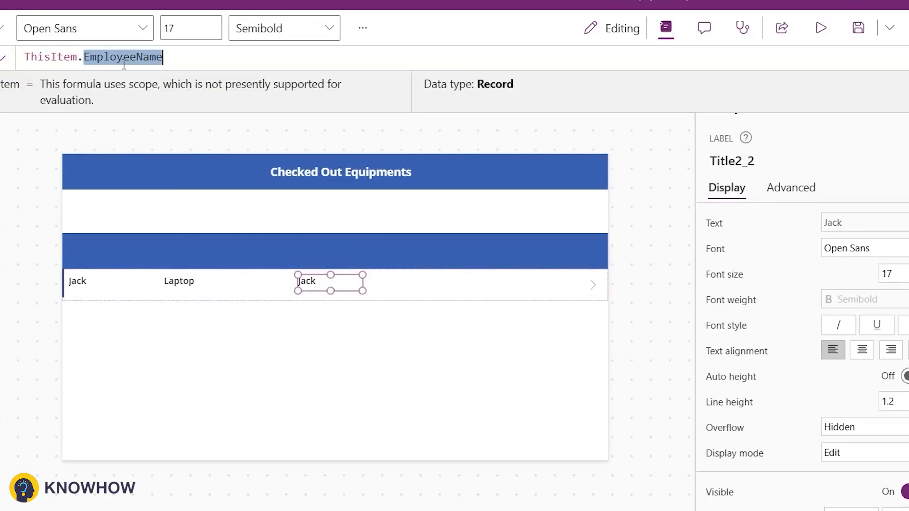
{"action": "type", "text": "CheckoutDate"}
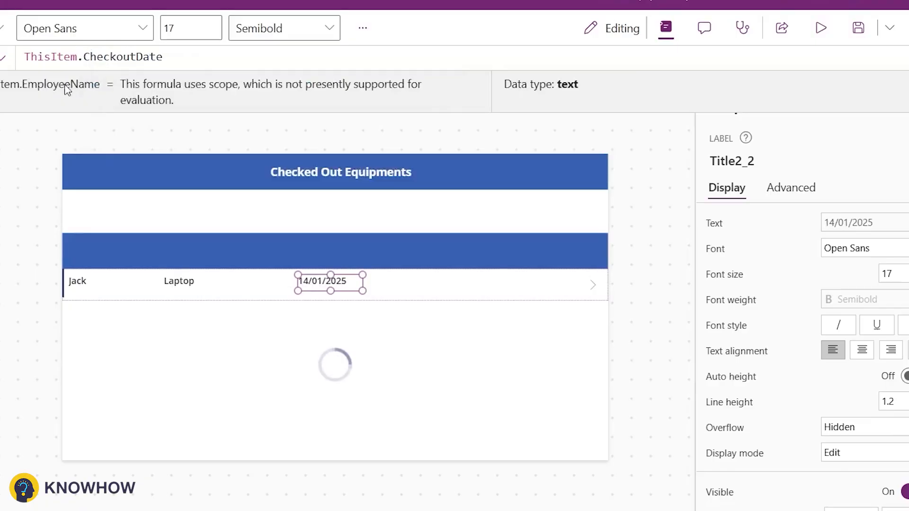
Add a fourth label copy near the row's end, before the arrow, and make it show the item's expected return date
{"action": "left_click", "coordinate": [290, 266]}
{"action": "key", "text": "ctrl+v"}
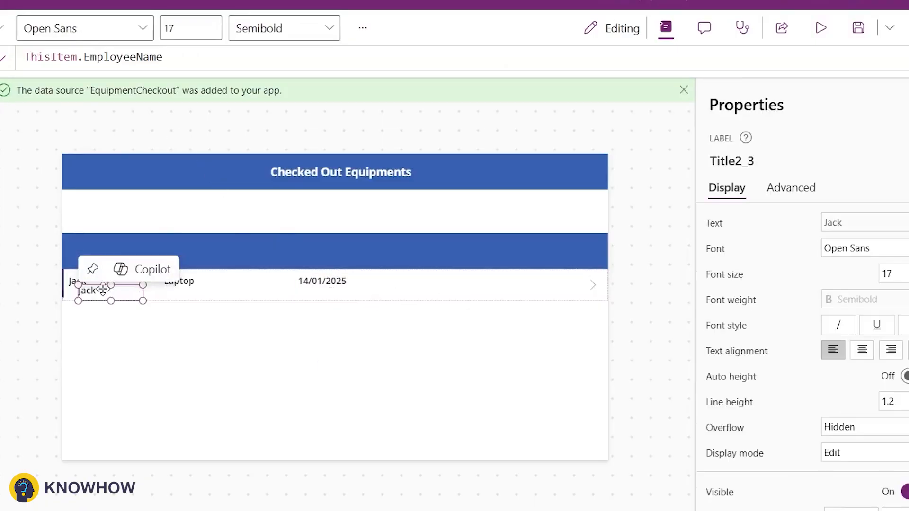
{"action": "left_click_drag", "start_coordinate": [128, 296], "coordinate": [469, 279]}
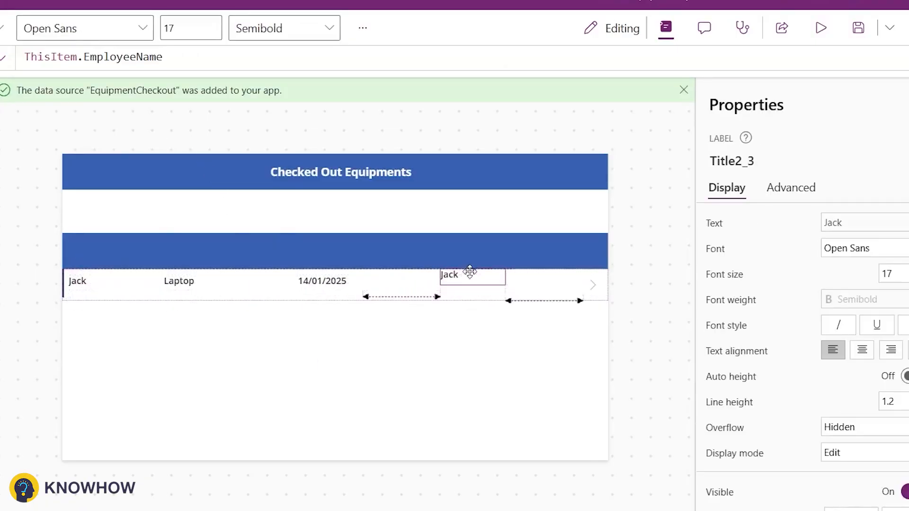
{"action": "left_click", "coordinate": [395, 263]}
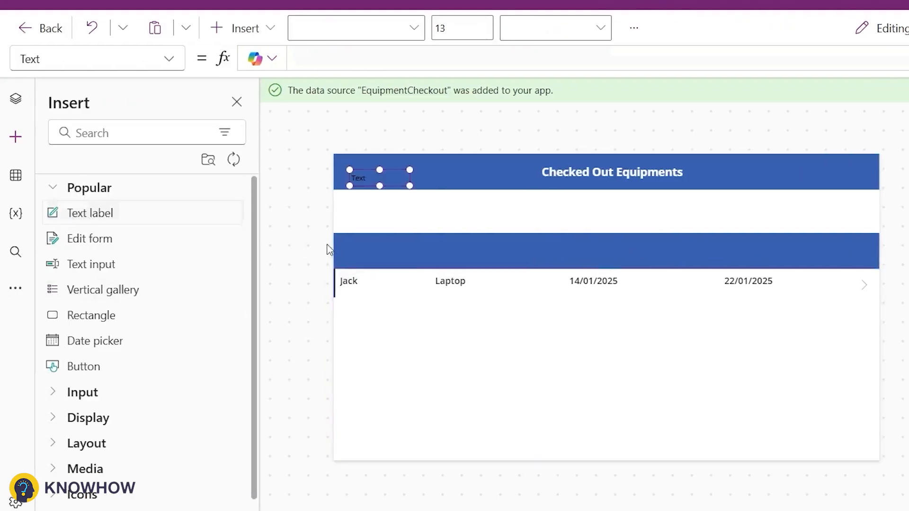
Place a text label reading Employee on the second bar above the first column, with font size 17, Semibold weight and white text
{"action": "left_click_drag", "start_coordinate": [334, 248], "coordinate": [365, 262]}
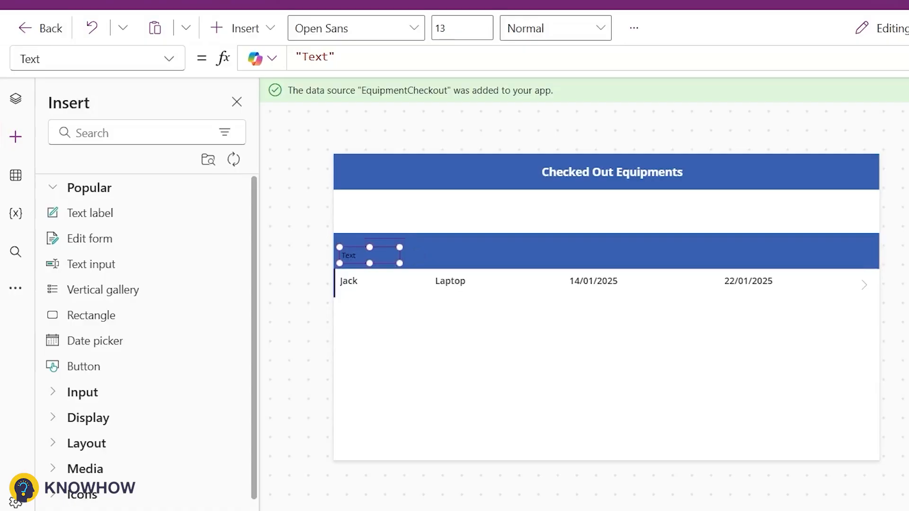
{"action": "type", "text": "Employee"}
{"action": "left_click", "coordinate": [849, 269]}
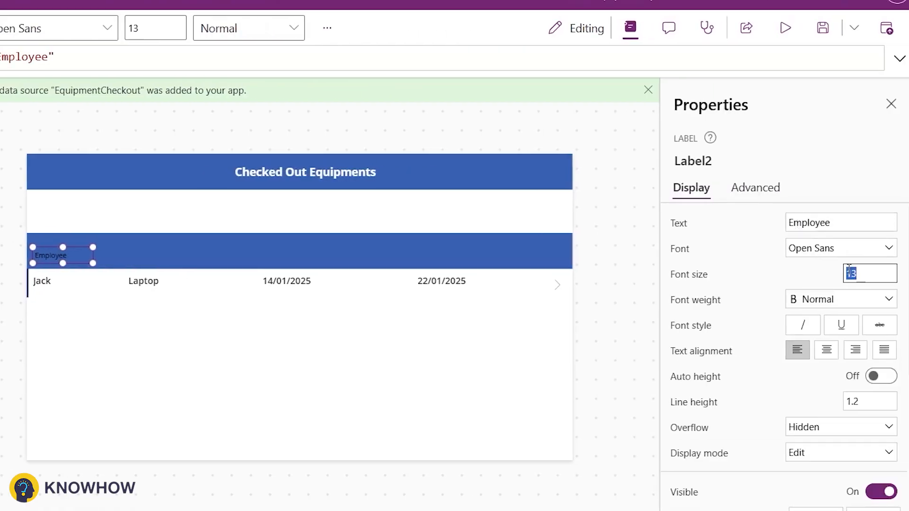
{"action": "type", "text": "17"}
{"action": "left_click", "coordinate": [813, 301]}
{"action": "left_click", "coordinate": [811, 338]}
{"action": "scroll", "coordinate": [776, 341], "scroll_direction": "down", "scroll_amount": 7}
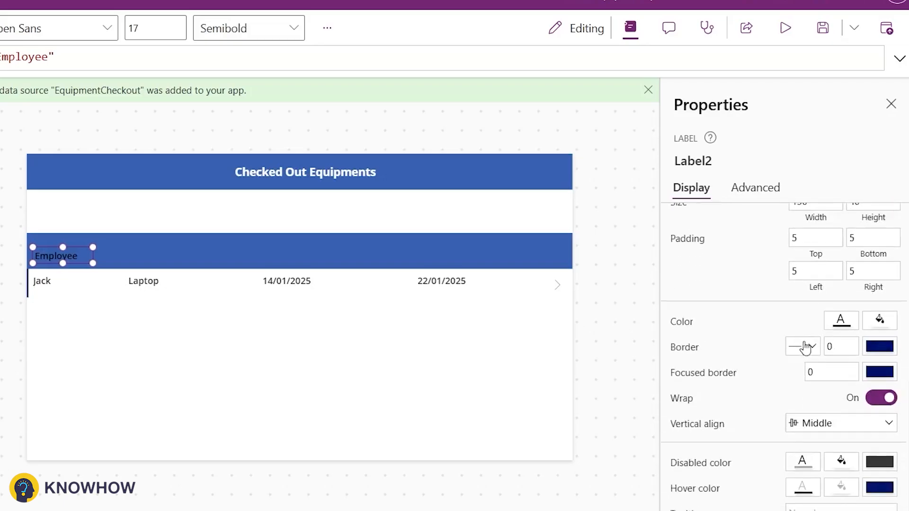
{"action": "left_click", "coordinate": [841, 321]}
{"action": "left_click", "coordinate": [573, 439]}
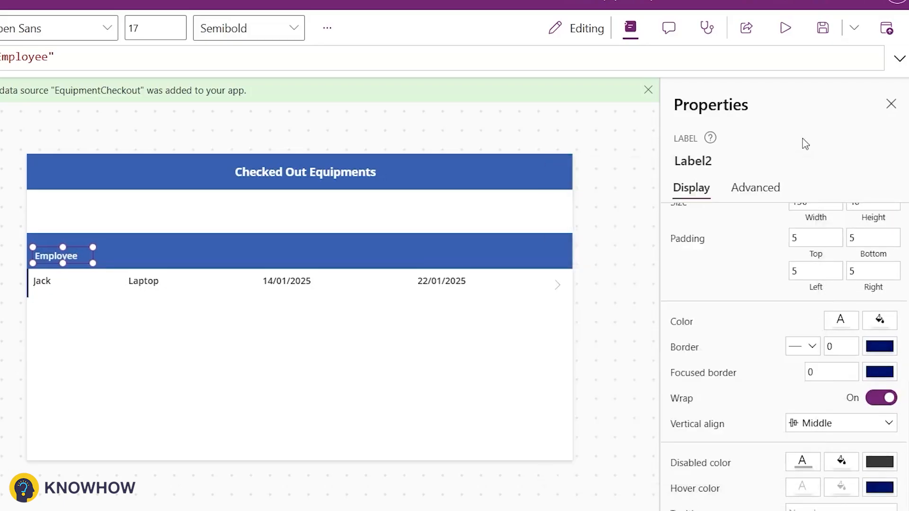
Duplicate the Employee header label above the second column and change the copy's text to Equipment
{"action": "left_click", "coordinate": [163, 260]}
{"action": "key", "text": "ctrl+v"}
{"action": "left_click_drag", "start_coordinate": [66, 255], "coordinate": [157, 255]}
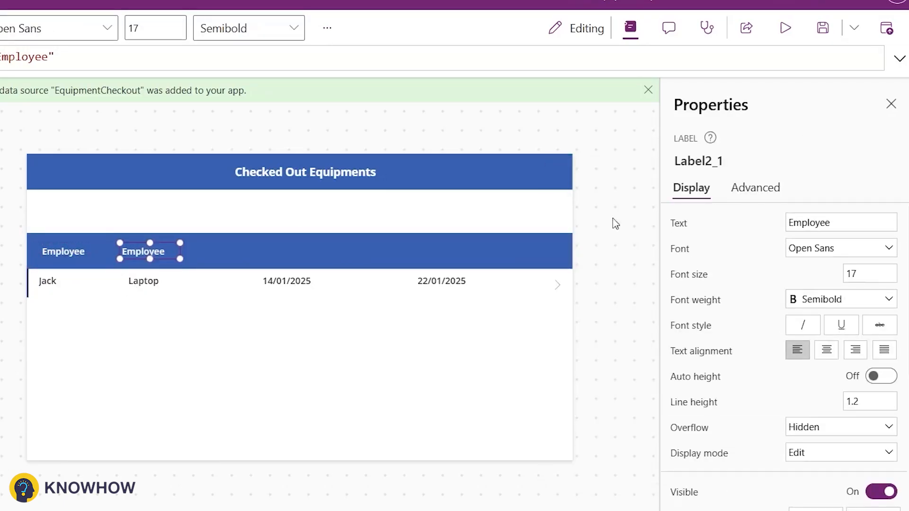
{"action": "double_click", "coordinate": [20, 58]}
{"action": "type", "text": "Equipment"}
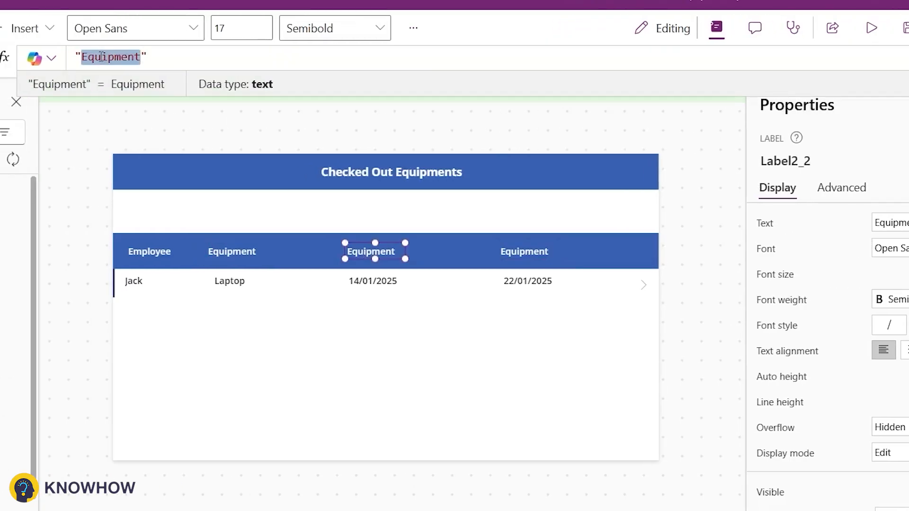
Add header label copies reading Checked Out Date and Expected Return Date above the third and fourth columns, wide enough for one line
{"action": "type", "text": "Checked Ou"}
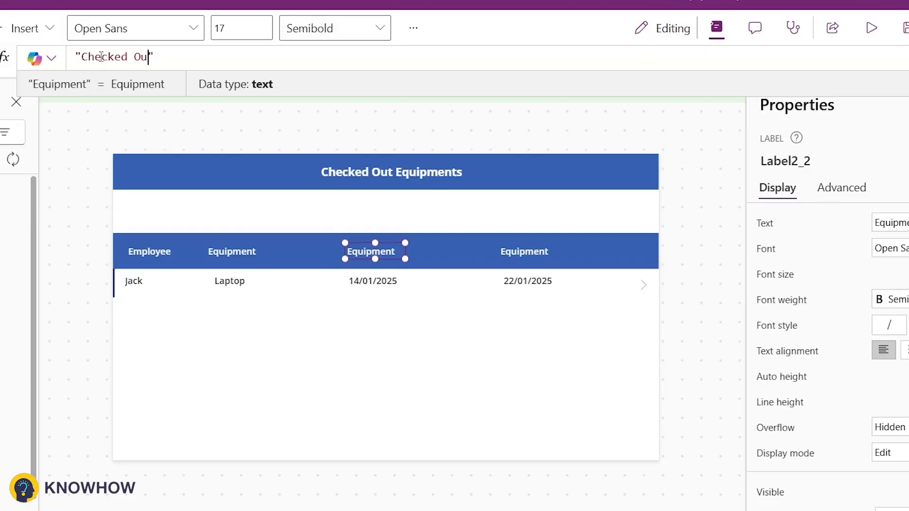
{"action": "type", "text": "t Date"}
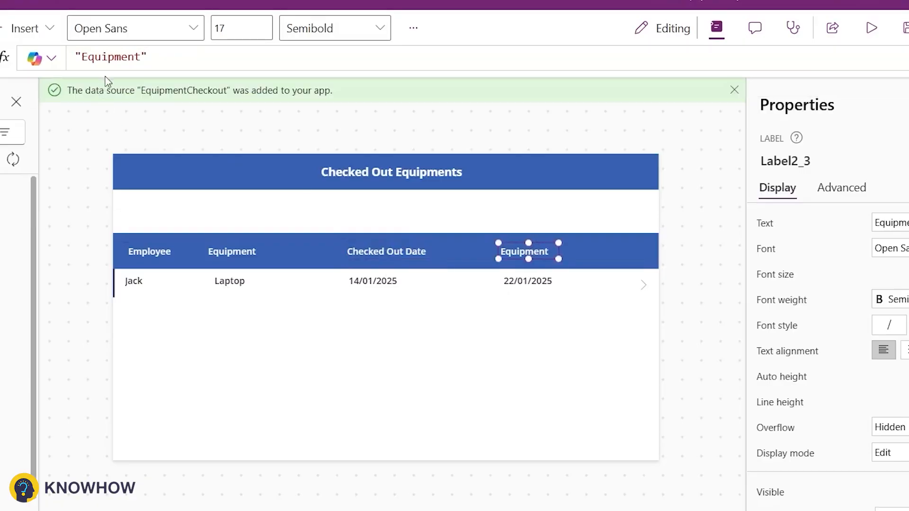
{"action": "type", "text": "Expected Return"}
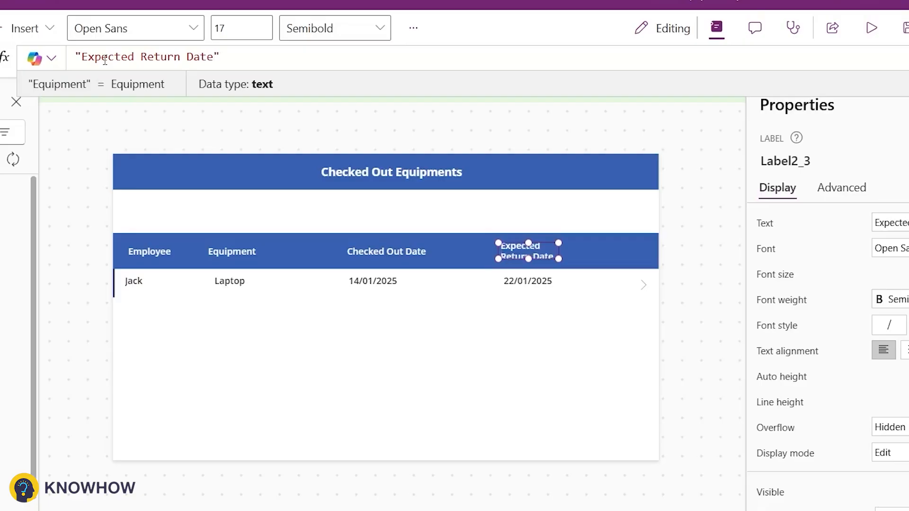
{"action": "left_click", "coordinate": [557, 339]}
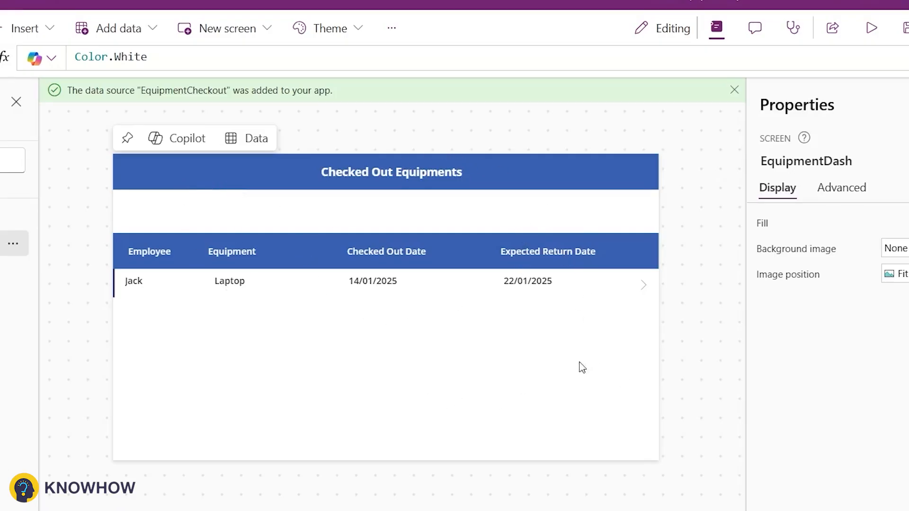
Add a blank screen named CheckoutDetails and copy the dashboard's header bar and title onto it, retitled Check Out Details
{"action": "left_click", "coordinate": [61, 186]}
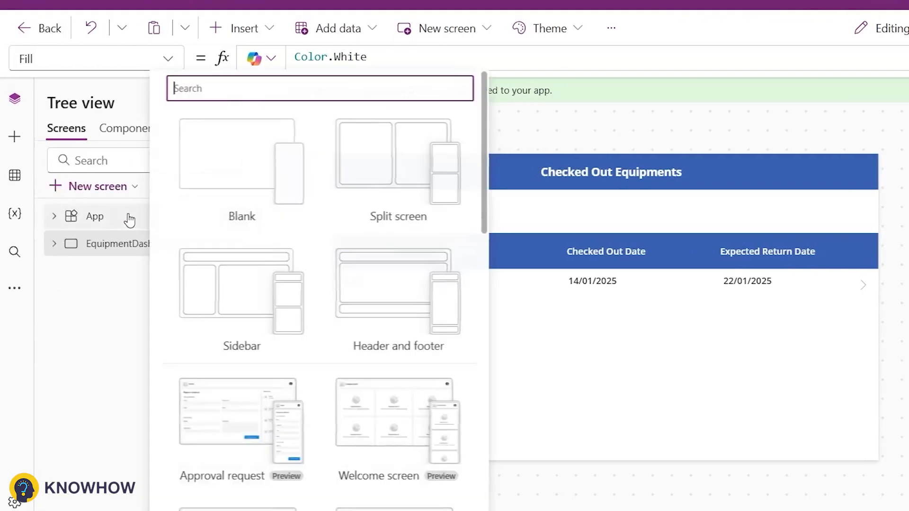
{"action": "left_click", "coordinate": [185, 184]}
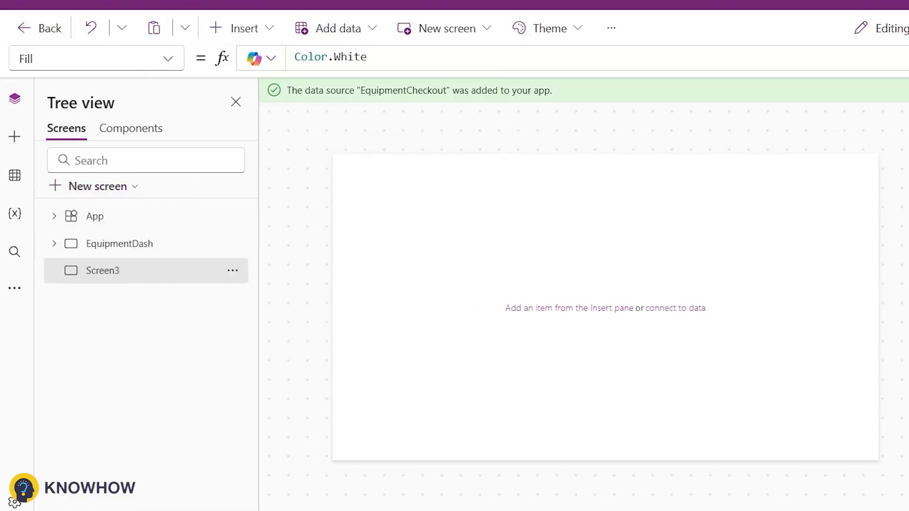
{"action": "left_click", "coordinate": [716, 156]}
{"action": "key", "text": "BackSpace"}
{"action": "type", "text": "Checkou"}
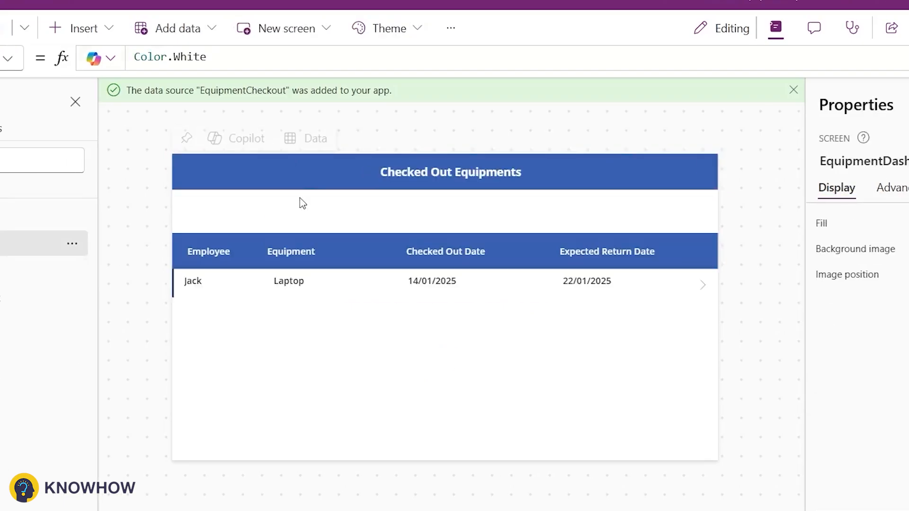
{"action": "left_click", "coordinate": [406, 171]}
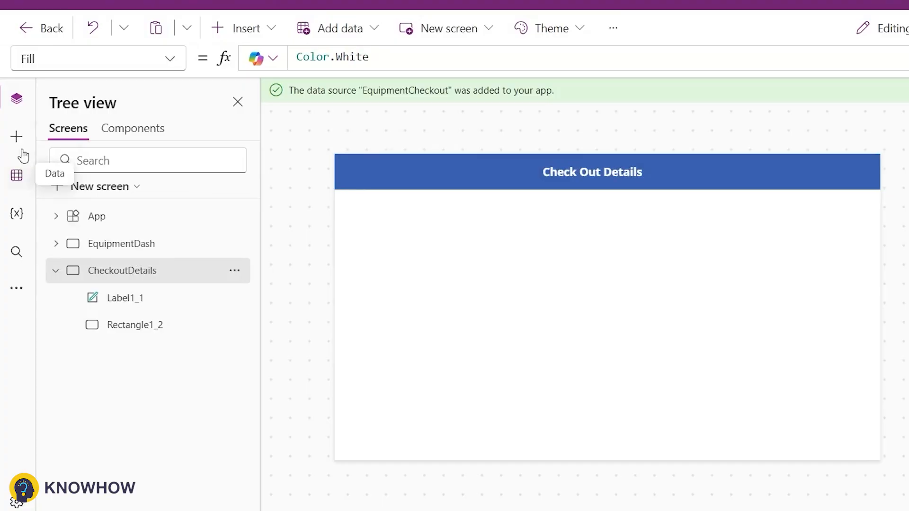
Insert a Back arrow icon at the start of the Check Out Details header and set its OnSelect to Navigate(EquipmentDash);
{"action": "left_click", "coordinate": [16, 137]}
{"action": "left_click", "coordinate": [98, 131]}
{"action": "type", "text": "back"}
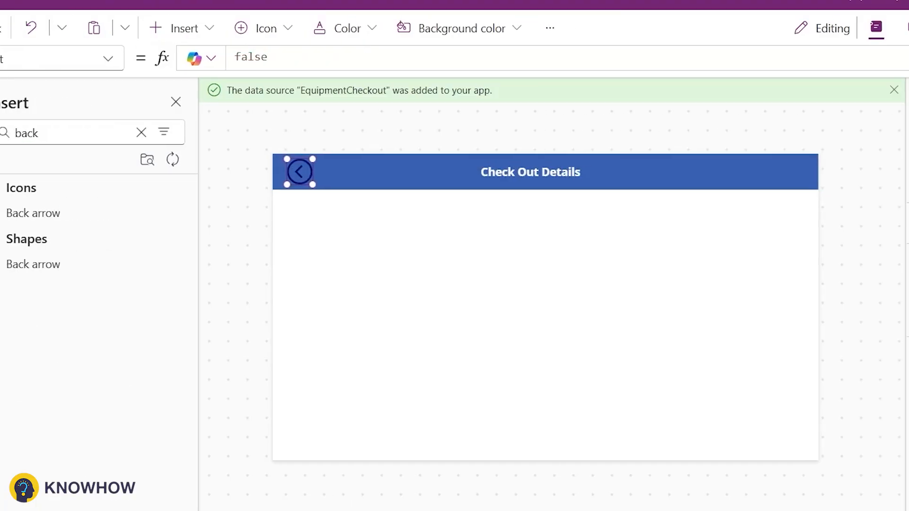
{"action": "left_click", "coordinate": [688, 319]}
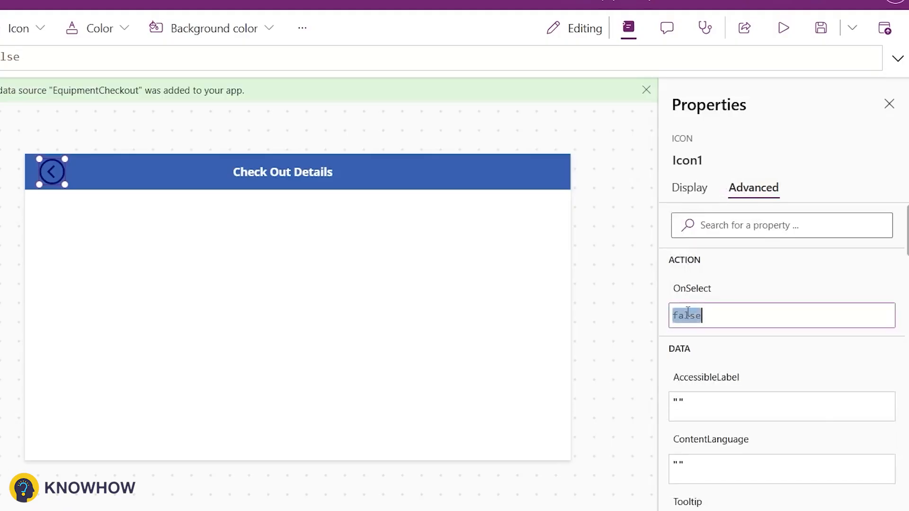
{"action": "type", "text": "Navigate("}
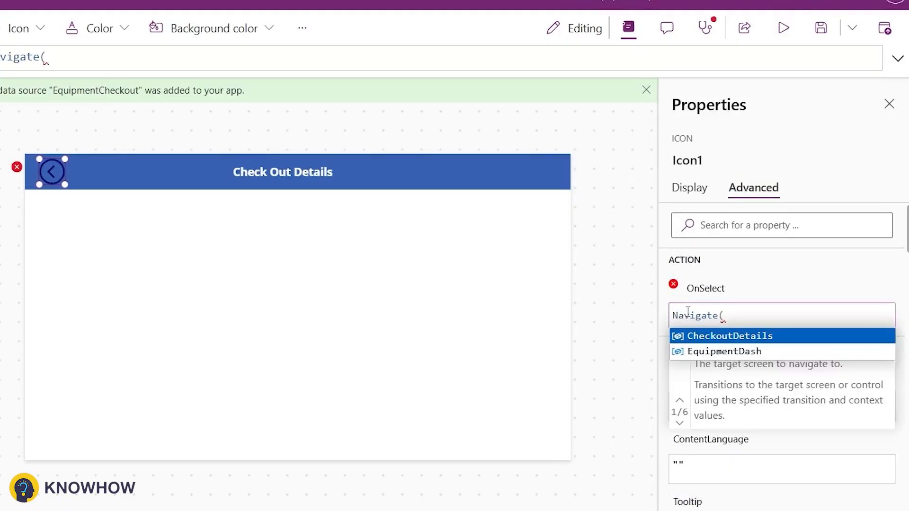
{"action": "type", "text": "EquipmentDash);"}
{"action": "left_click", "coordinate": [669, 289]}
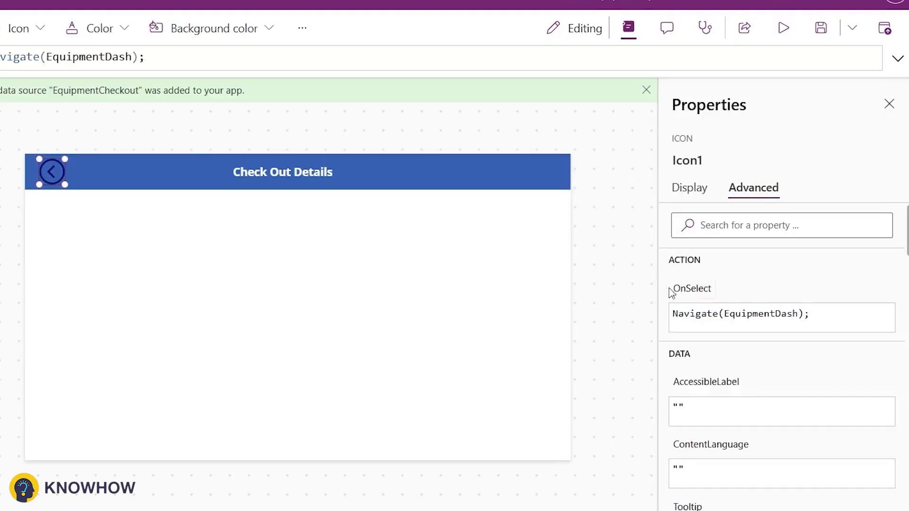
Set the back arrow icon's color to white
{"action": "left_click", "coordinate": [689, 188]}
{"action": "scroll", "coordinate": [796, 410], "scroll_direction": "down", "scroll_amount": 3}
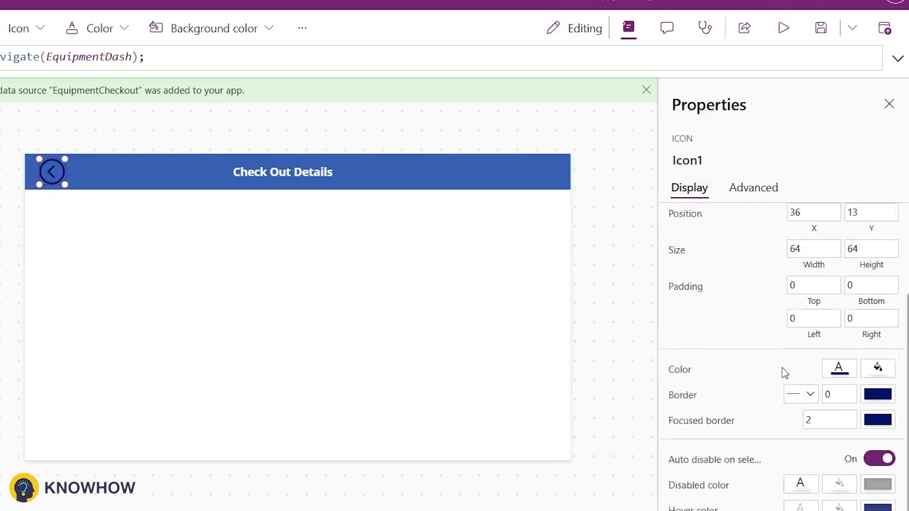
{"action": "left_click", "coordinate": [850, 354]}
Insert an edit form below the header and connect it to the EquipmentCheckout data source
{"action": "left_click", "coordinate": [20, 162]}
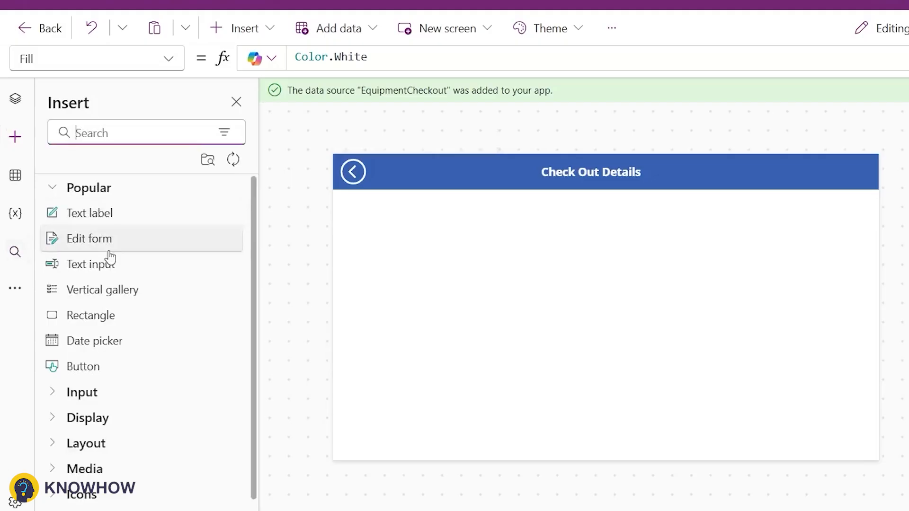
{"action": "left_click", "coordinate": [110, 244]}
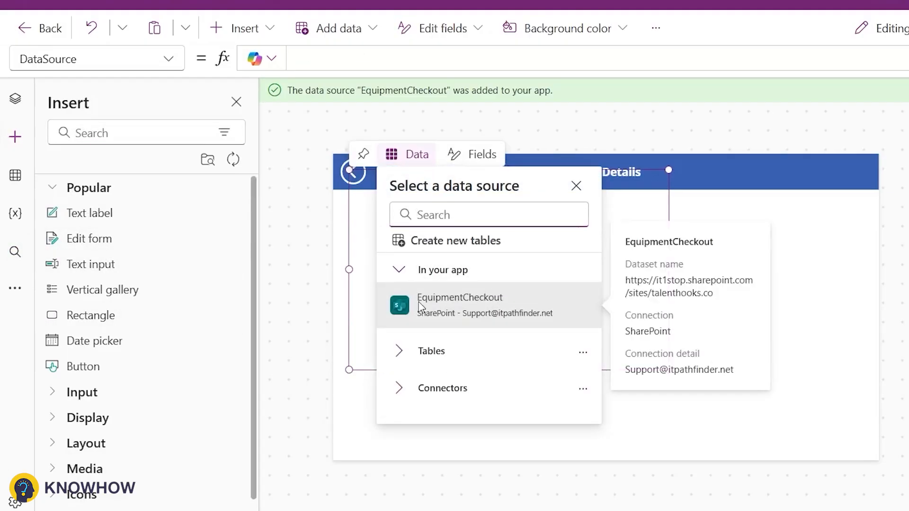
{"action": "left_click", "coordinate": [422, 307]}
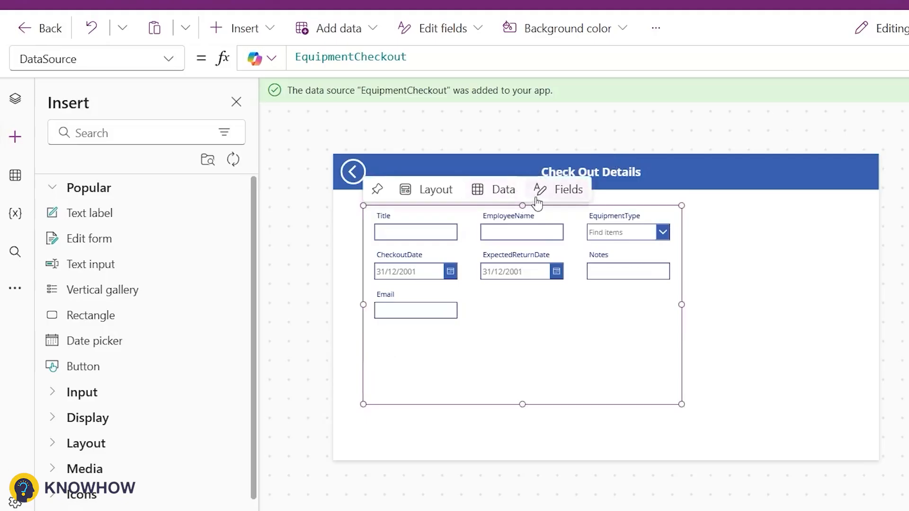
Remove the Title field from the edit form and add the Status field
{"action": "left_click", "coordinate": [538, 194]}
{"action": "left_click", "coordinate": [736, 284]}
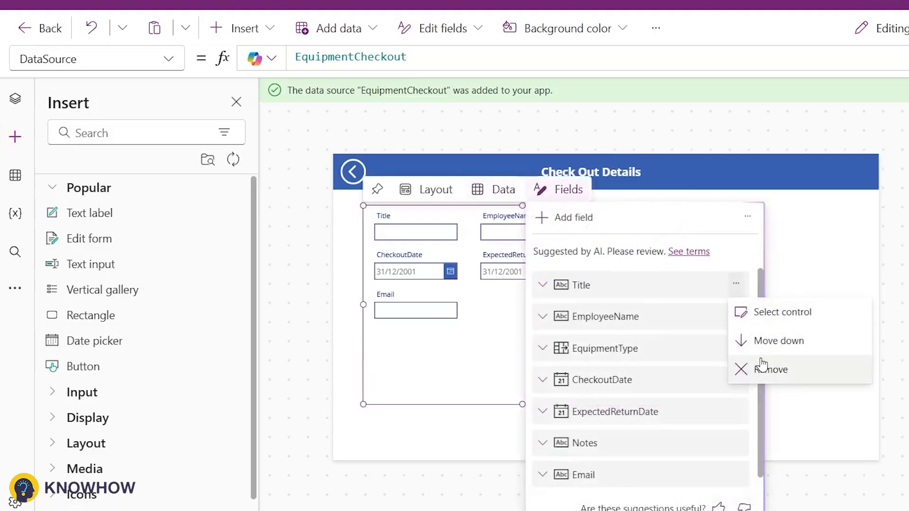
{"action": "left_click", "coordinate": [762, 367]}
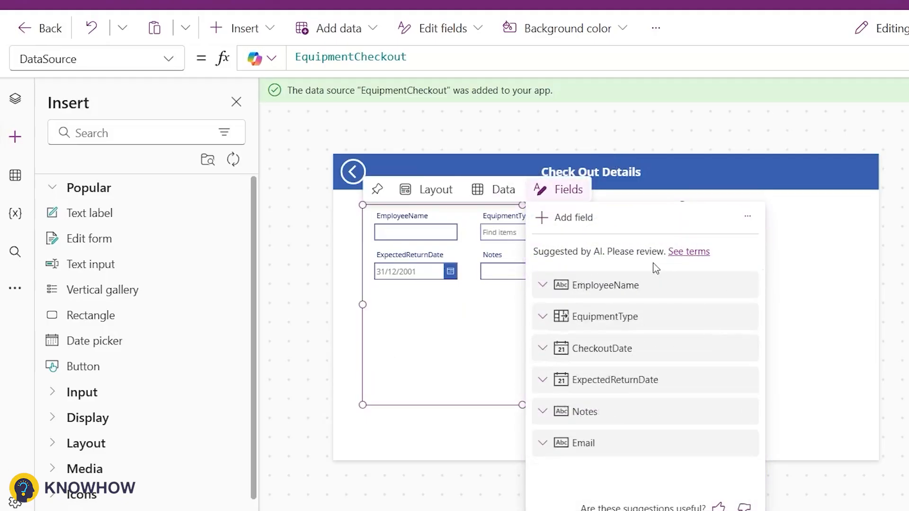
{"action": "left_click", "coordinate": [580, 218]}
{"action": "scroll", "coordinate": [633, 347], "scroll_direction": "down", "scroll_amount": 5}
{"action": "left_click", "coordinate": [633, 347]}
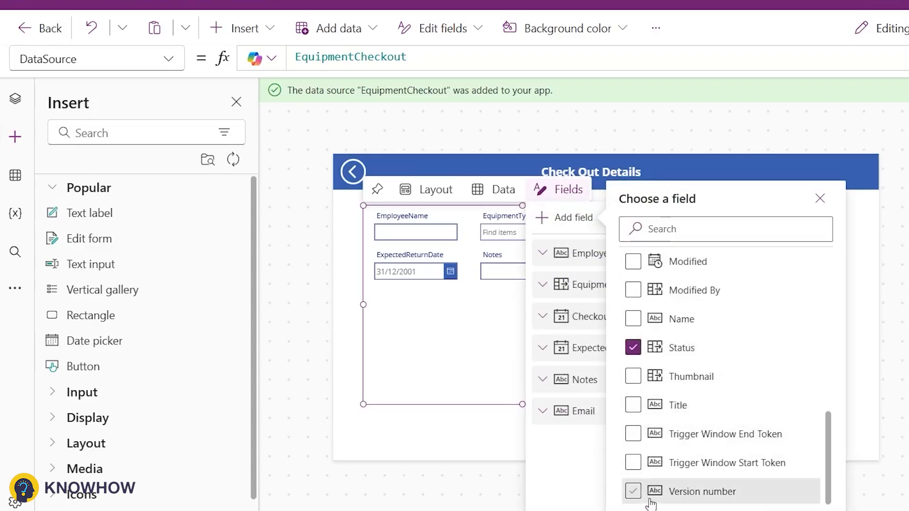
Enlarge the Notes card to a height of about 244 and its text box to a height of about 162
{"action": "left_click", "coordinate": [595, 272]}
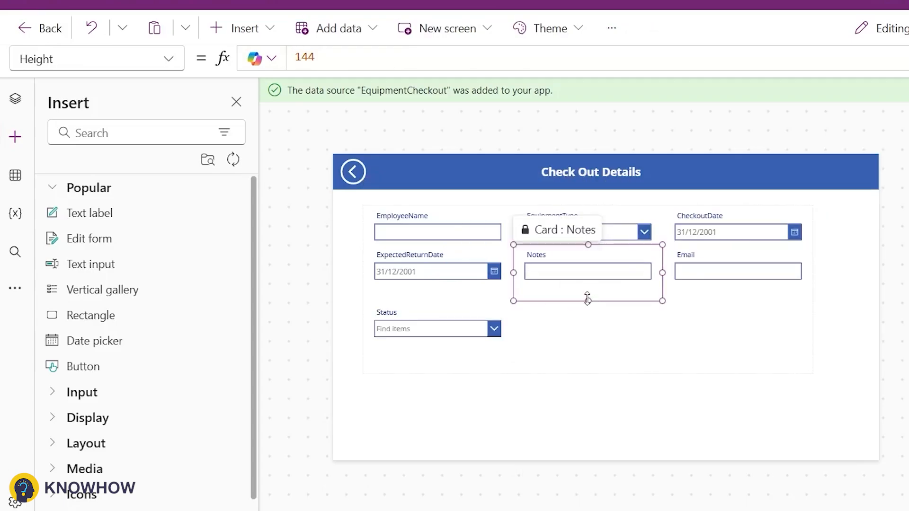
{"action": "left_click_drag", "start_coordinate": [587, 298], "coordinate": [588, 341]}
{"action": "left_click", "coordinate": [587, 282]}
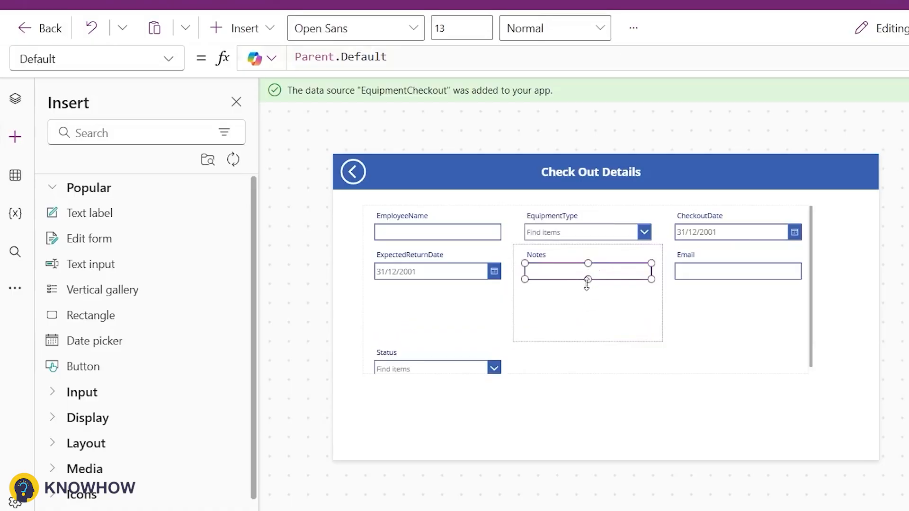
{"action": "left_click_drag", "start_coordinate": [588, 295], "coordinate": [589, 313]}
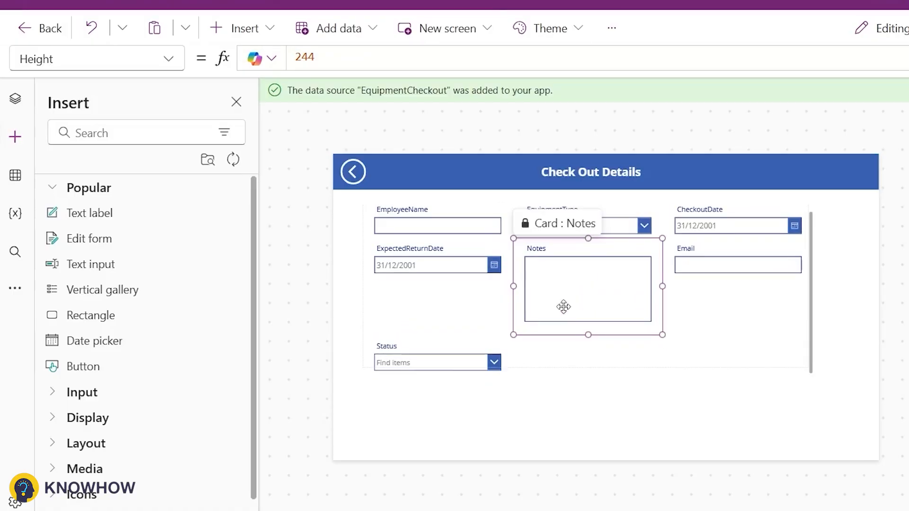
{"action": "left_click", "coordinate": [563, 307]}
{"action": "scroll", "coordinate": [819, 401], "scroll_direction": "down", "scroll_amount": 4}
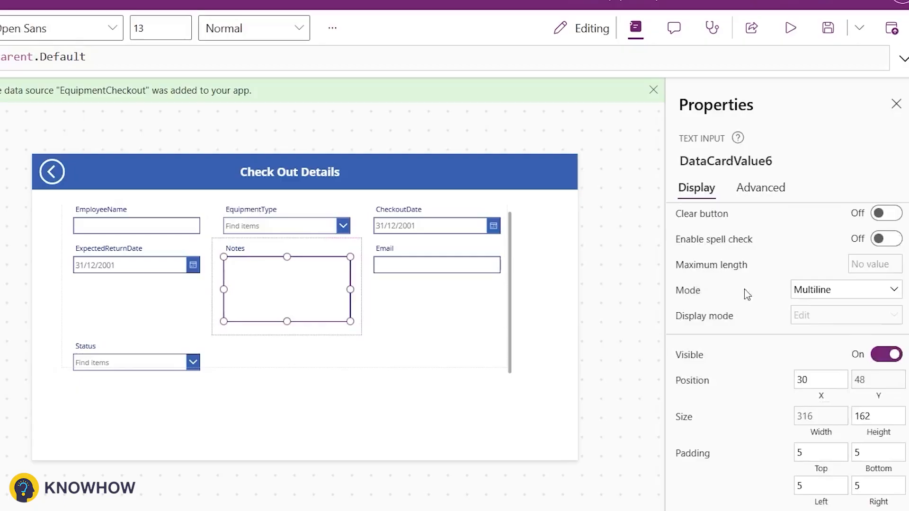
Extend the edit form's height to about 560 and move the Email field directly after CheckoutDate
{"action": "left_click", "coordinate": [287, 376]}
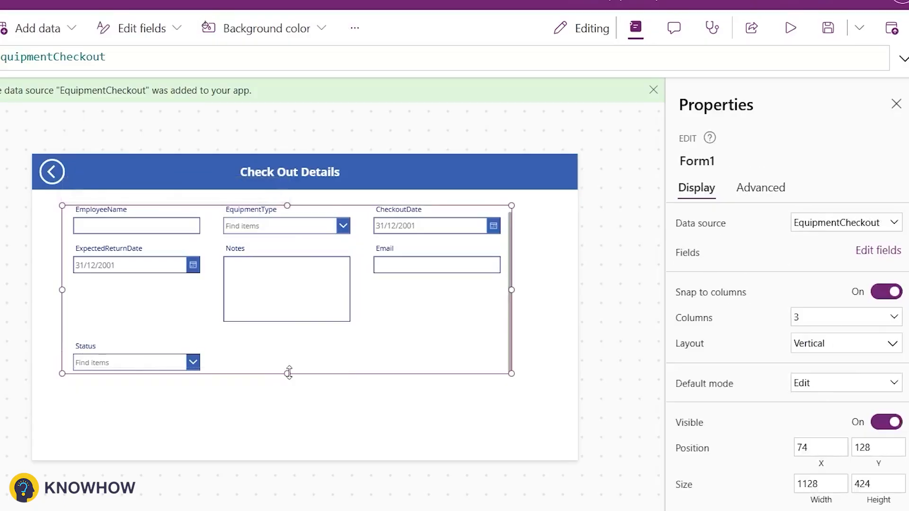
{"action": "left_click_drag", "start_coordinate": [289, 373], "coordinate": [294, 428]}
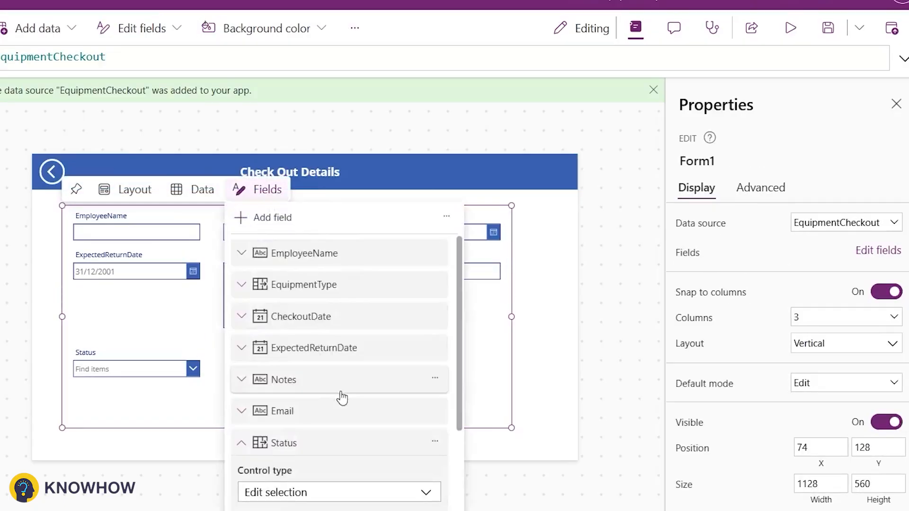
{"action": "scroll", "coordinate": [341, 397], "scroll_direction": "down", "scroll_amount": 1}
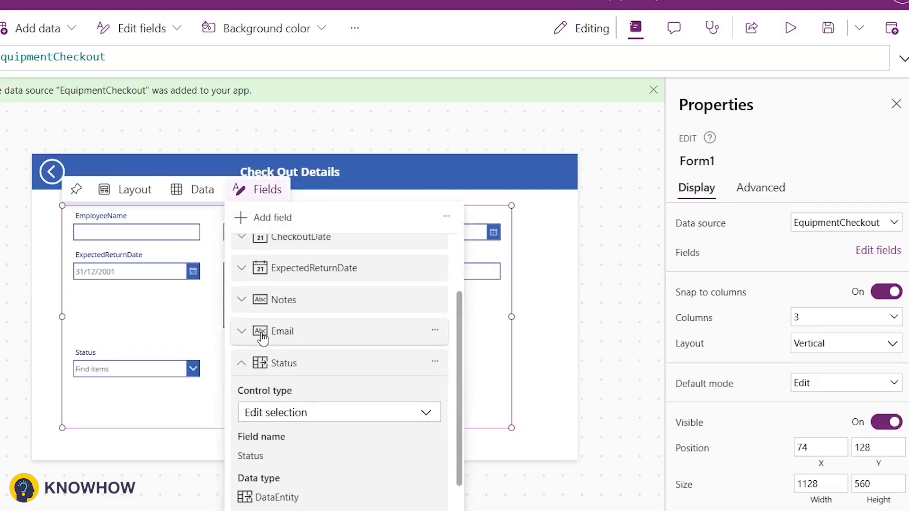
{"action": "left_click_drag", "start_coordinate": [256, 343], "coordinate": [331, 249]}
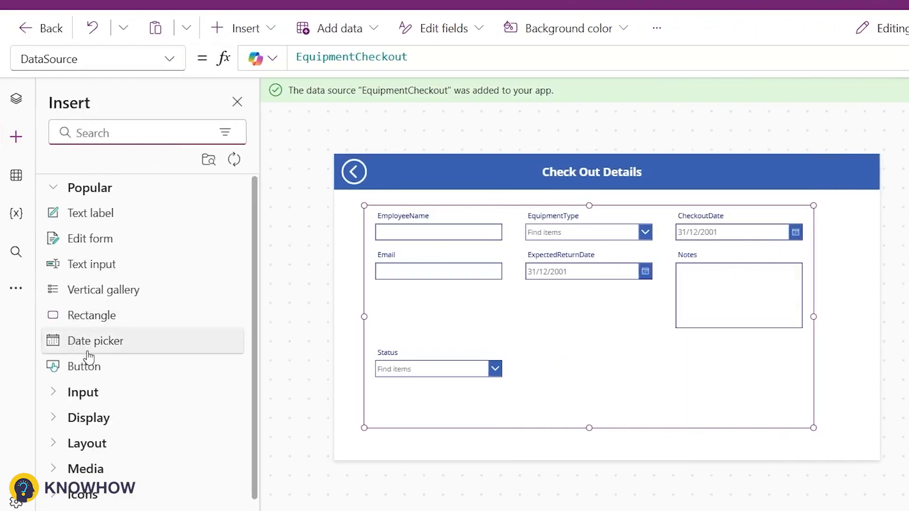
Insert a button labelled Submit beside the Status field and set its OnSelect to SubmitForm(Form1)
{"action": "left_click", "coordinate": [88, 372]}
{"action": "left_click_drag", "start_coordinate": [374, 178], "coordinate": [610, 370]}
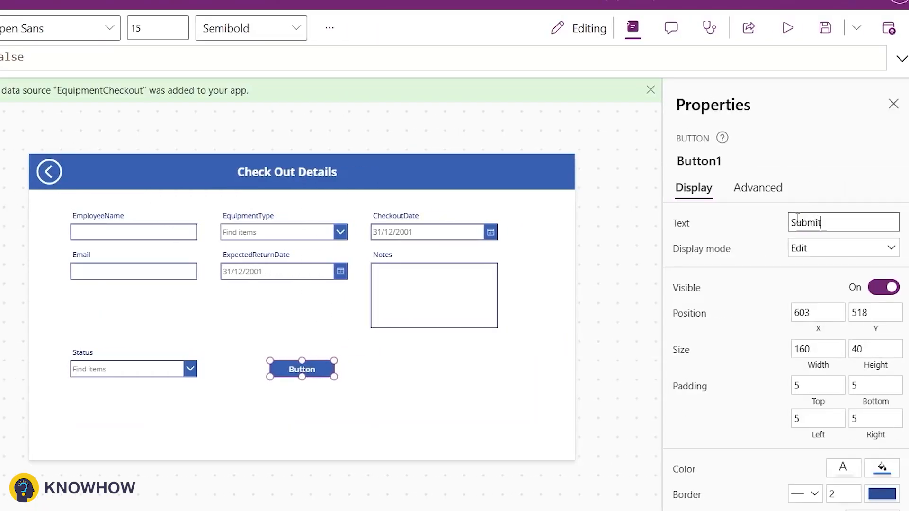
{"action": "left_click", "coordinate": [757, 187]}
{"action": "double_click", "coordinate": [705, 316]}
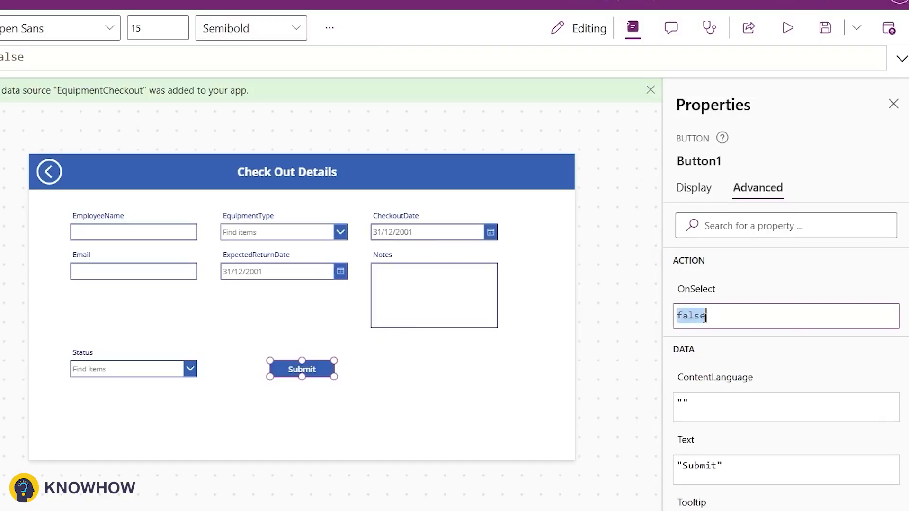
{"action": "type", "text": "SubmitForm(Form1"}
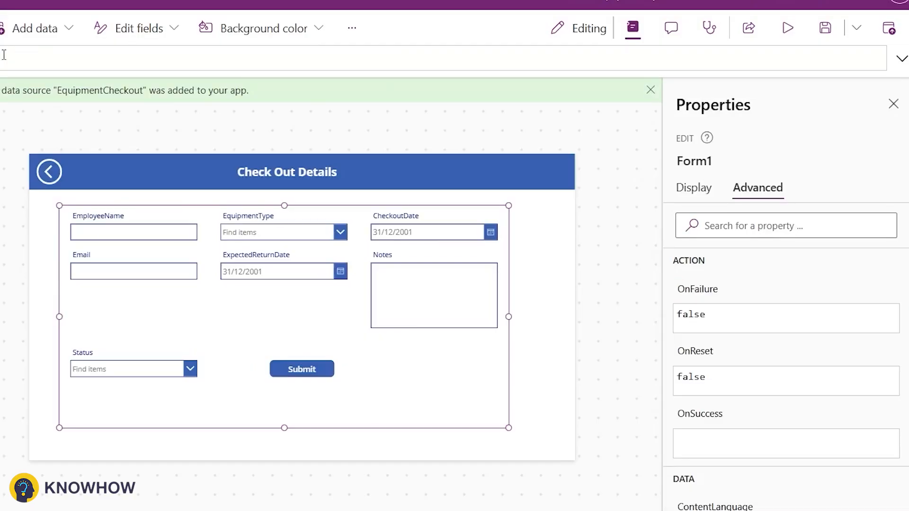
Set Form1's OnSuccess to Notify("Equipment Details Saved Successfully",NotificationType.Success,1000);
{"action": "left_click", "coordinate": [4, 54]}
{"action": "type", "text": "Noti"}
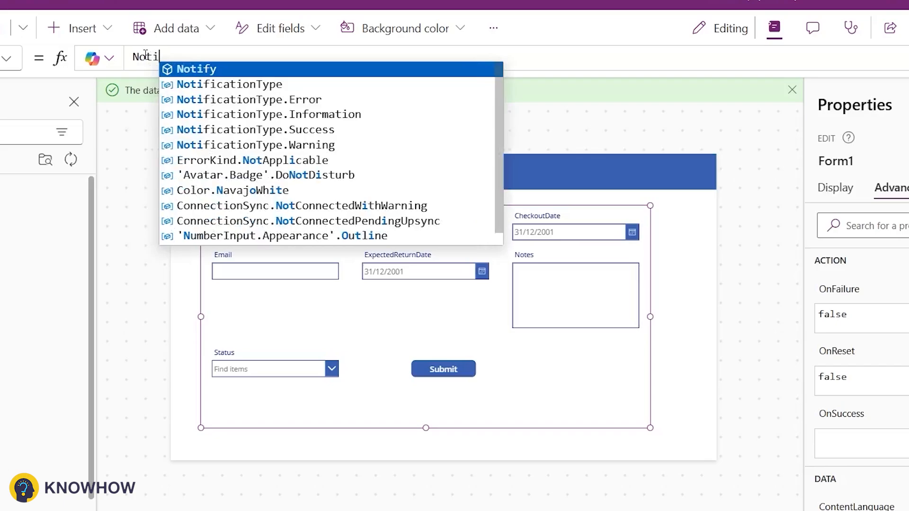
{"action": "type", "text": "fy(\"Equipment "}
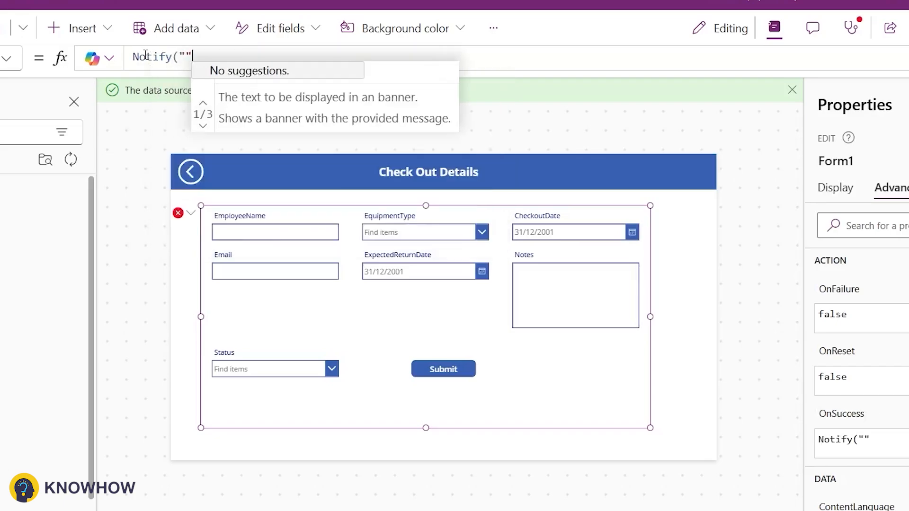
{"action": "type", "text": "Details Saved "}
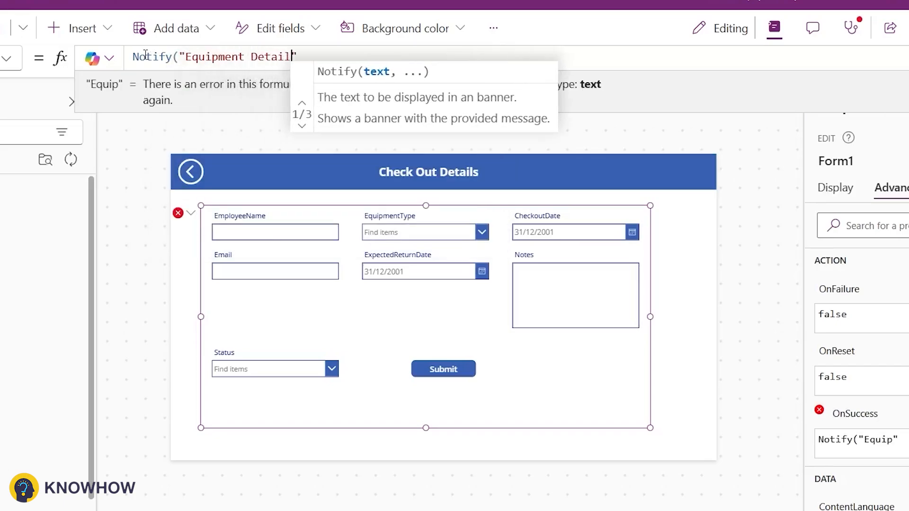
{"action": "type", "text": "Successfully\","}
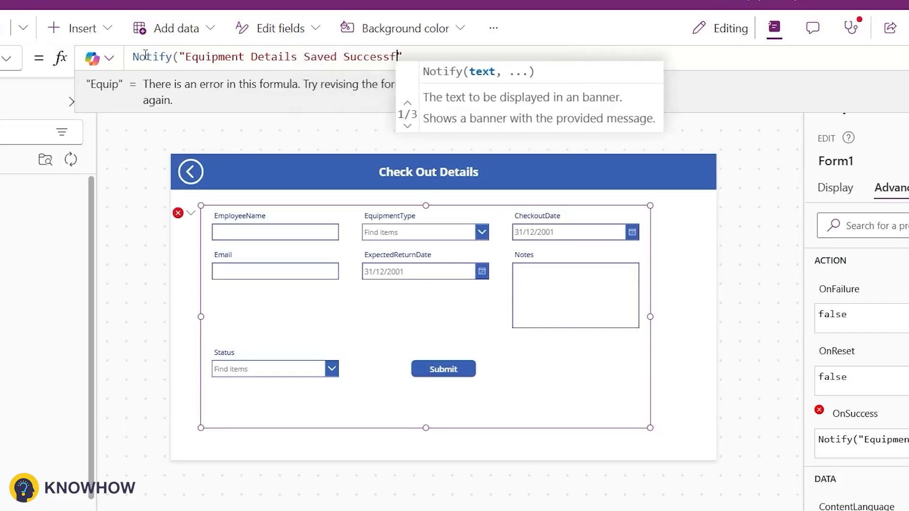
{"action": "key", "text": "Down"}
{"action": "key", "text": "Down"}
{"action": "key", "text": "Down"}
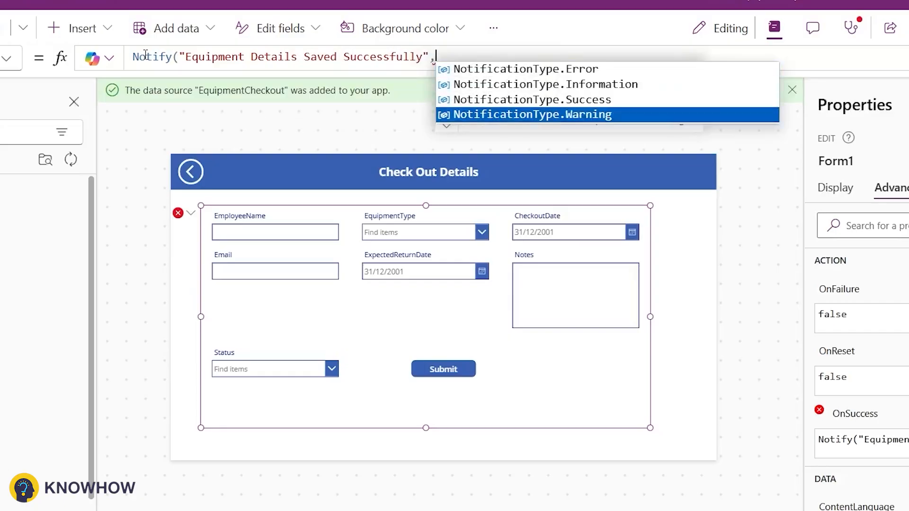
{"action": "key", "text": "Up"}
{"action": "key", "text": "Tab"}
{"action": "type", "text": ",1000"}
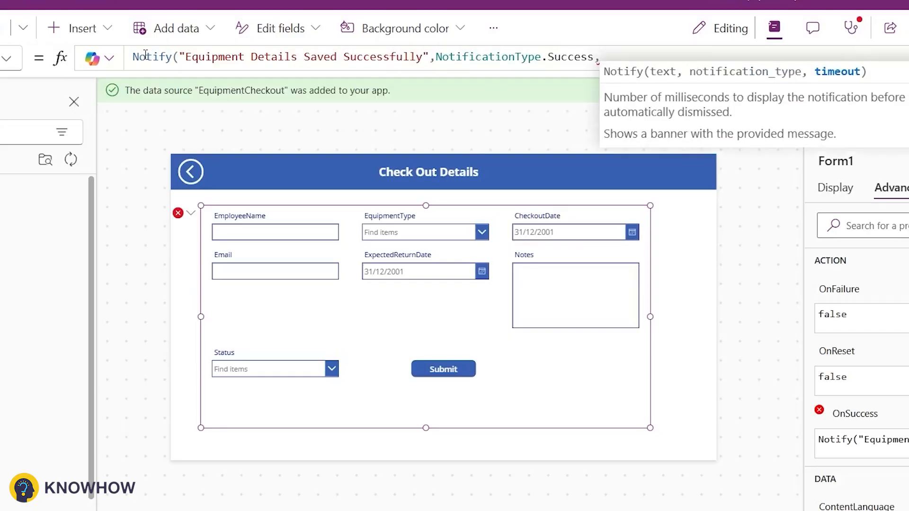
{"action": "type", "text": ");"}
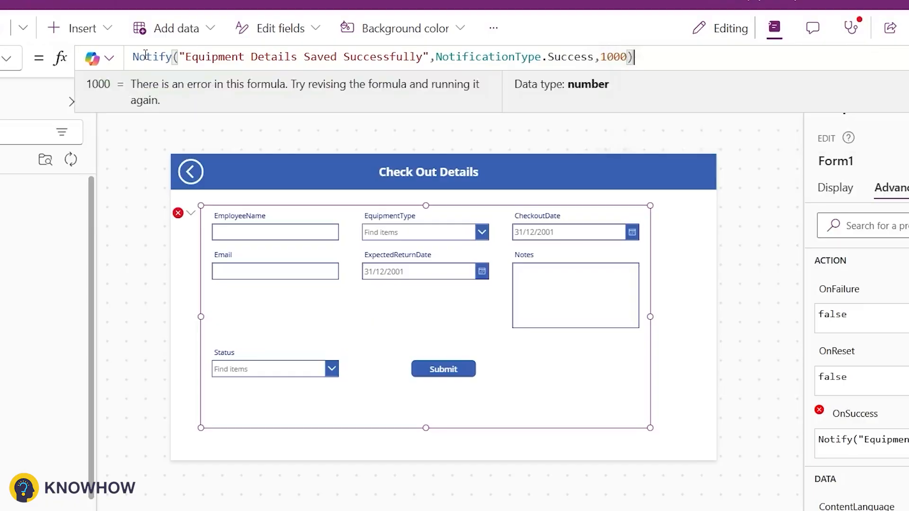
Add Navigate(EquipmentDash); as a second line of Form1's OnSuccess formula
{"action": "key", "text": "shift+Return"}
{"action": "left_click", "coordinate": [247, 57]}
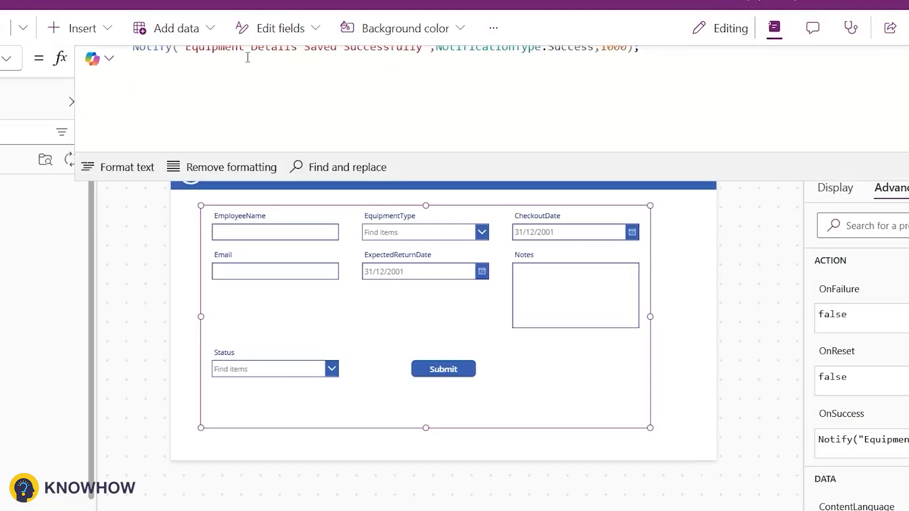
{"action": "type", "text": "Navigate("}
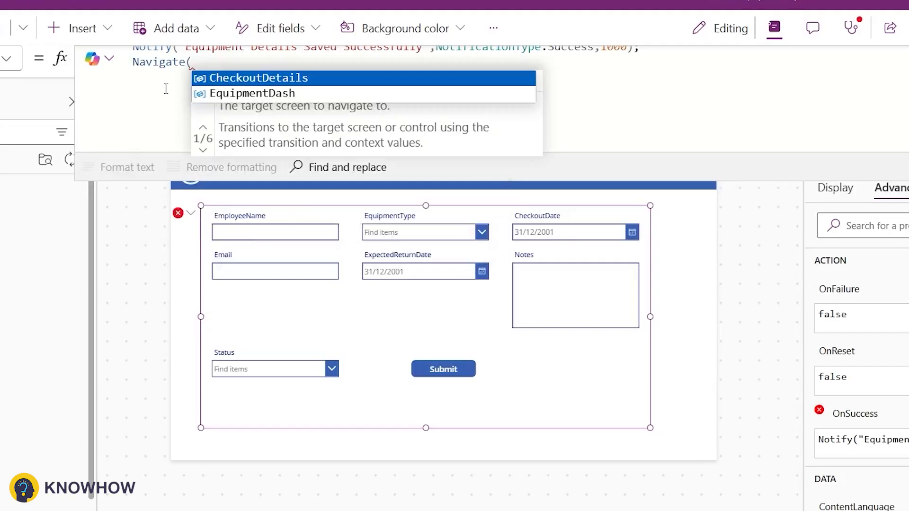
{"action": "key", "text": "Down"}
{"action": "key", "text": "Return"}
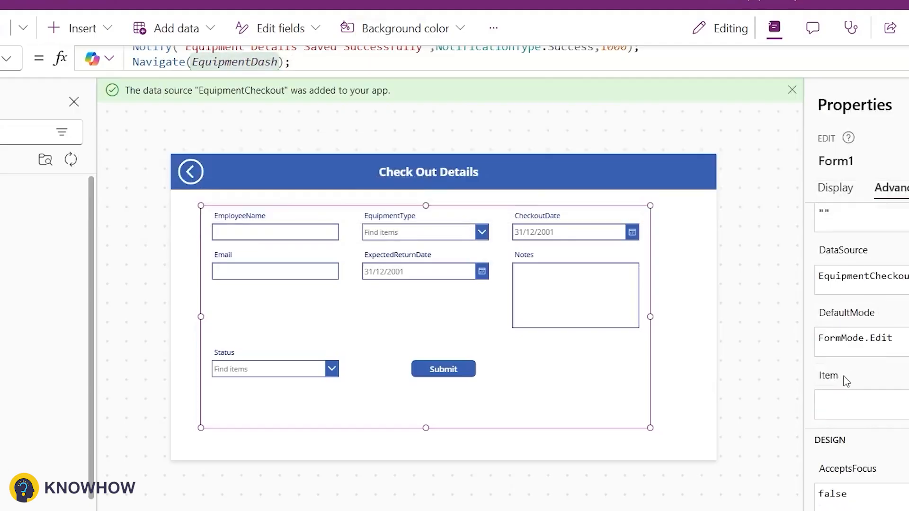
Set Form1's Item property to LookUp(EquipmentCheckout,ID=Gallery1.Selected.ID)
{"action": "left_click", "coordinate": [822, 379]}
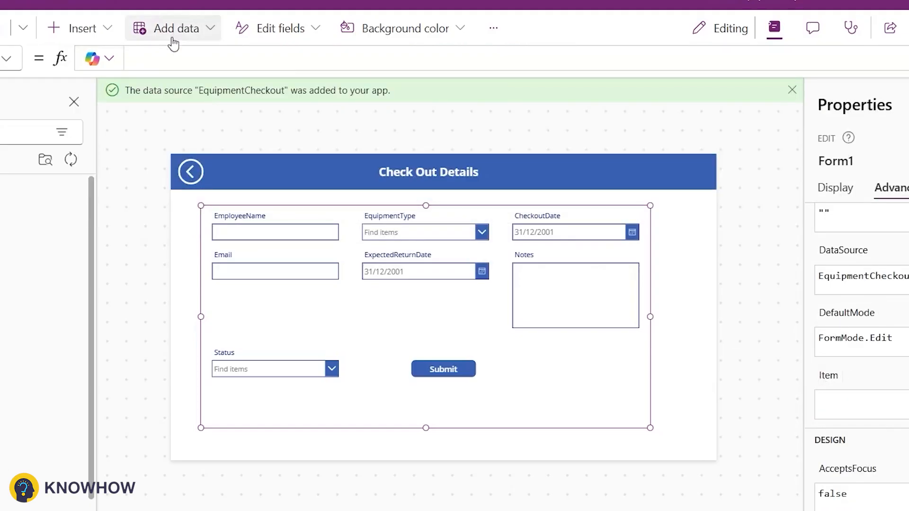
{"action": "type", "text": "L"}
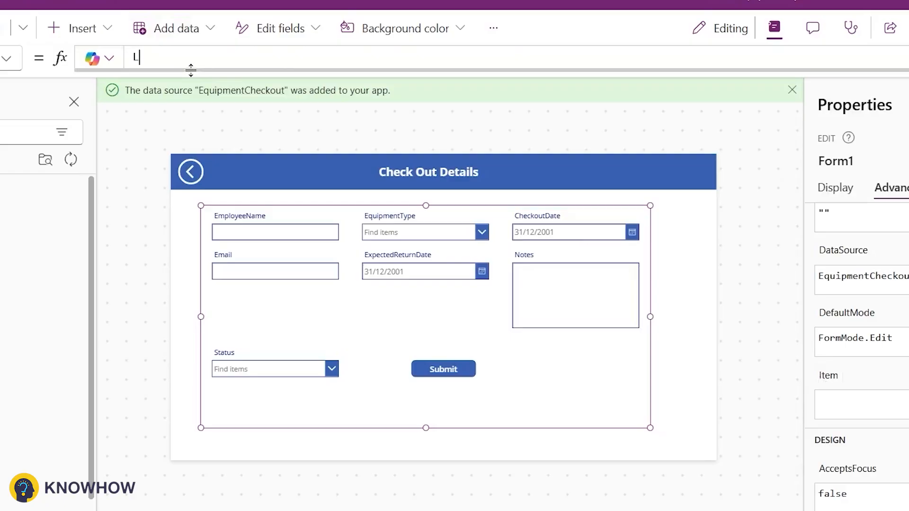
{"action": "type", "text": "ookUp(EquipmentCheckout"}
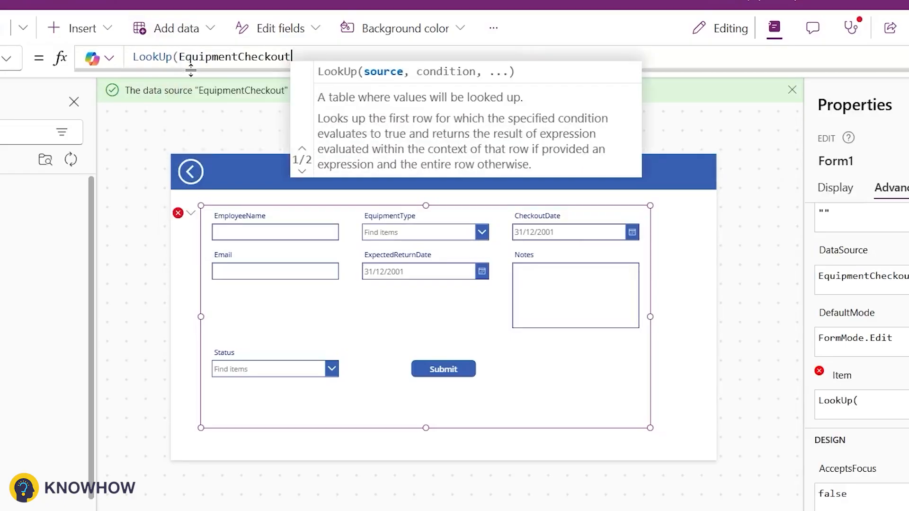
{"action": "type", "text": ",ID=G"}
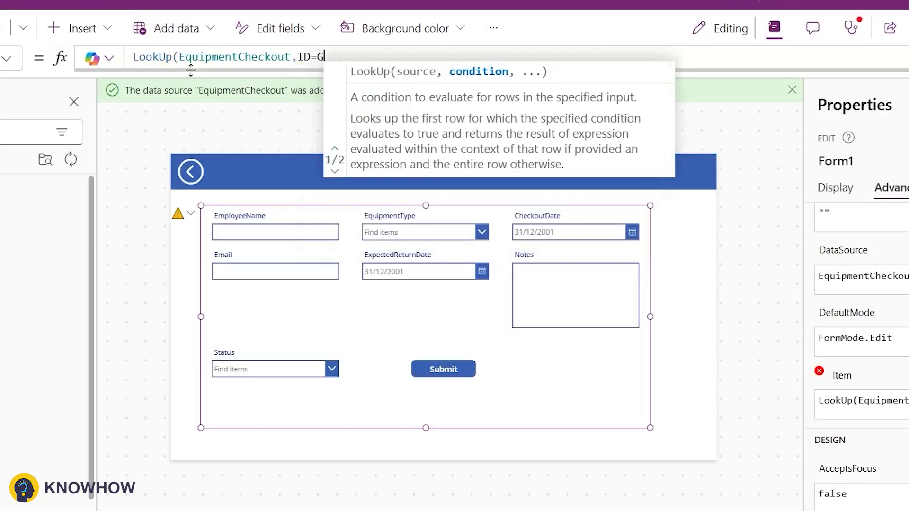
{"action": "type", "text": "allery1.S"}
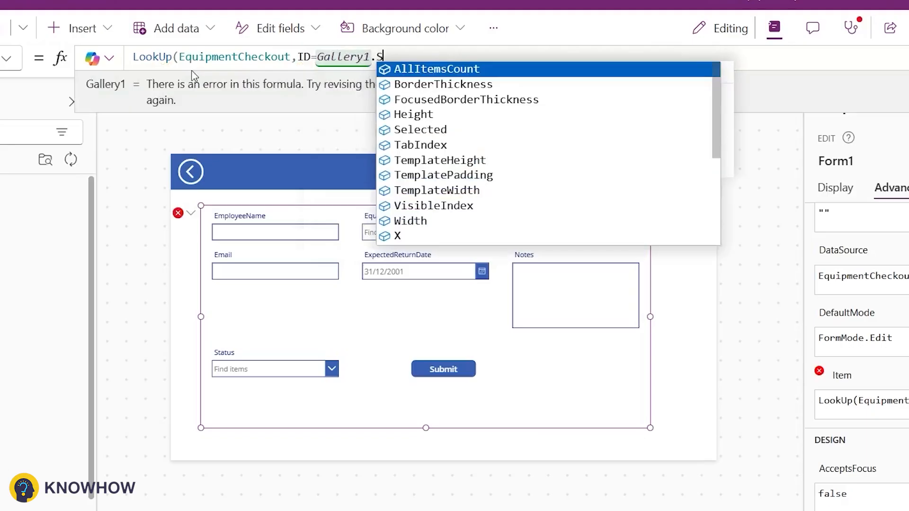
{"action": "type", "text": "elected.ID"}
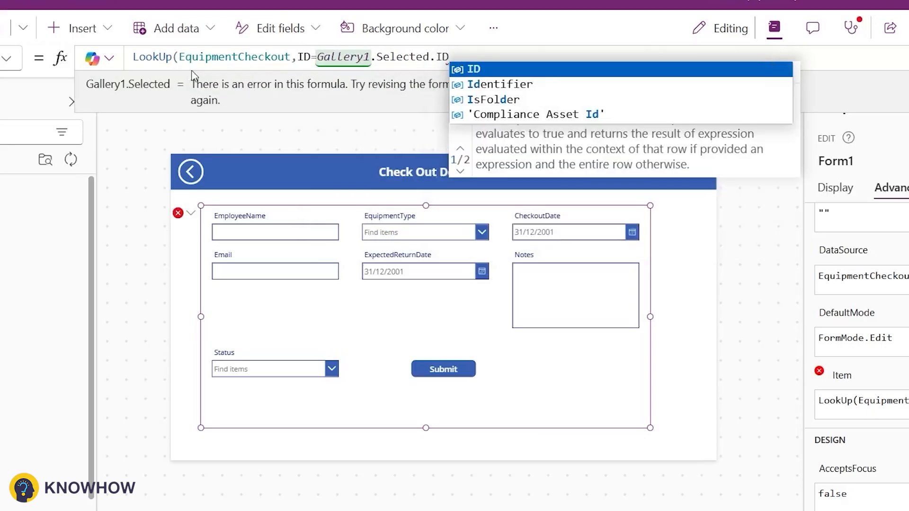
{"action": "type", "text": ")"}
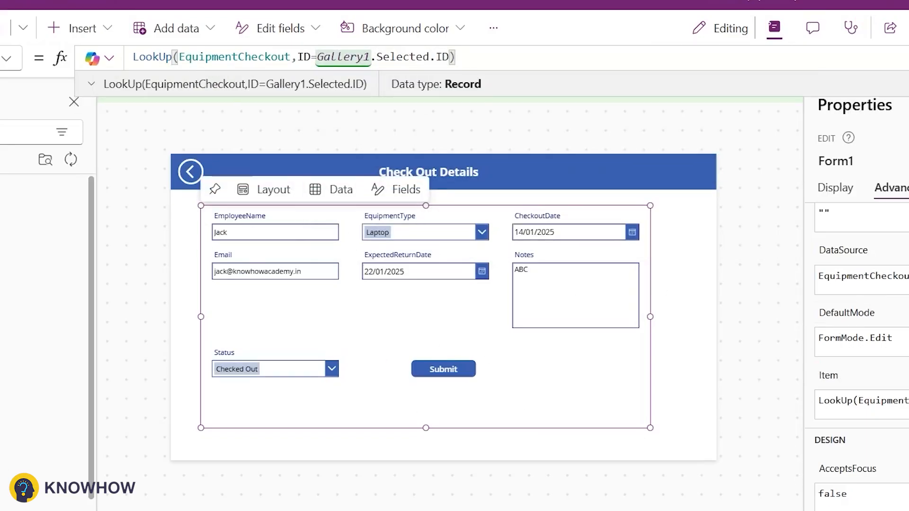
Return to the EquipmentDash screen and insert a button labelled Checkout Equipment between the title bar and the table header
{"action": "scroll", "coordinate": [891, 402], "scroll_direction": "up", "scroll_amount": 2}
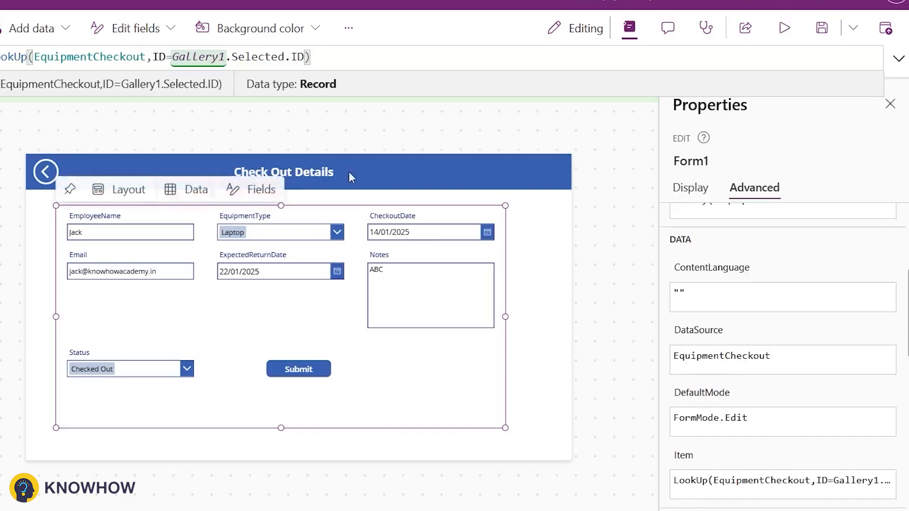
{"action": "left_click", "coordinate": [785, 28]}
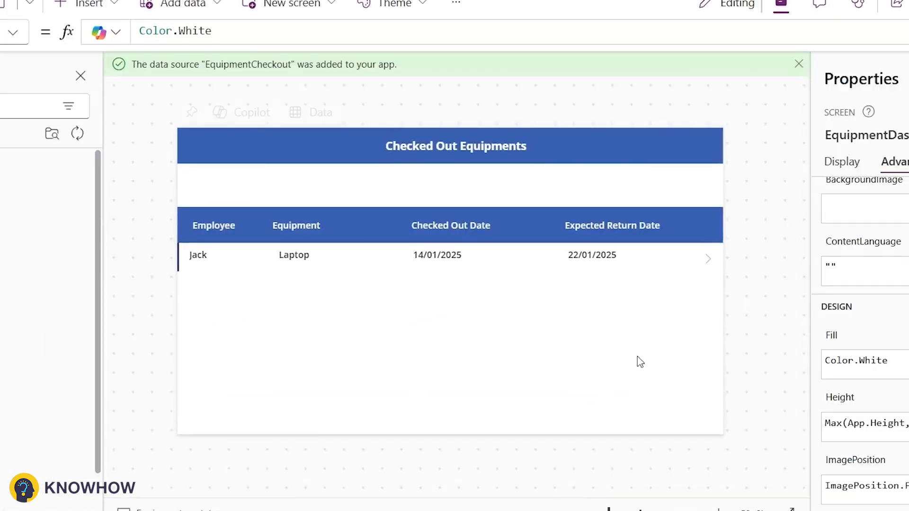
{"action": "left_click", "coordinate": [50, 107]}
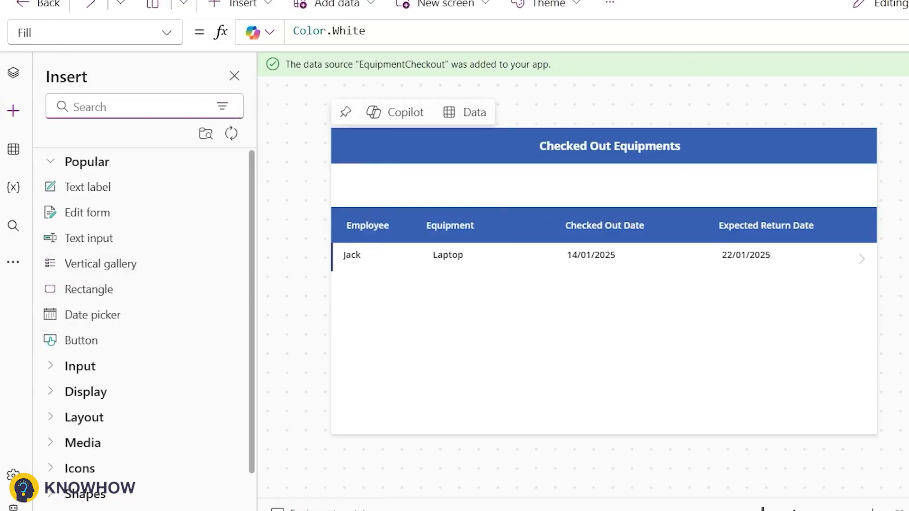
{"action": "left_click", "coordinate": [131, 344]}
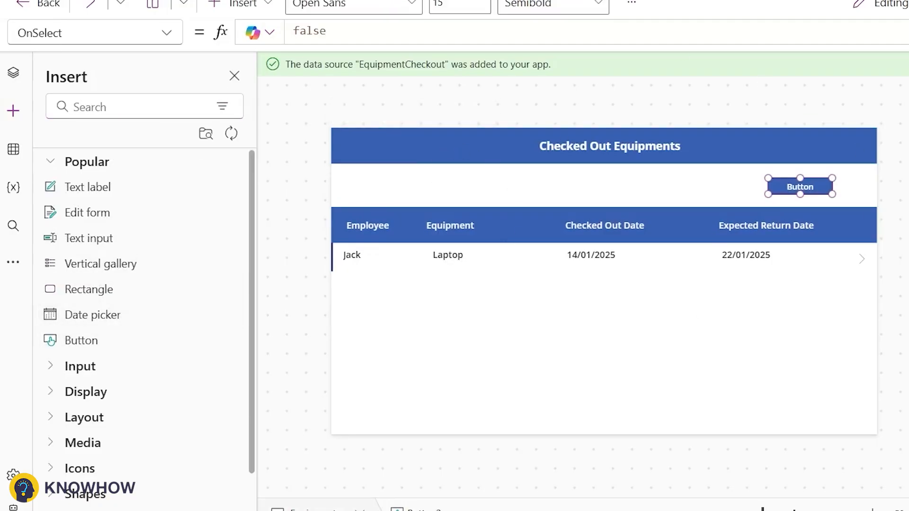
{"action": "type", "text": "Checkout Equipmen"}
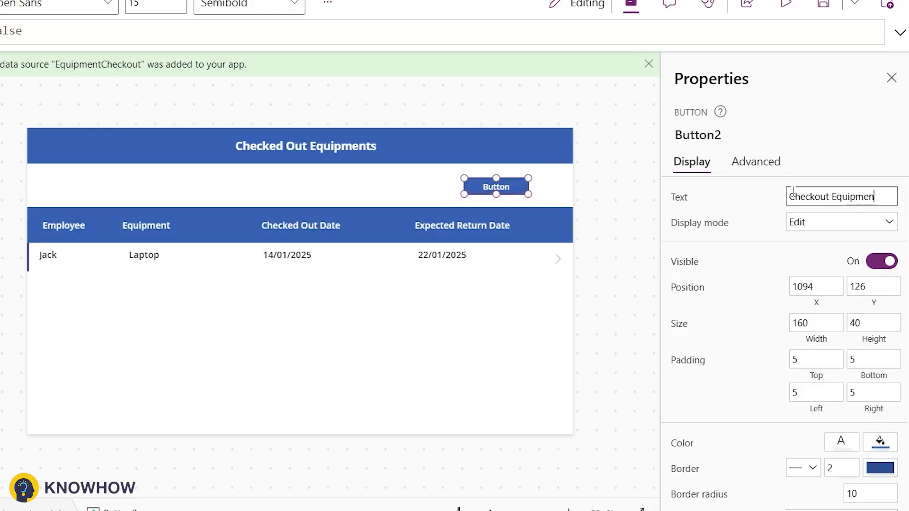
{"action": "type", "text": "t"}
Set the Checkout Equipment button's OnSelect formula to Navigate(CheckoutDetails);
{"action": "left_click", "coordinate": [710, 289]}
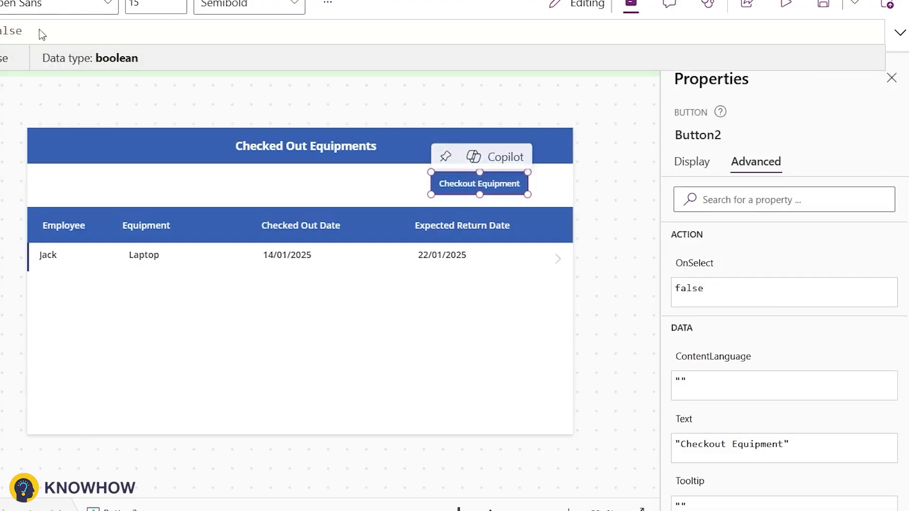
{"action": "left_click", "coordinate": [37, 36]}
{"action": "key", "text": "ctrl+a"}
{"action": "type", "text": "Na"}
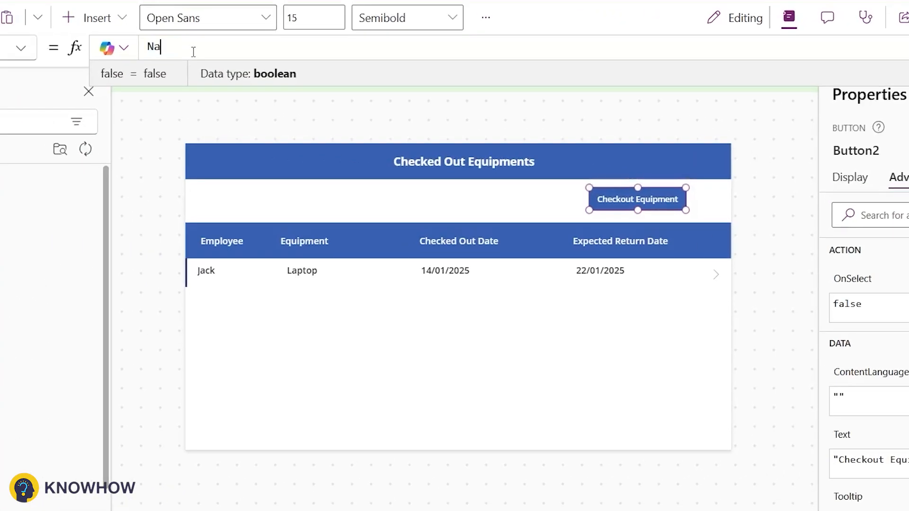
{"action": "type", "text": "vigate("}
{"action": "key", "text": "Tab"}
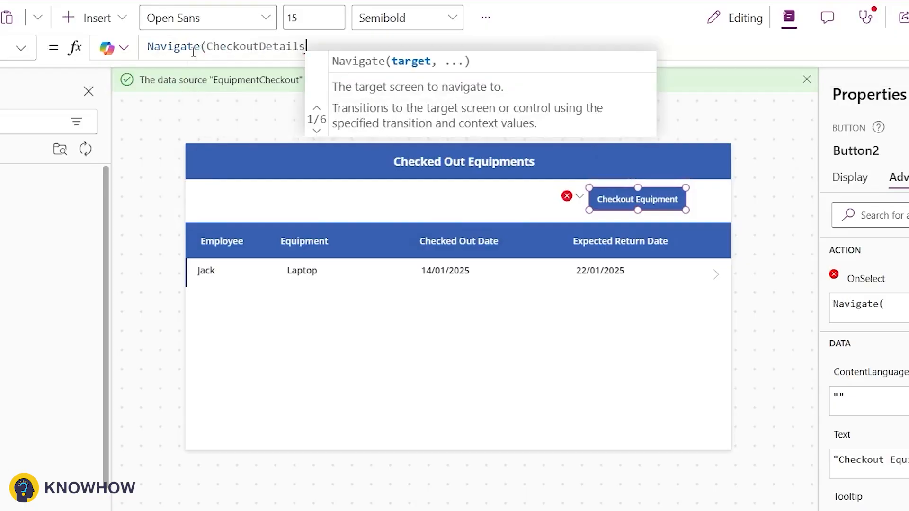
{"action": "type", "text": ");"}
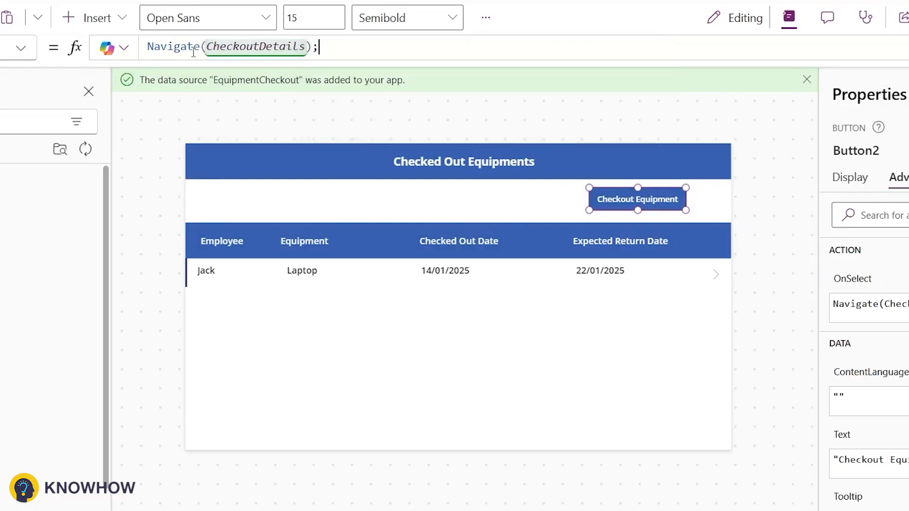
Add Set(varform,"New"); and ResetForm(Form1); on separate lines before the Navigate call in the Checkout Equipment button's OnSelect
{"action": "key", "text": "Home"}
{"action": "key", "text": "shift+Return"}
{"action": "key", "text": "Up"}
{"action": "type", "text": "Set"}
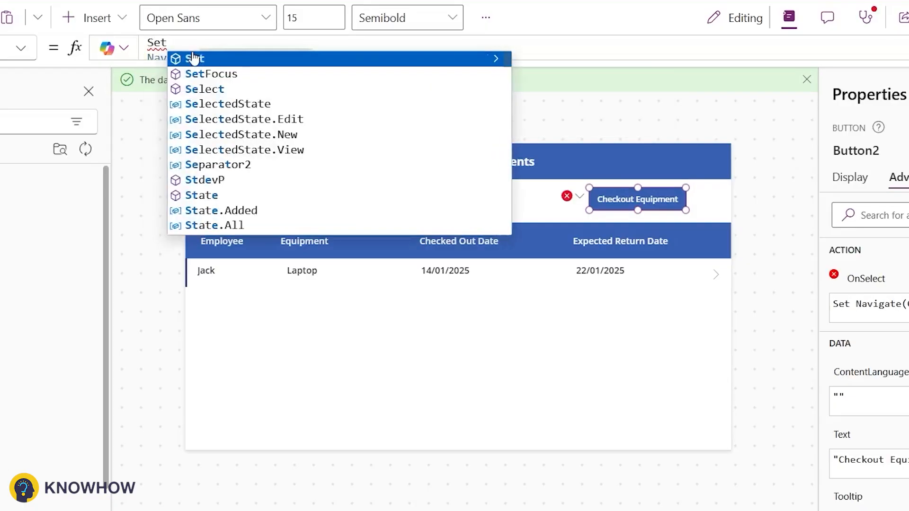
{"action": "type", "text": "(varfor"}
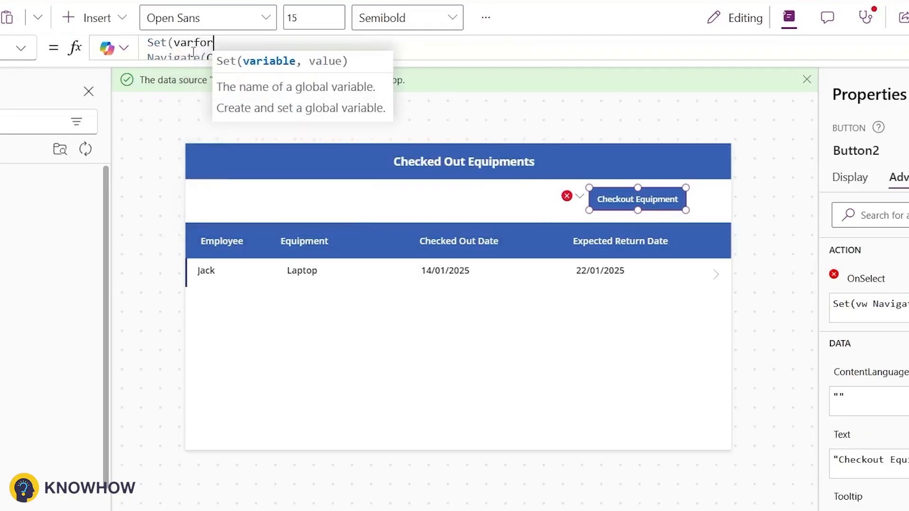
{"action": "type", "text": "m,\"New\""}
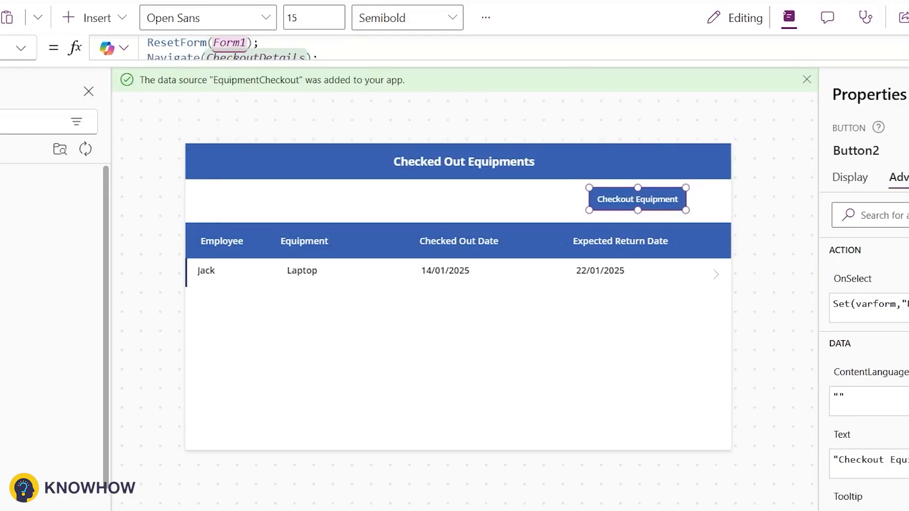
{"action": "left_click", "coordinate": [236, 56]}
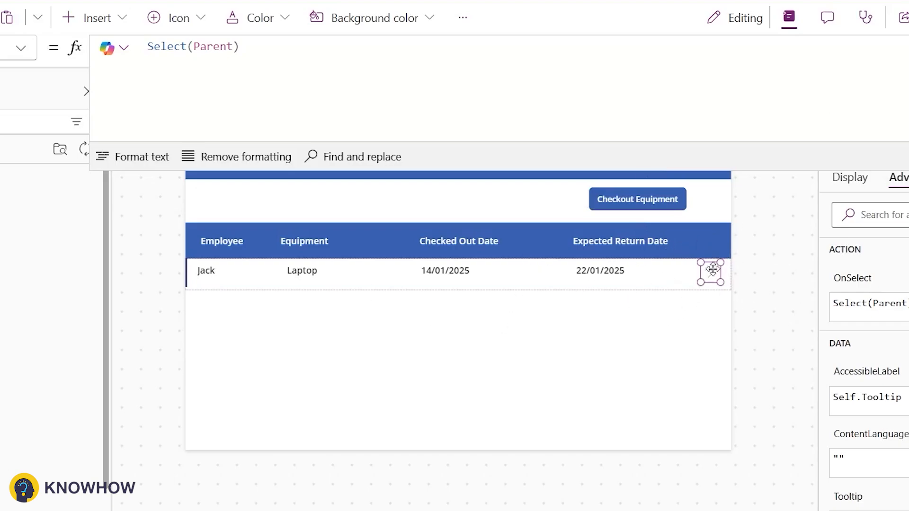
Extend the gallery arrow icon's OnSelect after Select(Parent) with Set(varform,"Edit"); and Navigate(CheckoutDetails) on separate lines
{"action": "left_click", "coordinate": [320, 50]}
{"action": "type", "text": ";"}
{"action": "key", "text": "shift+Return"}
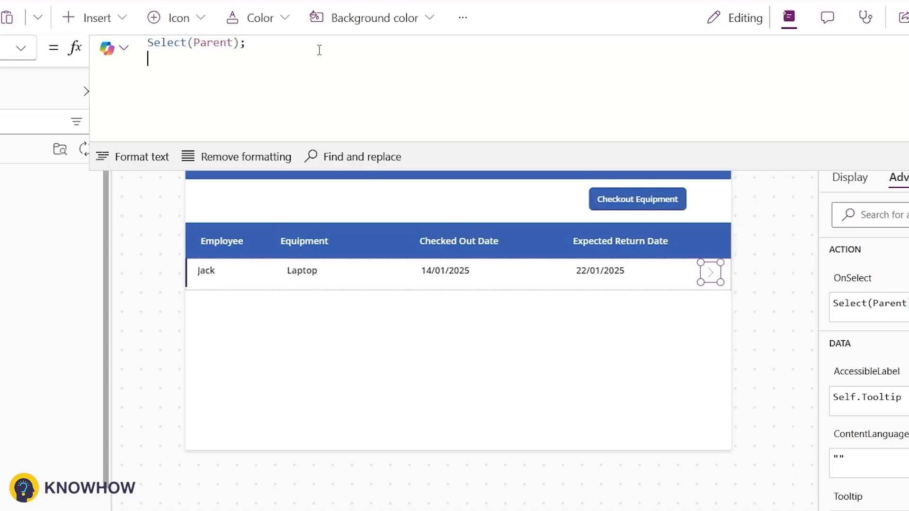
{"action": "type", "text": "Set"}
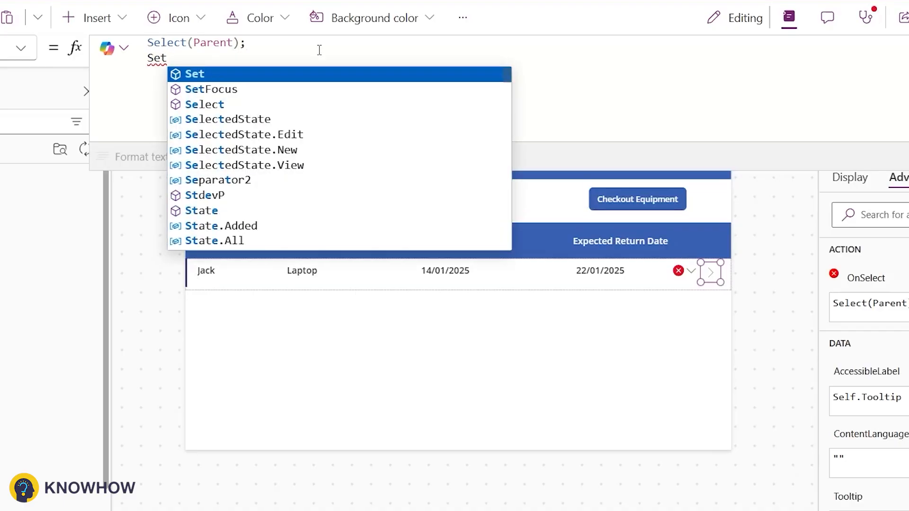
{"action": "type", "text": "(varf"}
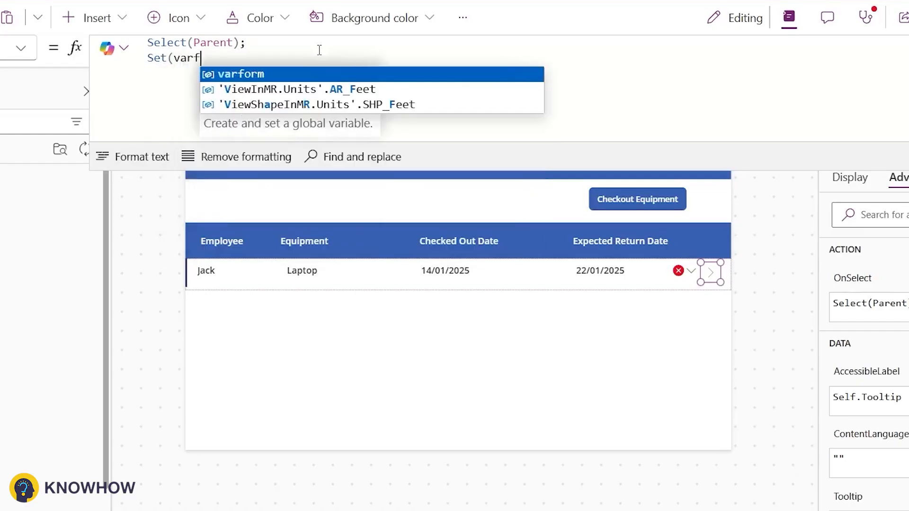
{"action": "type", "text": "orm,\"\"Edit\");"}
{"action": "key", "text": "shift+Return"}
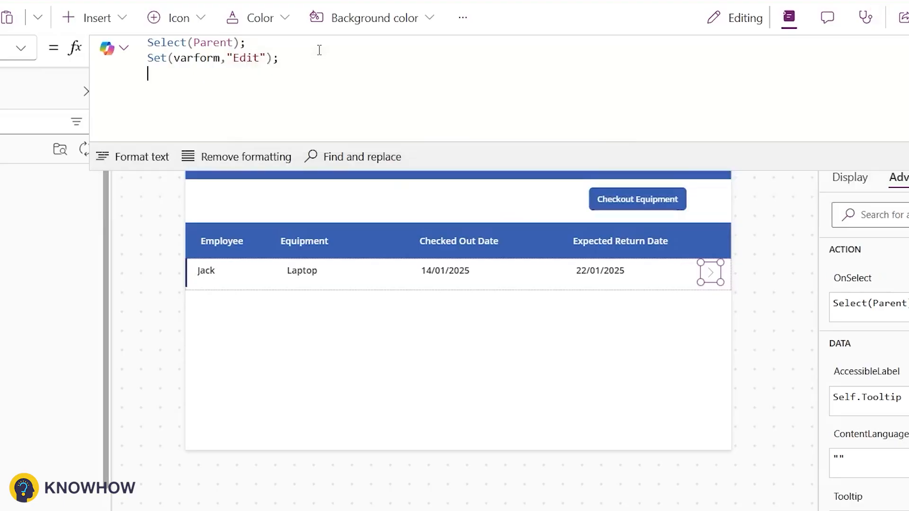
{"action": "type", "text": "Navigate("}
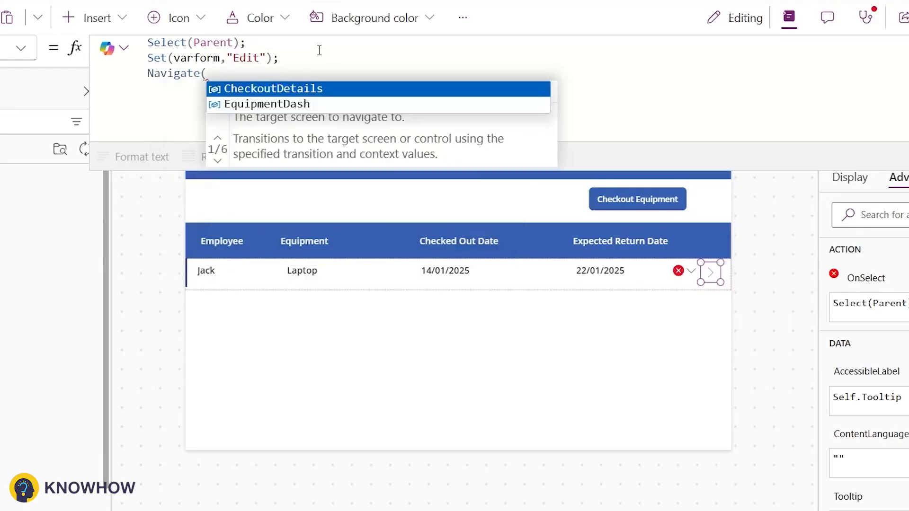
{"action": "key", "text": "Tab"}
{"action": "type", "text": ")"}
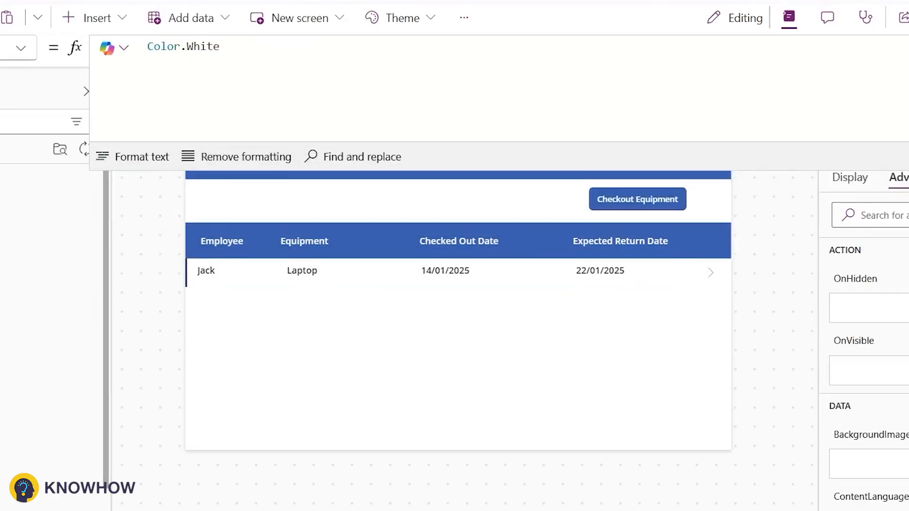
On the CheckoutDetails screen, begin Form1's DefaultMode formula with If(varform="Edit", in front of FormMode.Edit
{"action": "left_click", "coordinate": [19, 97]}
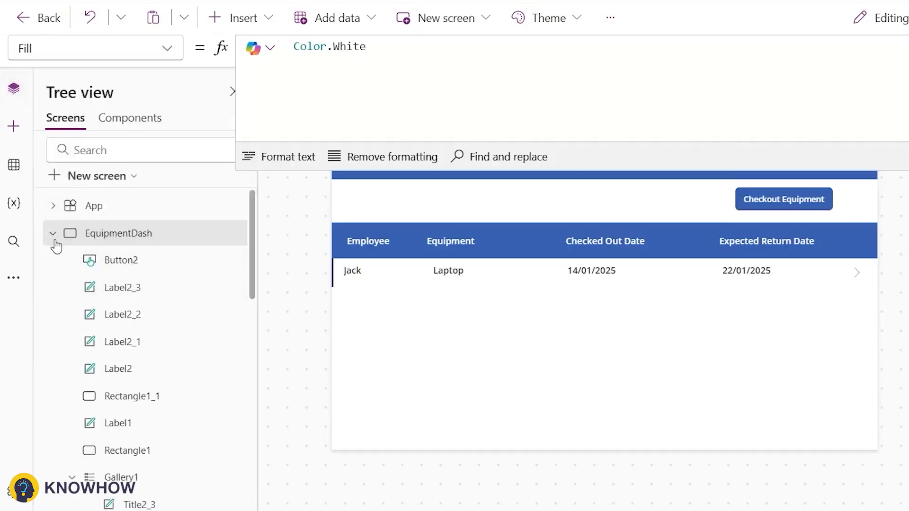
{"action": "left_click", "coordinate": [53, 234]}
{"action": "left_click", "coordinate": [112, 261]}
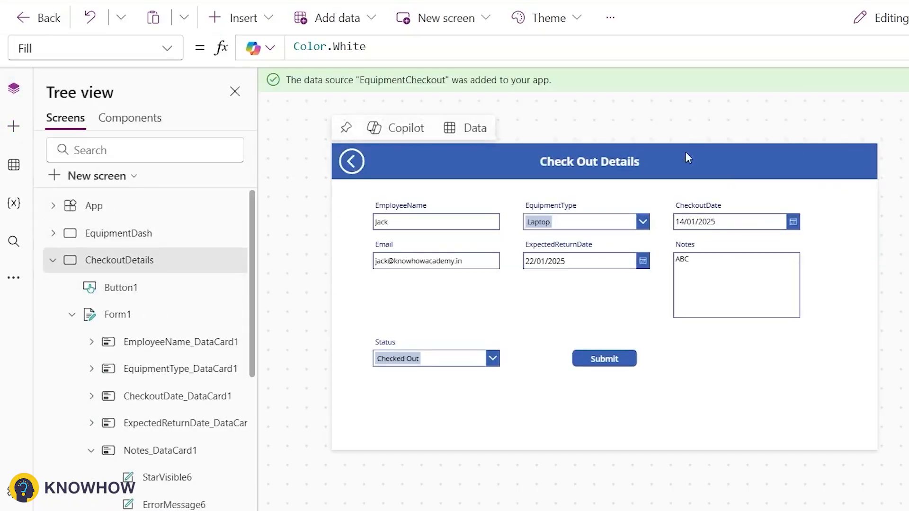
{"action": "left_click", "coordinate": [411, 266]}
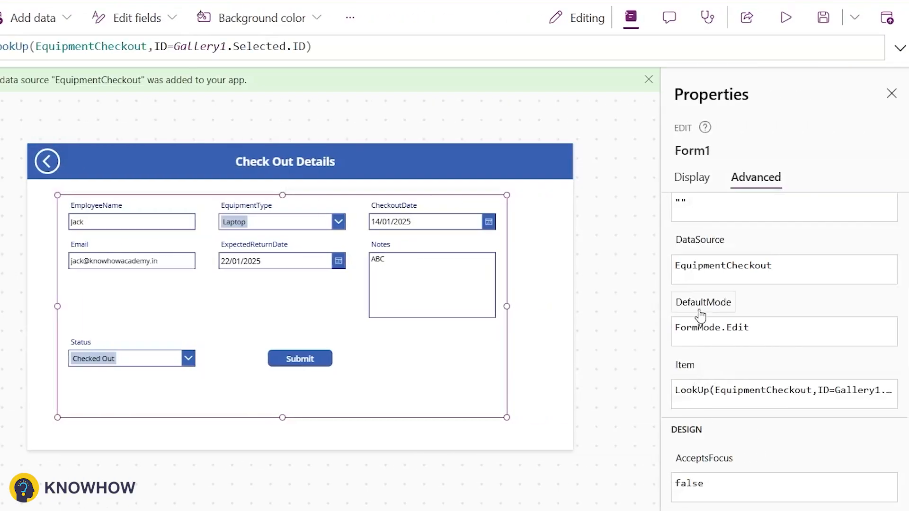
{"action": "left_click", "coordinate": [701, 313]}
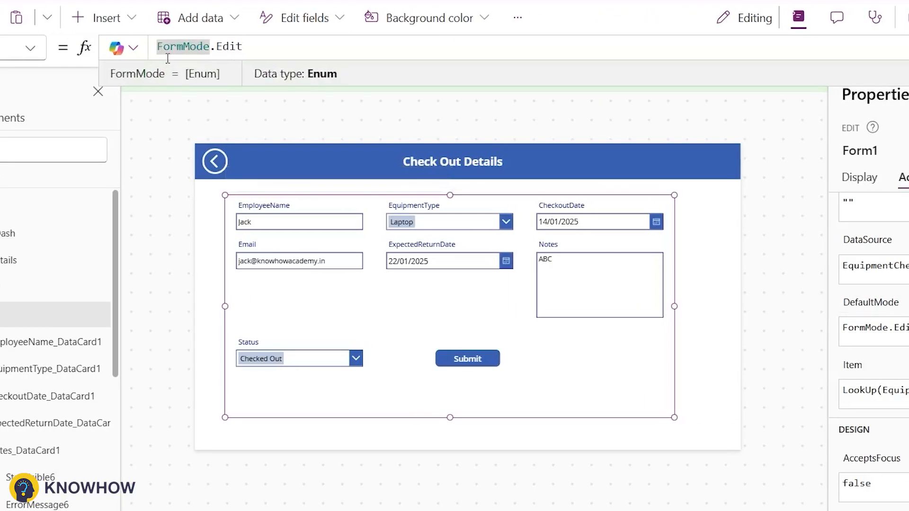
{"action": "type", "text": ","}
{"action": "key", "text": "Left"}
{"action": "type", "text": "If"}
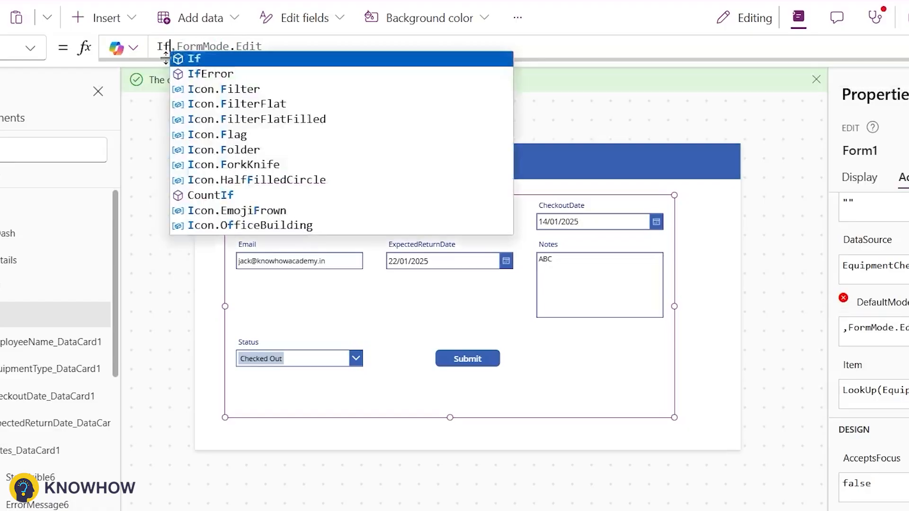
{"action": "type", "text": "9"}
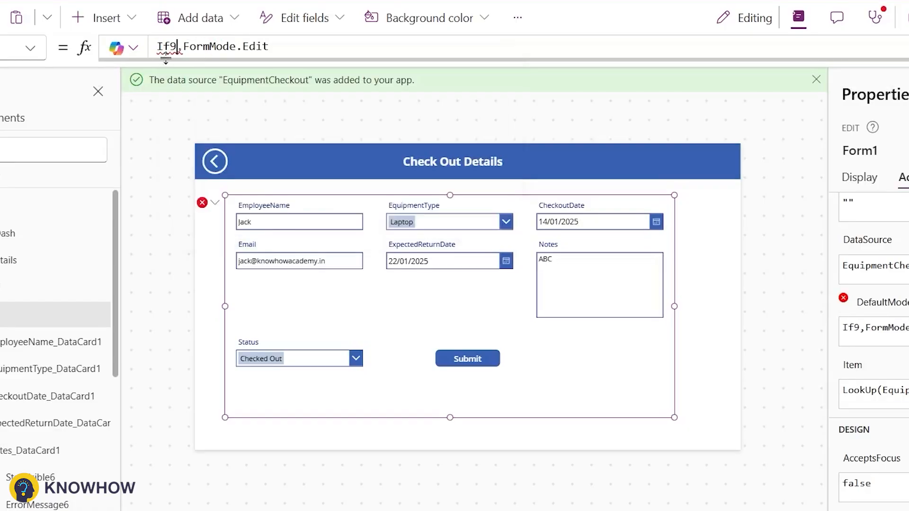
{"action": "key", "text": "BackSpace"}
{"action": "type", "text": "(varform="}
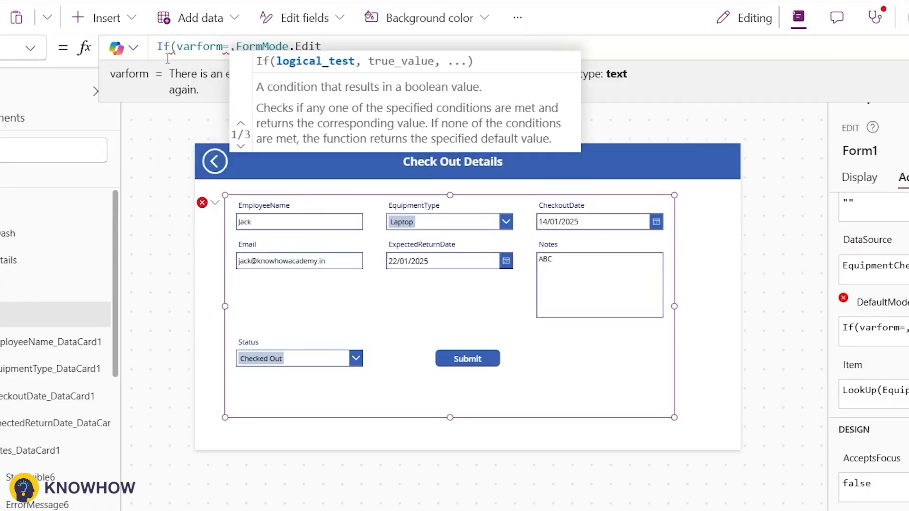
{"action": "type", "text": "\"Edit\""}
{"action": "key", "text": "Right"}
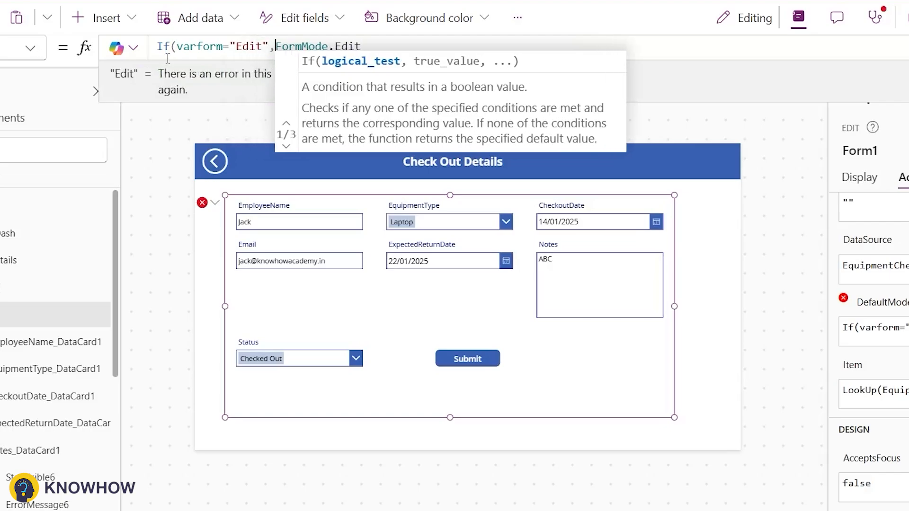
Complete Form1's DefaultMode If formula with a second condition, varform="New", returning FormMode.New
{"action": "key", "text": "End"}
{"action": "type", "text": ",v"}
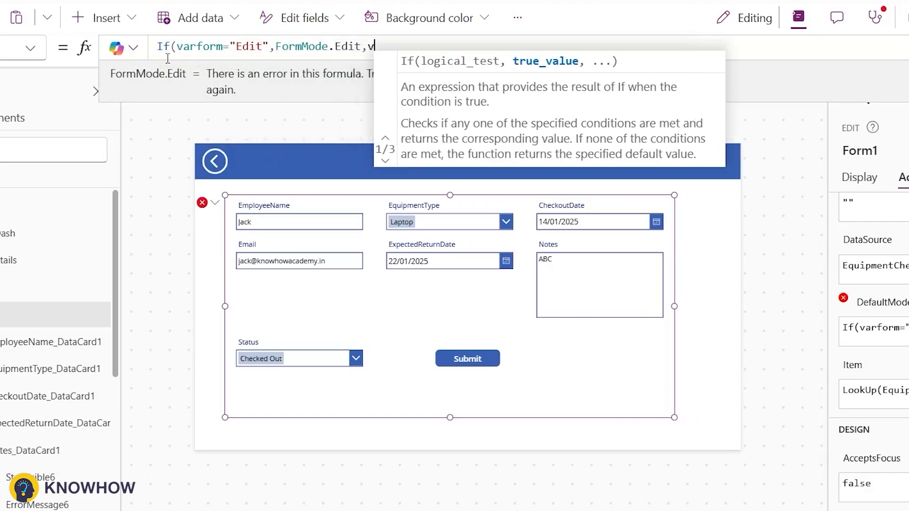
{"action": "type", "text": "arform=\"\""}
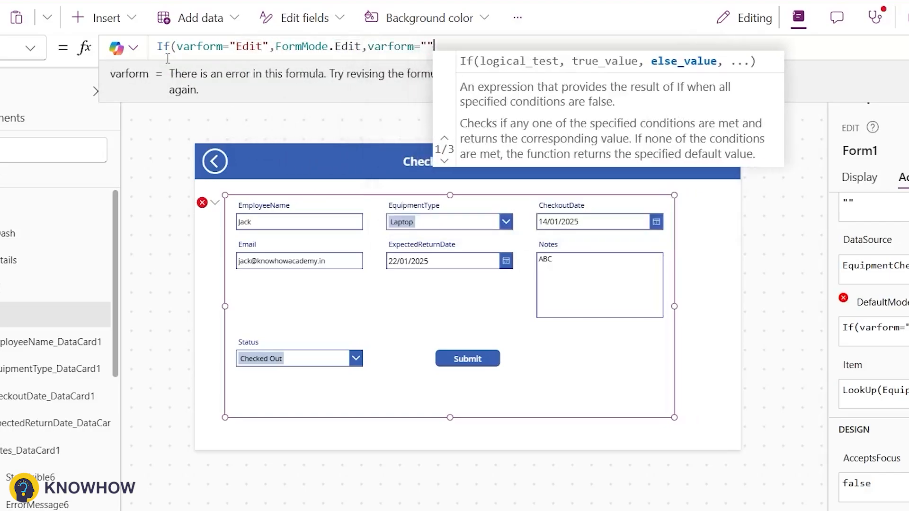
{"action": "type", "text": "New\",For"}
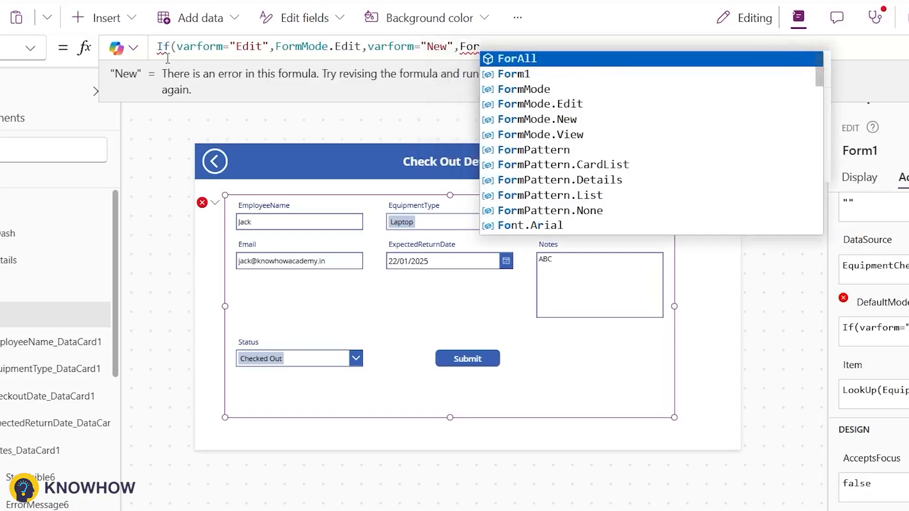
{"action": "type", "text": "mMode.View"}
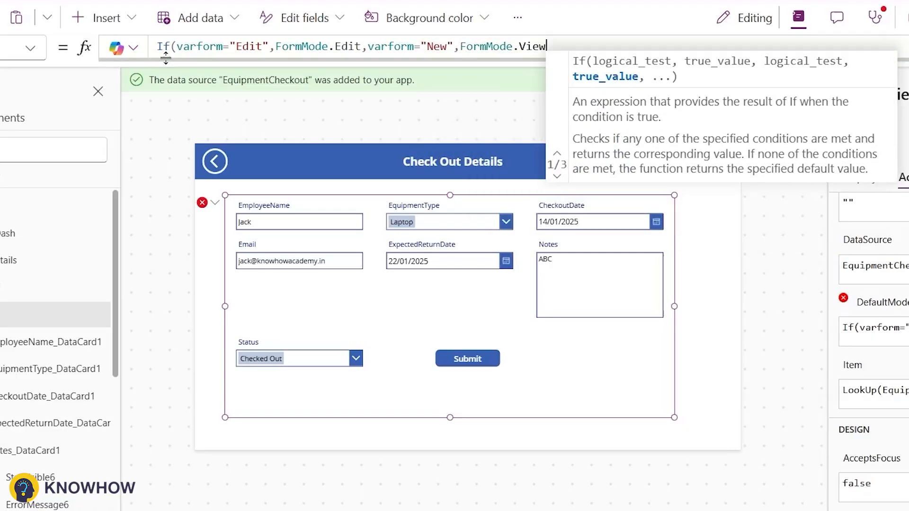
{"action": "key", "text": "BackSpace"}
{"action": "key", "text": "BackSpace"}
{"action": "key", "text": "BackSpace"}
{"action": "key", "text": "BackSpace"}
{"action": "type", "text": "New "}
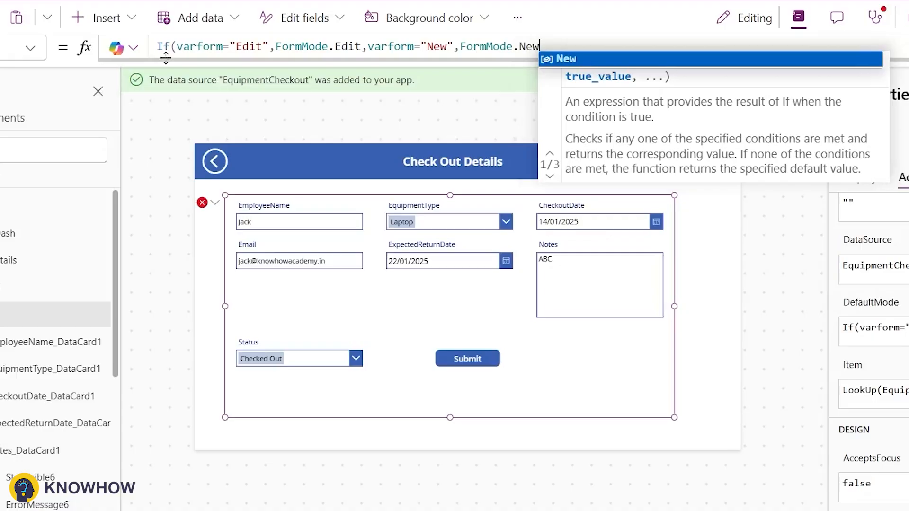
{"action": "type", "text": ")"}
Format Form1's DefaultMode formula onto multiple indented lines and collapse the enlarged formula area
{"action": "left_click_drag", "start_coordinate": [166, 58], "coordinate": [166, 139]}
{"action": "left_click", "coordinate": [118, 156]}
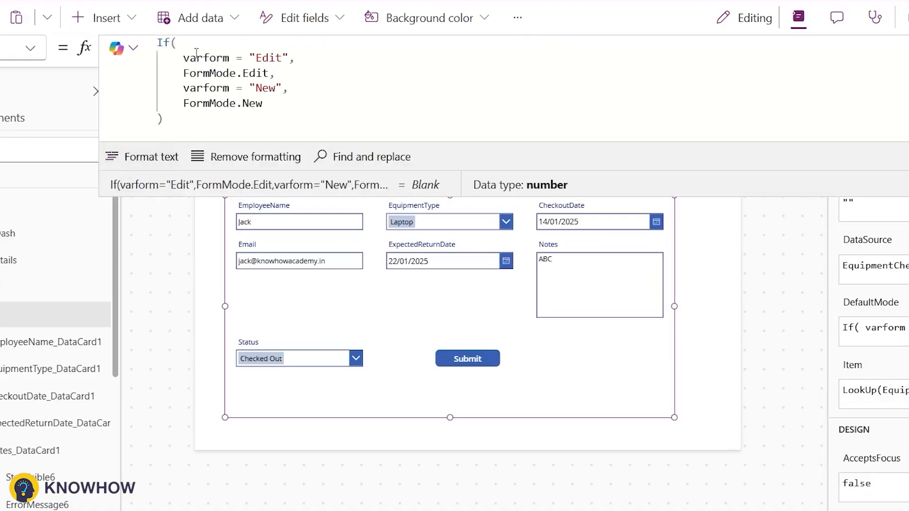
{"action": "left_click", "coordinate": [906, 47]}
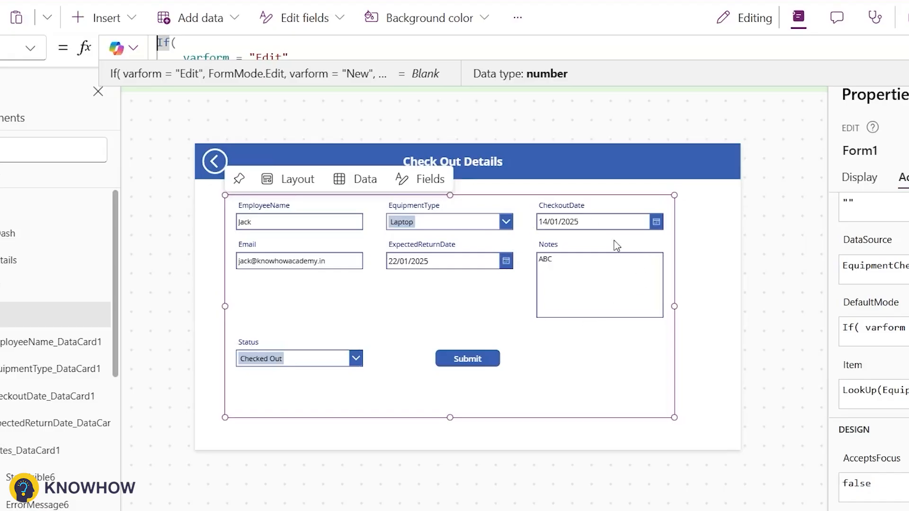
Unlock the form's Notes card and set its Visible property to varform="Edit"
{"action": "left_click", "coordinate": [587, 259]}
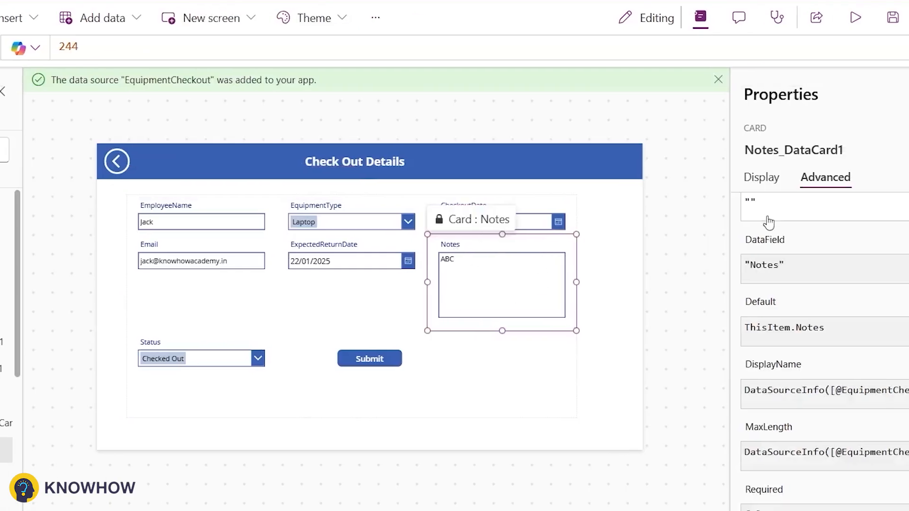
{"action": "left_click", "coordinate": [695, 216]}
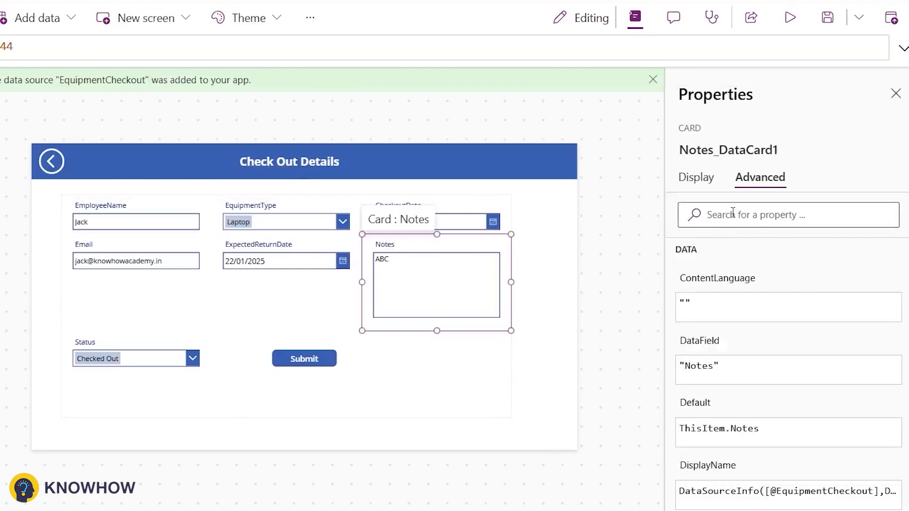
{"action": "left_click", "coordinate": [710, 214]}
{"action": "left_click", "coordinate": [828, 255]}
{"action": "double_click", "coordinate": [700, 286]}
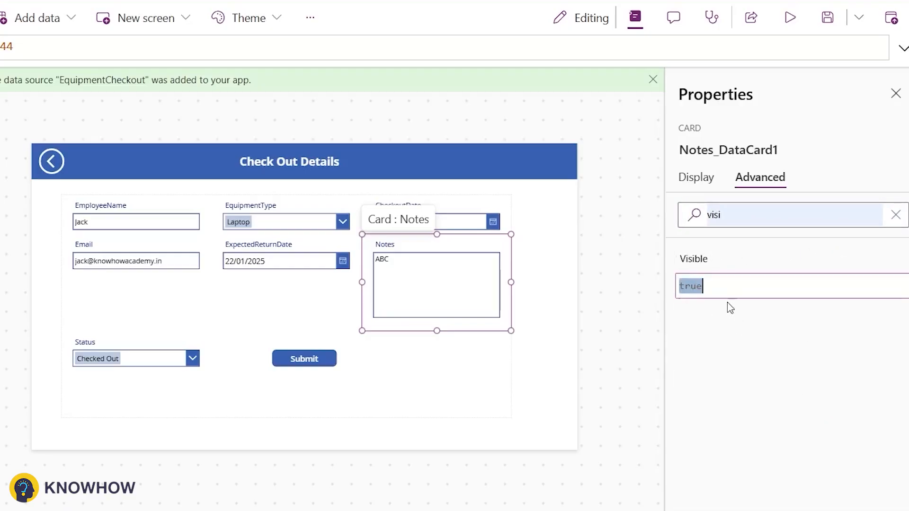
{"action": "type", "text": "varform"}
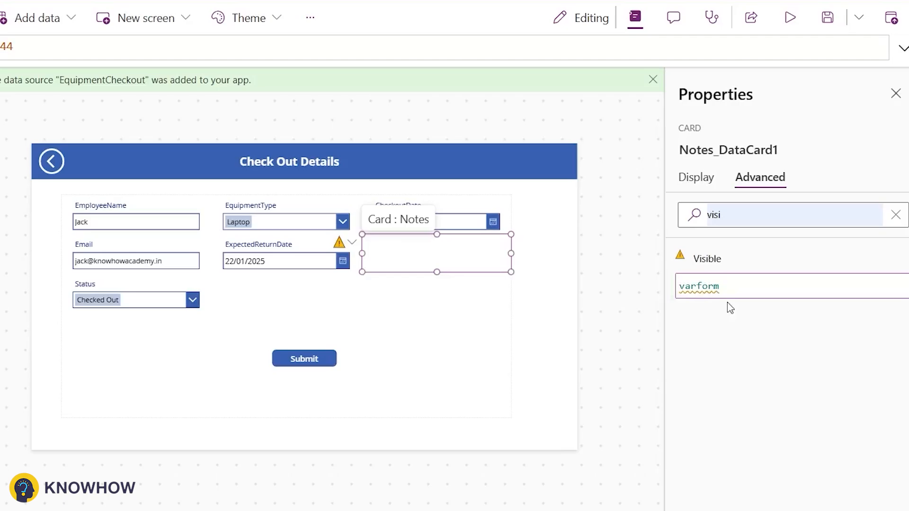
{"action": "type", "text": "=\"Edit\""}
Unlock the form's Status card and set its Visible property to varform="Edit"
{"action": "left_click", "coordinate": [127, 312]}
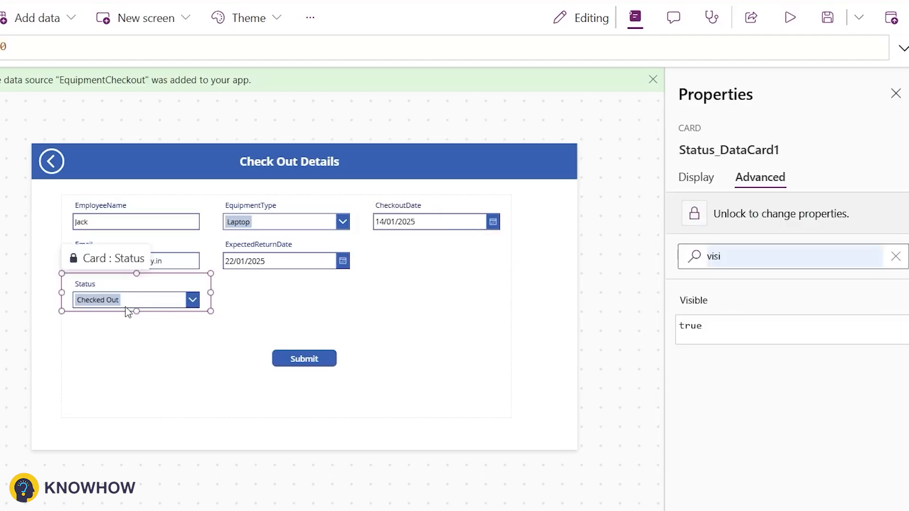
{"action": "left_click", "coordinate": [694, 214]}
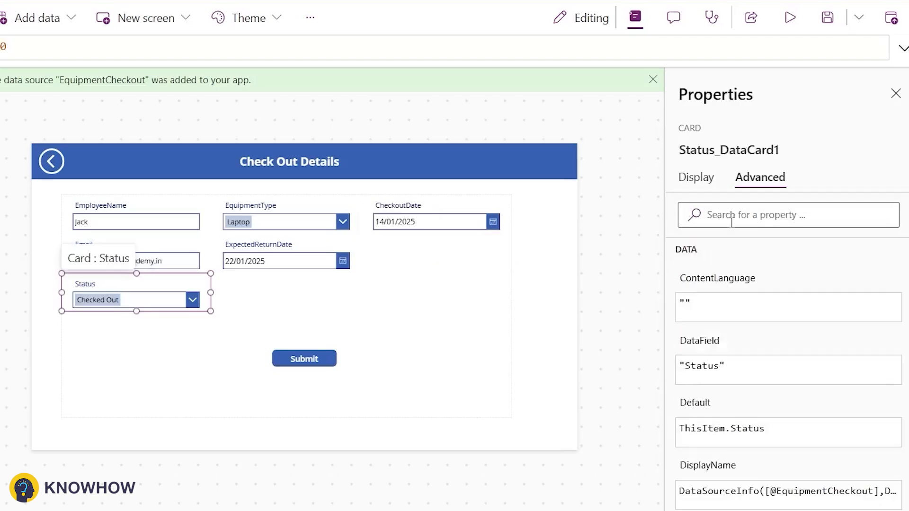
{"action": "type", "text": "visi"}
{"action": "left_click", "coordinate": [692, 288]}
{"action": "type", "text": "varform"}
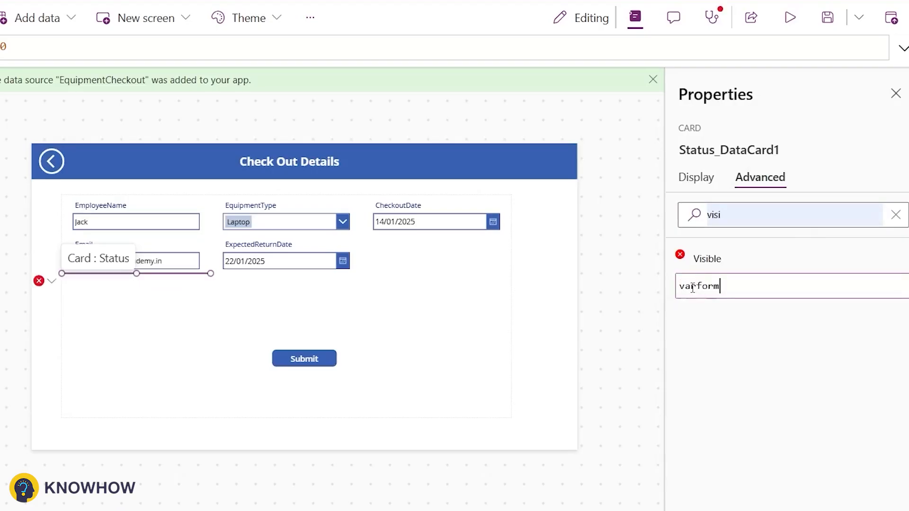
{"action": "type", "text": "=\"Ed\""}
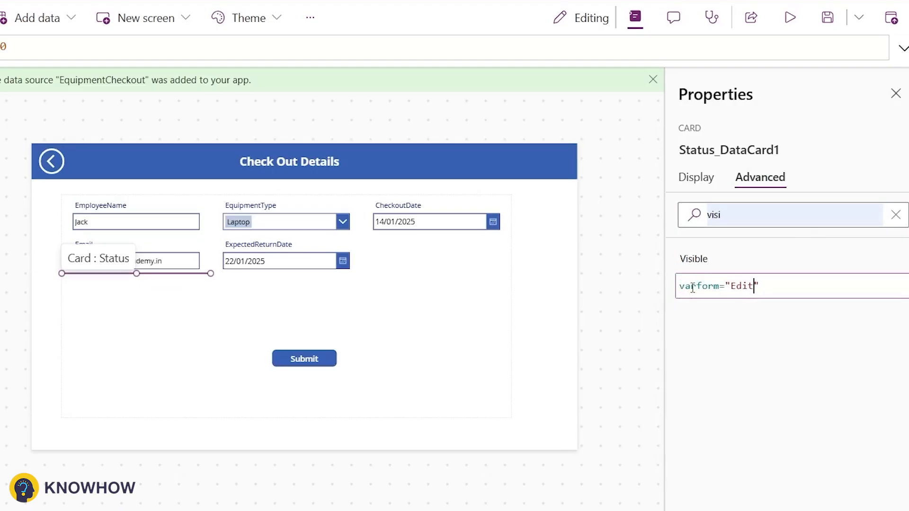
Copy the Status card's Visible formula to the unlocked ExpectedReturnDate card and change it to varform="New"
{"action": "left_click", "coordinate": [769, 223]}
{"action": "left_click", "coordinate": [735, 286]}
{"action": "key", "text": "ctrl+c"}
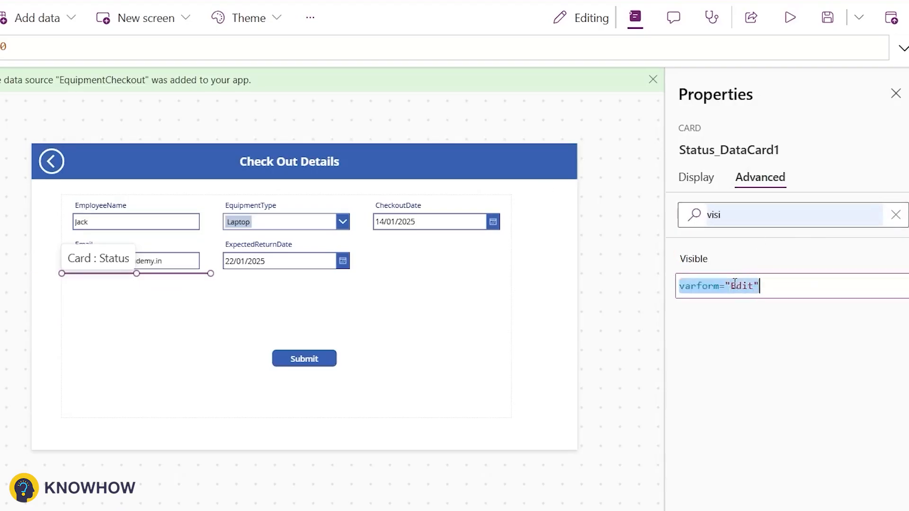
{"action": "left_click", "coordinate": [410, 229]}
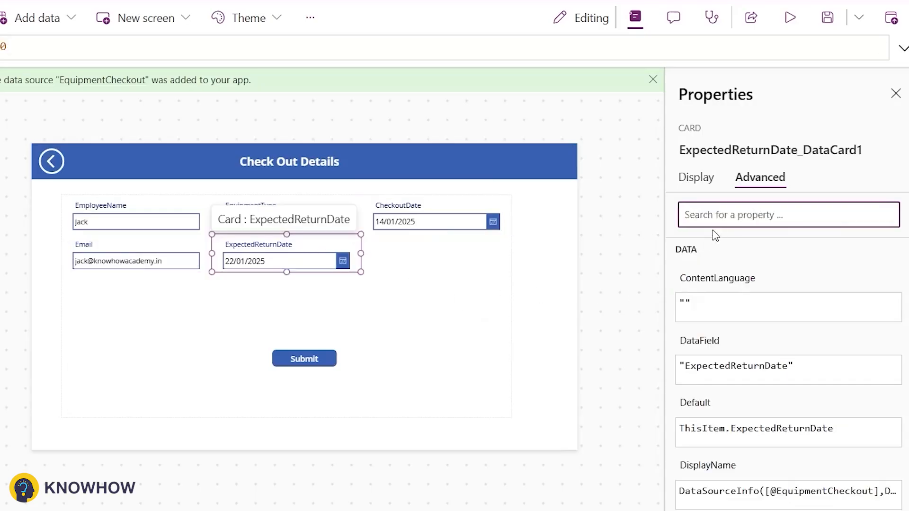
{"action": "type", "text": "vis"}
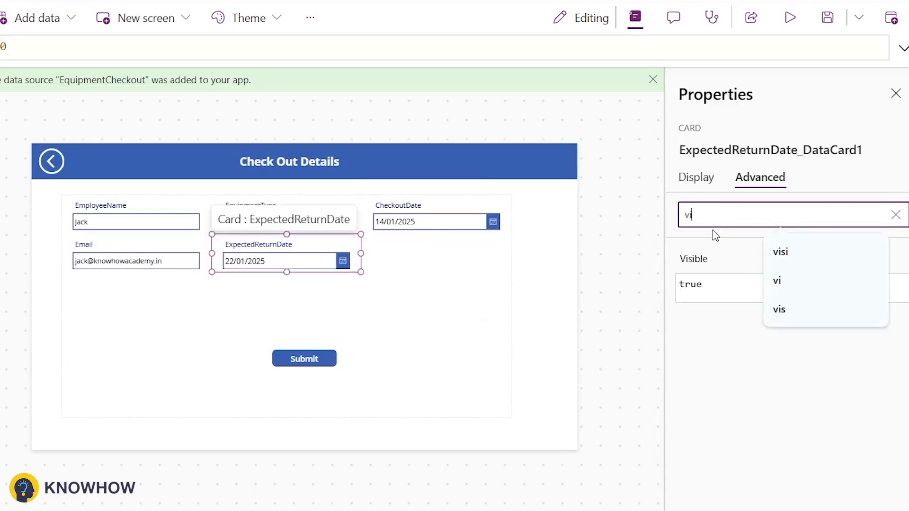
{"action": "left_click", "coordinate": [691, 286]}
{"action": "key", "text": "ctrl+a"}
{"action": "key", "text": "ctrl+v"}
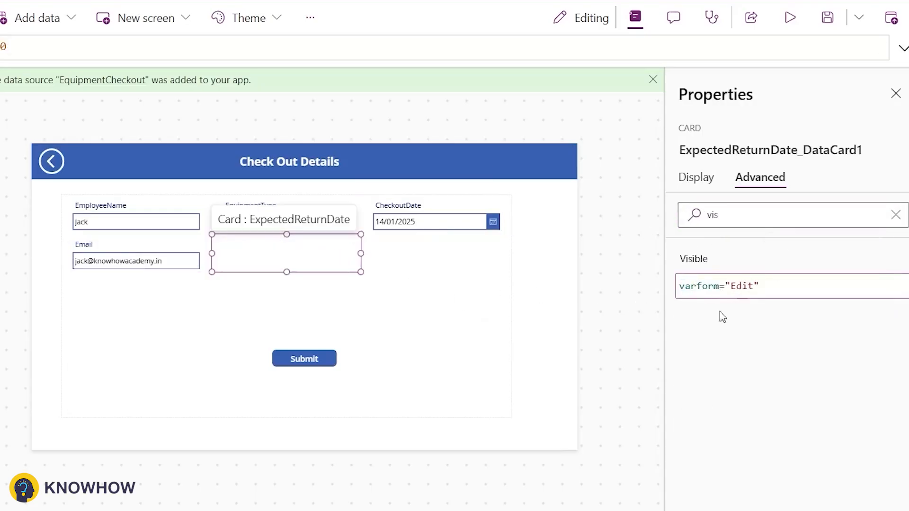
{"action": "double_click", "coordinate": [741, 286]}
{"action": "type", "text": "New"}
Copy the varform="New" formula into the Visible property of the unlocked Email card
{"action": "triple_click", "coordinate": [714, 288]}
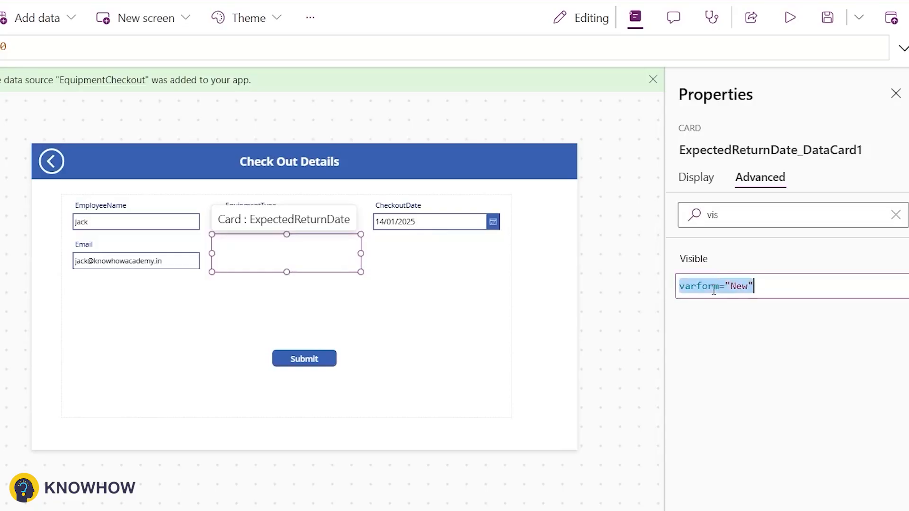
{"action": "key", "text": "ctrl+c"}
{"action": "left_click", "coordinate": [135, 247]}
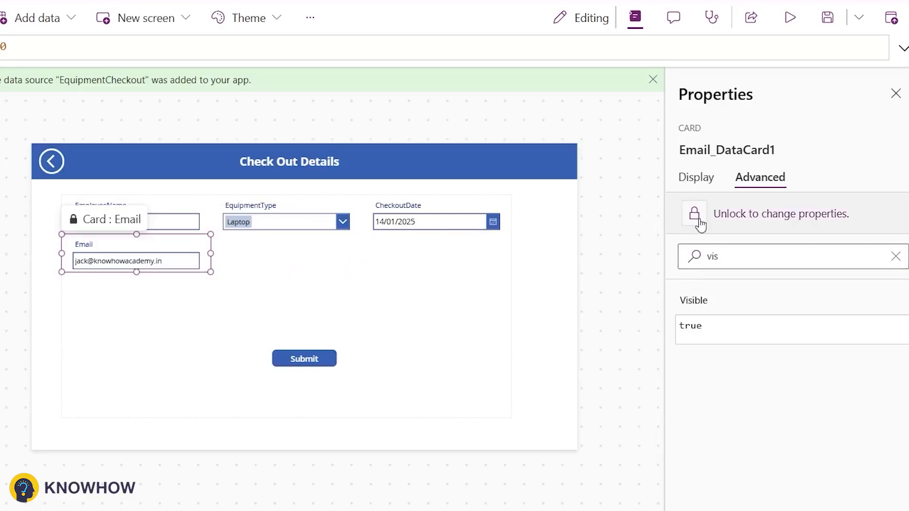
{"action": "left_click", "coordinate": [700, 222]}
{"action": "left_click", "coordinate": [701, 287]}
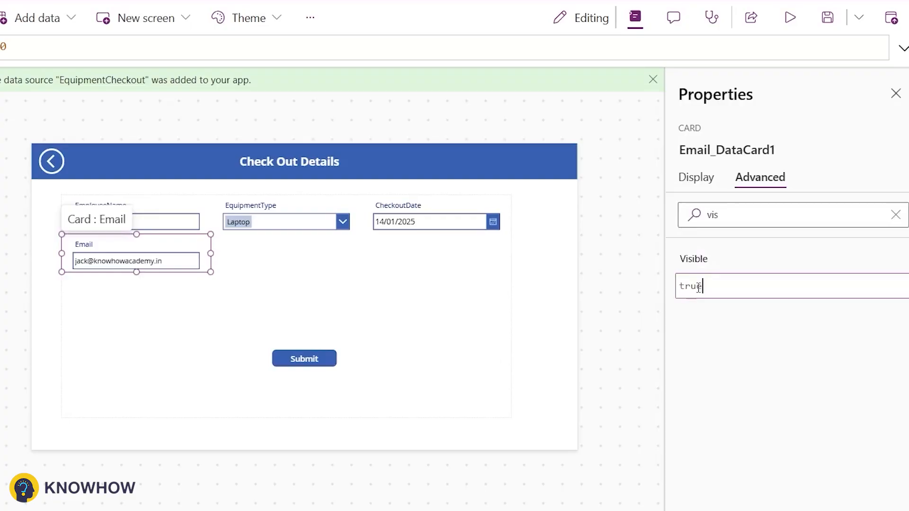
{"action": "key", "text": "ctrl+a"}
{"action": "key", "text": "ctrl+v"}
Preview the app, return to the dashboard and open the laptop checkout record's details
{"action": "left_click", "coordinate": [185, 216]}
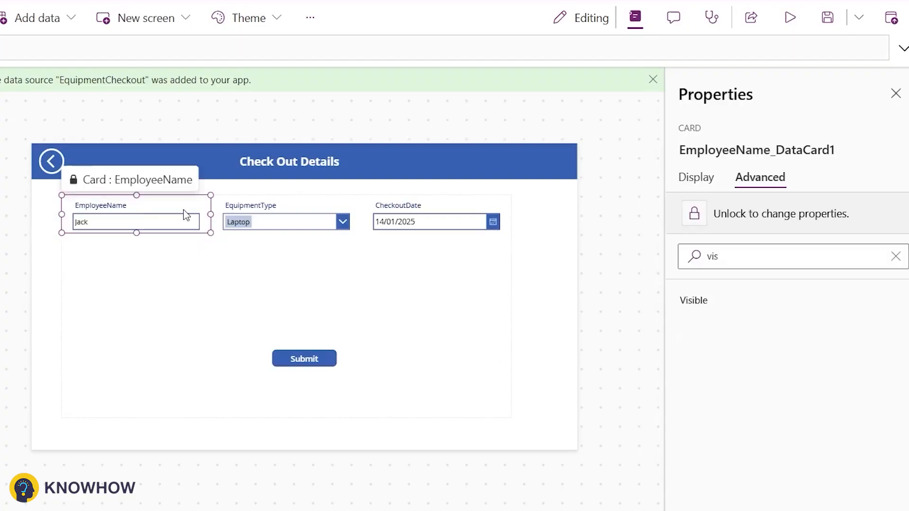
{"action": "left_click", "coordinate": [512, 258]}
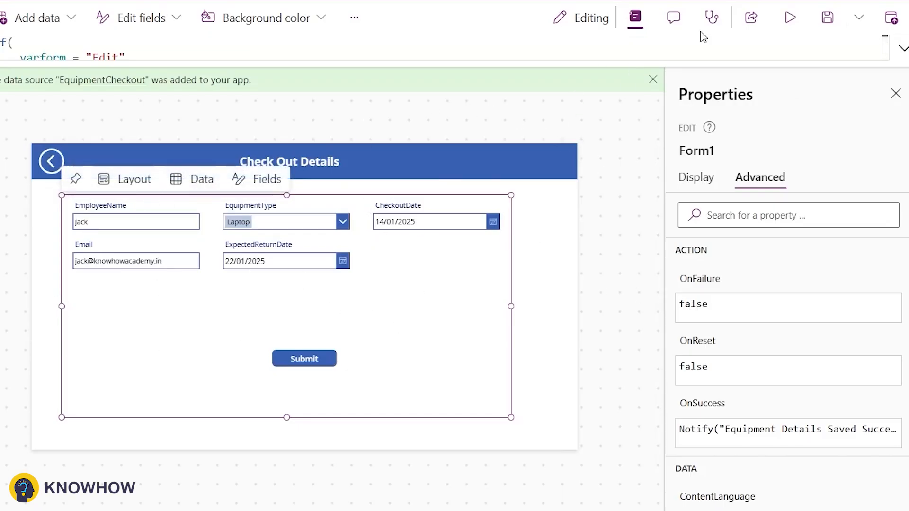
{"action": "left_click", "coordinate": [789, 19]}
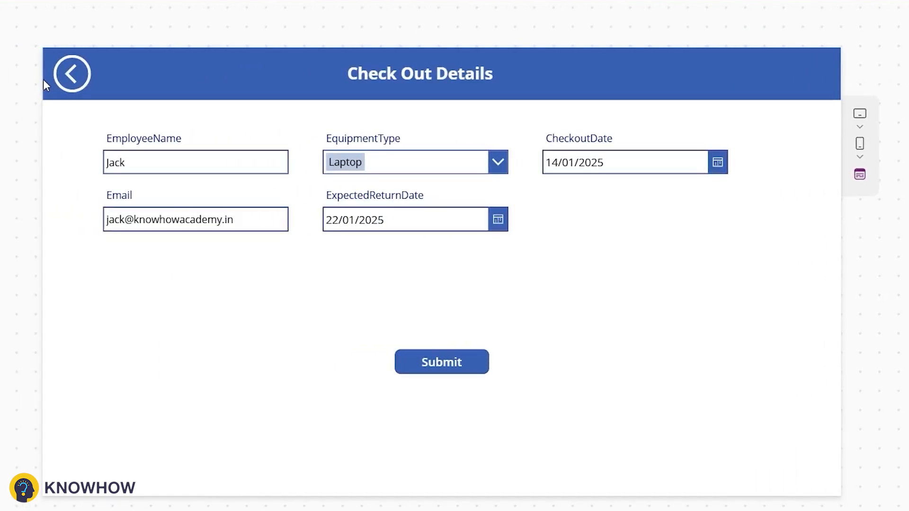
{"action": "left_click", "coordinate": [74, 80]}
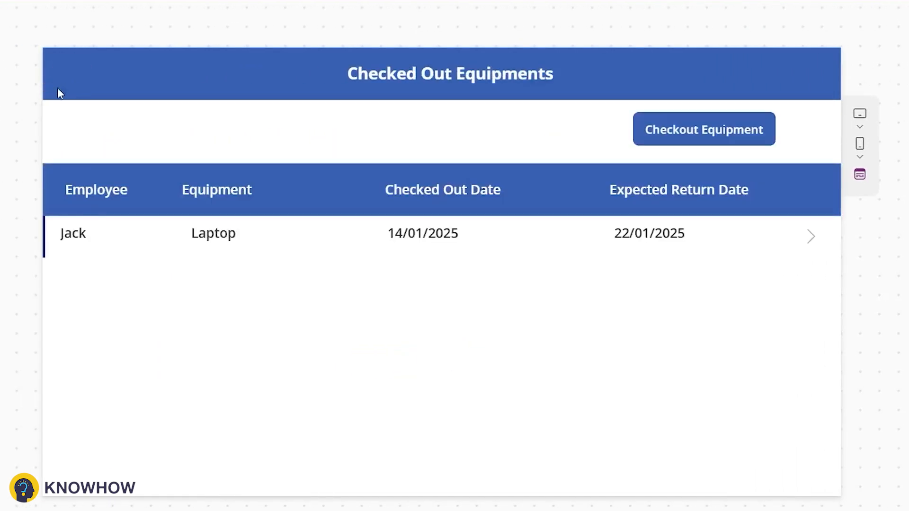
{"action": "left_click", "coordinate": [812, 238]}
Start a new equipment checkout, enter the employee's name and choose Projector as the EquipmentType
{"action": "left_click", "coordinate": [690, 140]}
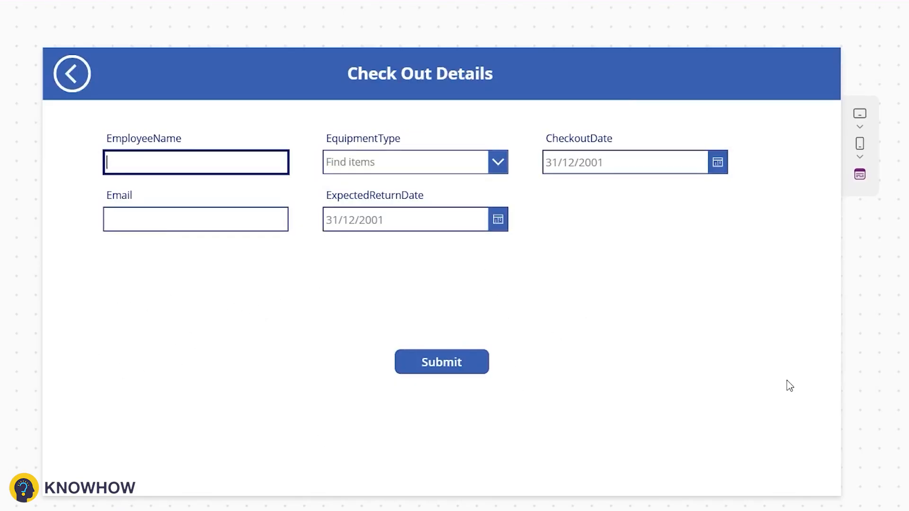
{"action": "type", "text": "Asif"}
{"action": "left_click", "coordinate": [405, 171]}
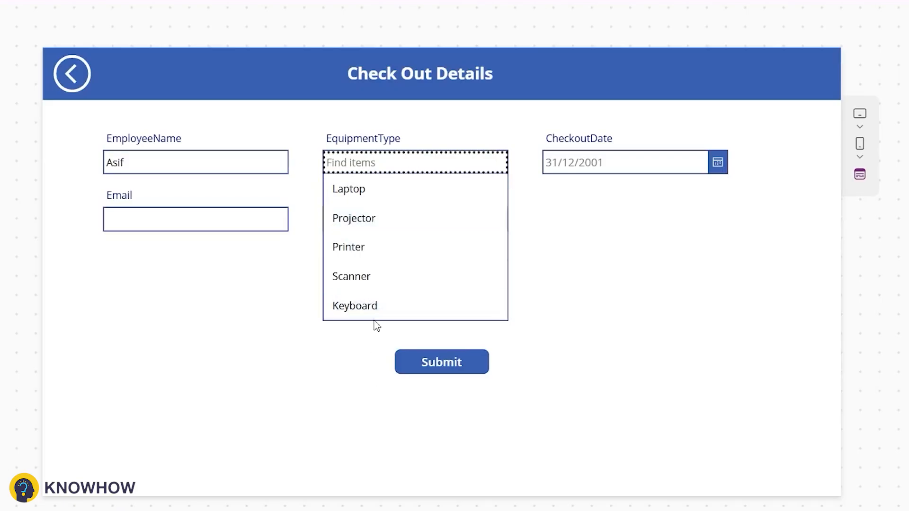
{"action": "left_click", "coordinate": [388, 220]}
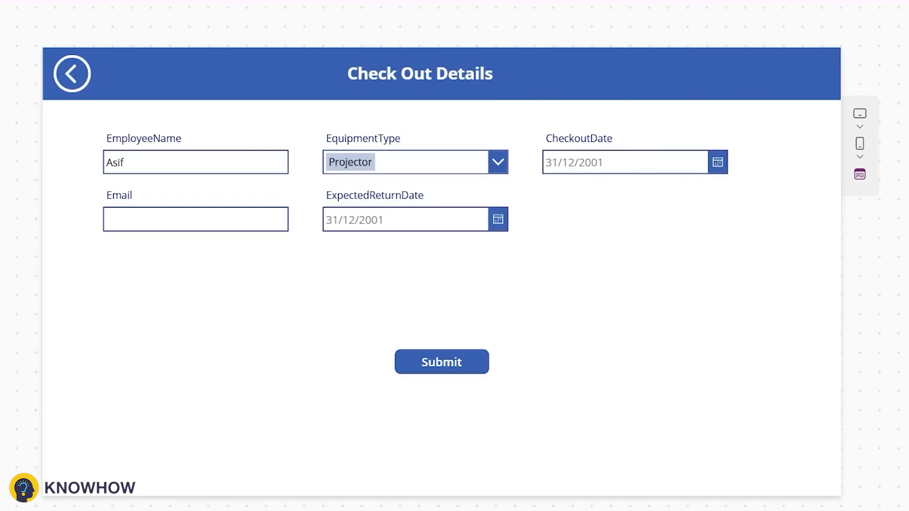
Leave the preview and set the CheckoutDate date picker's DefaultDate to If(varform="Edit",Parent.Default,Today())
{"action": "key", "text": "Escape"}
{"action": "left_click", "coordinate": [568, 223]}
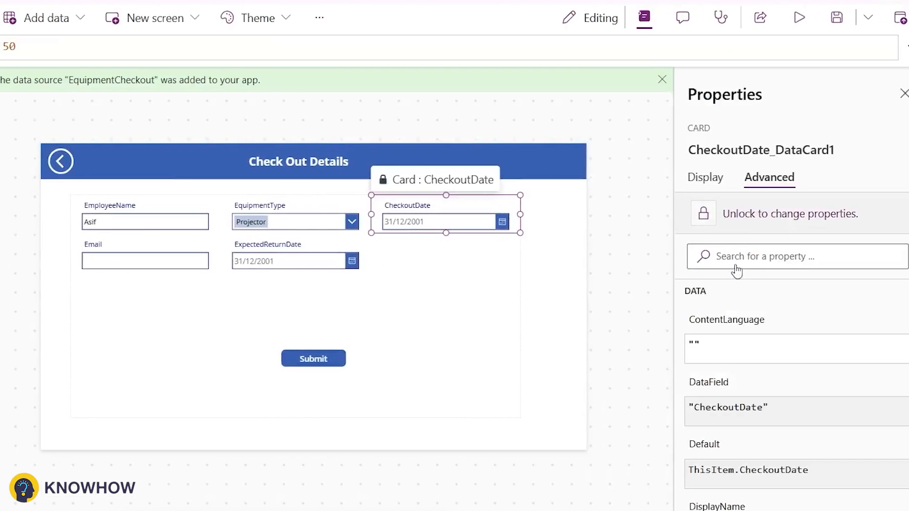
{"action": "scroll", "coordinate": [865, 301], "scroll_direction": "down", "scroll_amount": 10}
{"action": "scroll", "coordinate": [824, 322], "scroll_direction": "up", "scroll_amount": 5}
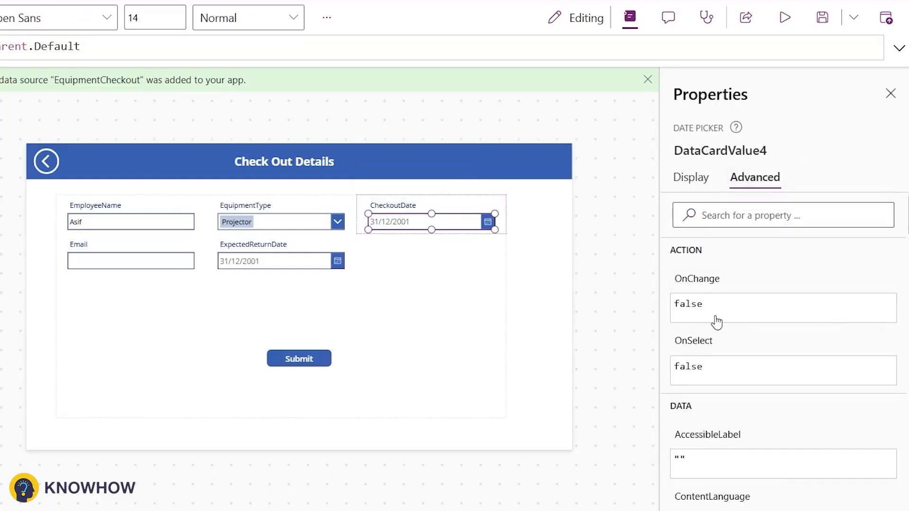
{"action": "scroll", "coordinate": [717, 322], "scroll_direction": "down", "scroll_amount": 5}
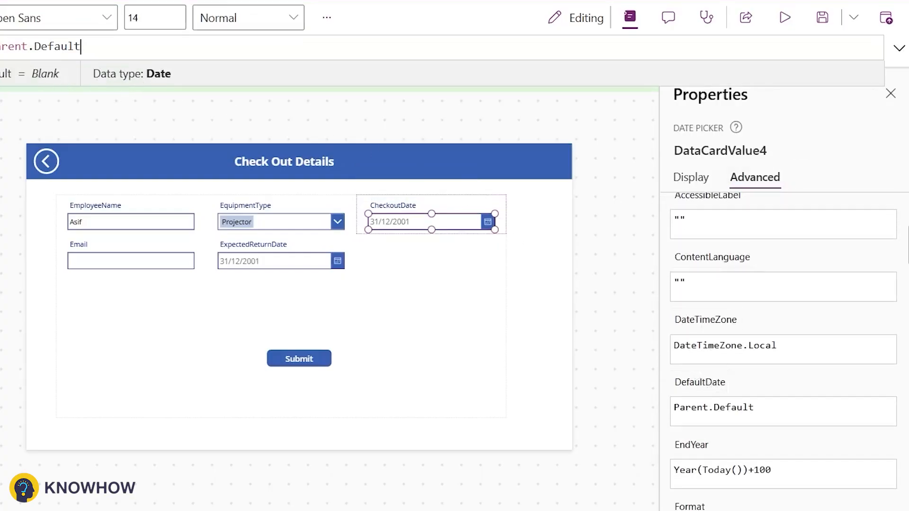
{"action": "left_click", "coordinate": [49, 47]}
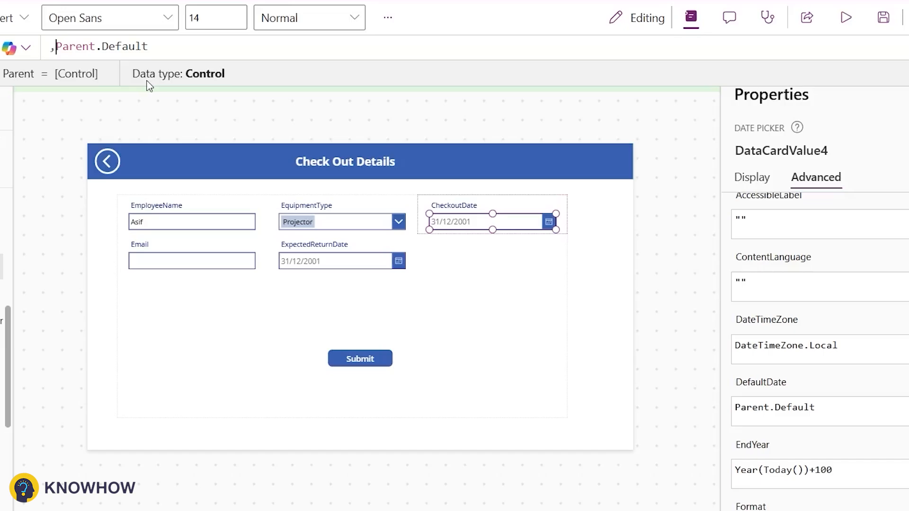
{"action": "type", "text": "If(,"}
{"action": "key", "text": "Left"}
{"action": "type", "text": "varform"}
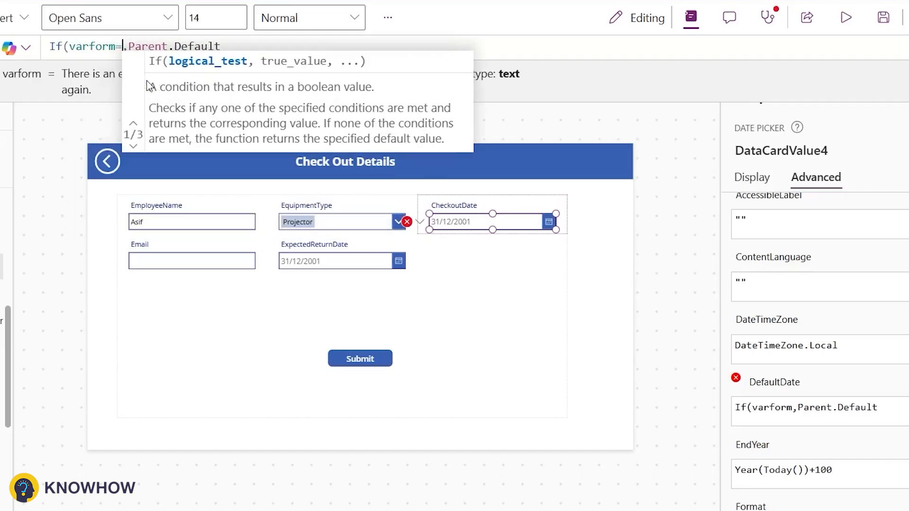
{"action": "type", "text": "=\"Edit"}
{"action": "key", "text": "End"}
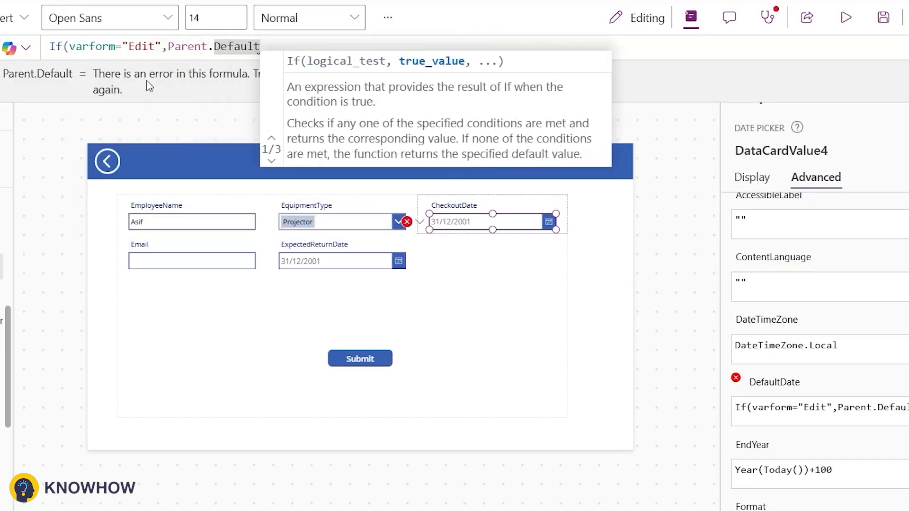
{"action": "type", "text": ",Today())"}
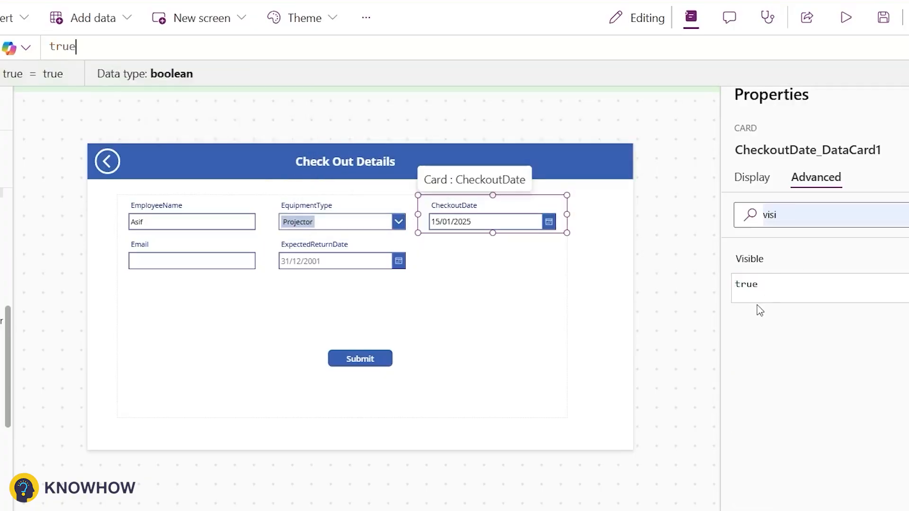
Hide the CheckoutDate card by setting its Visible property to false
{"action": "double_click", "coordinate": [767, 284]}
{"action": "type", "text": "false"}
{"action": "key", "text": "Return"}
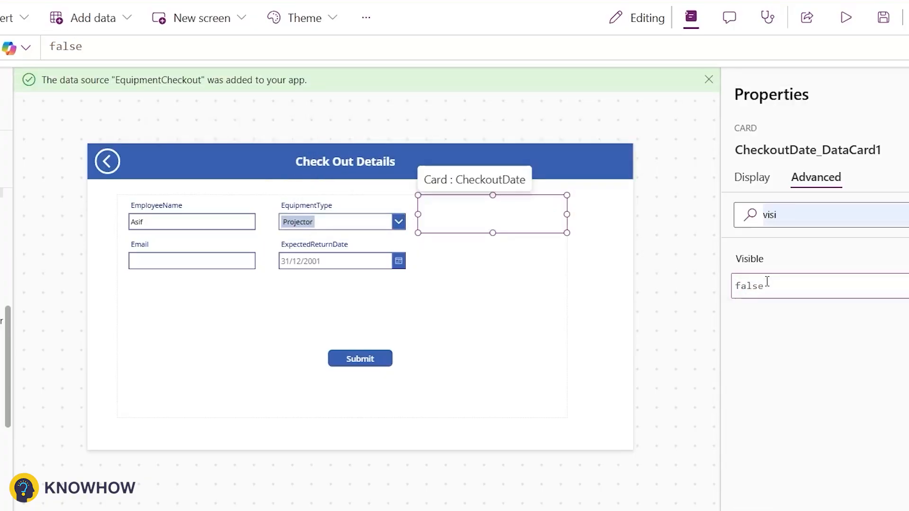
Preview the app, fill in the employee's email, set ExpectedReturnDate to 24/01/2025 and submit the projector checkout
{"action": "key", "text": "F5"}
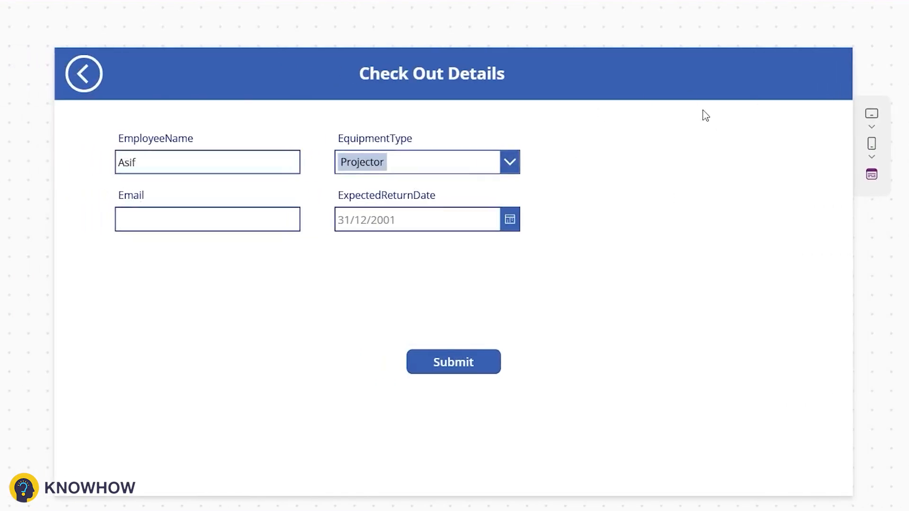
{"action": "left_click", "coordinate": [244, 222]}
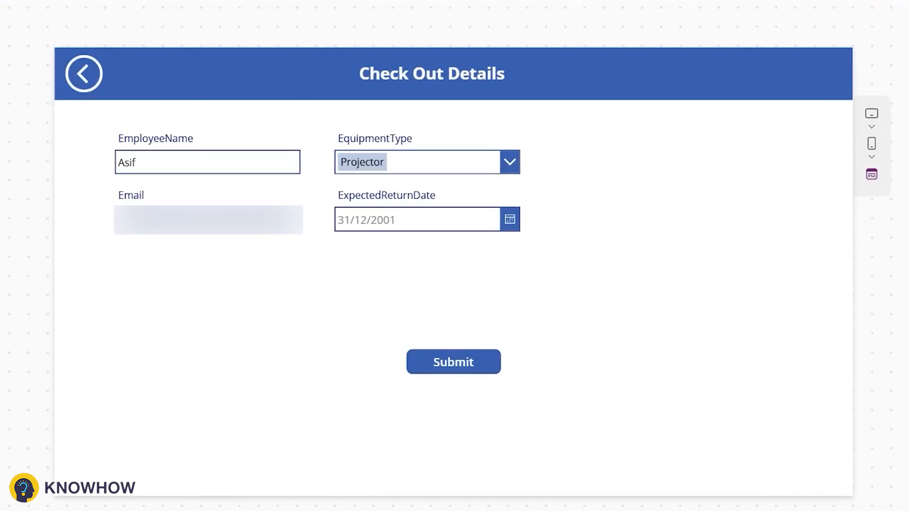
{"action": "left_click", "coordinate": [512, 222]}
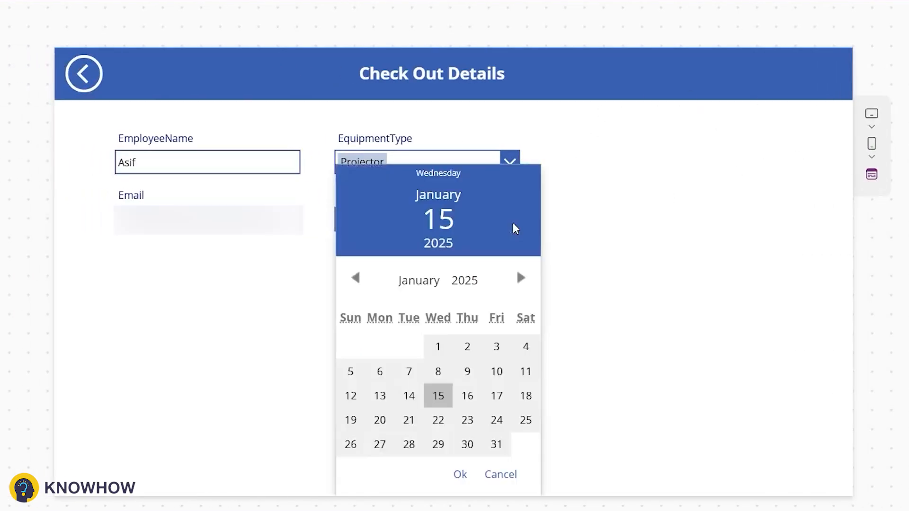
{"action": "left_click", "coordinate": [497, 420]}
{"action": "left_click", "coordinate": [460, 475]}
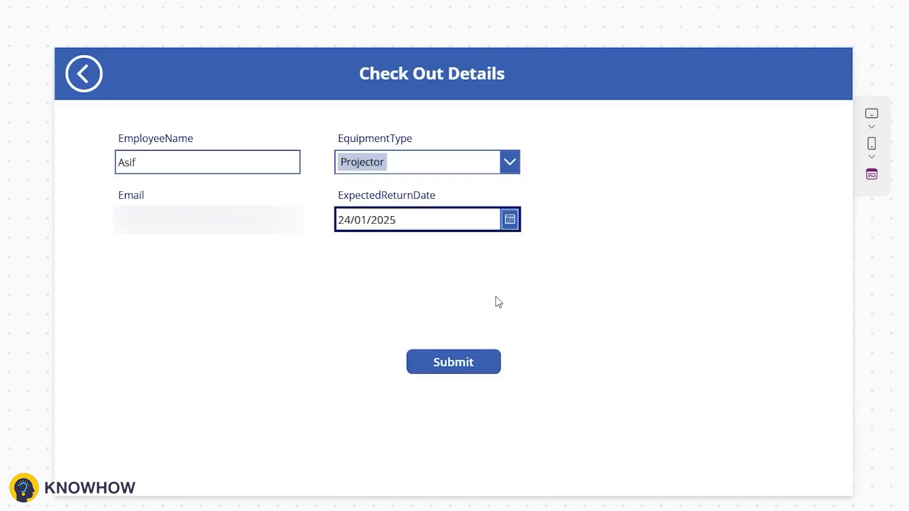
{"action": "left_click", "coordinate": [453, 363]}
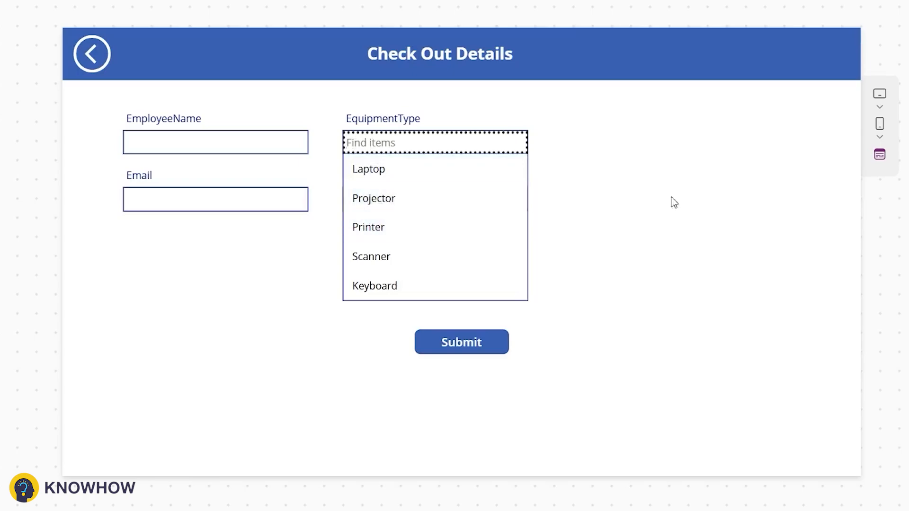
Check the dashboard's checkout list, and examine the EquipmentType choices in a new checkout form
{"action": "left_click", "coordinate": [112, 60]}
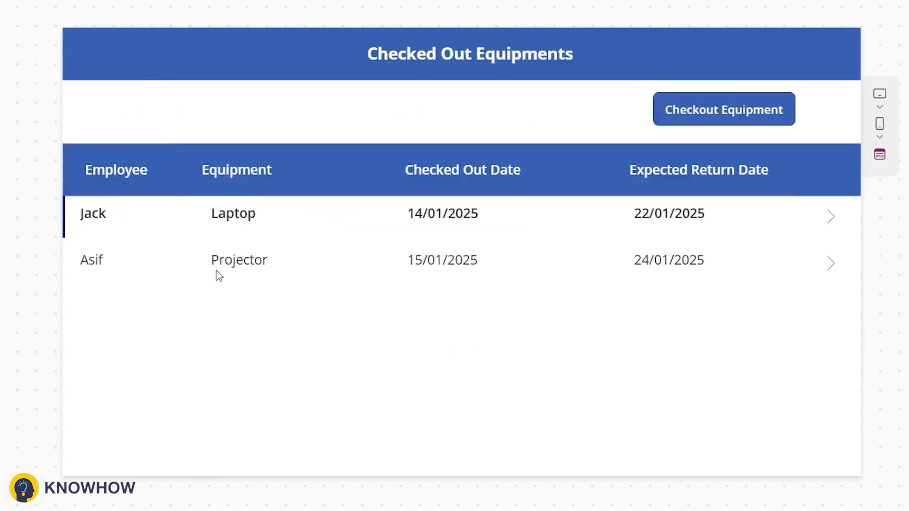
{"action": "left_click", "coordinate": [698, 122]}
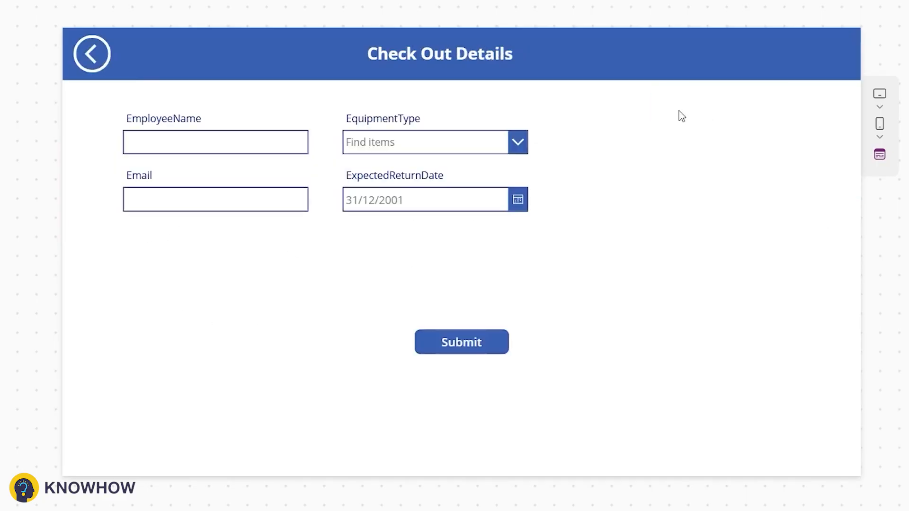
{"action": "left_click", "coordinate": [473, 142]}
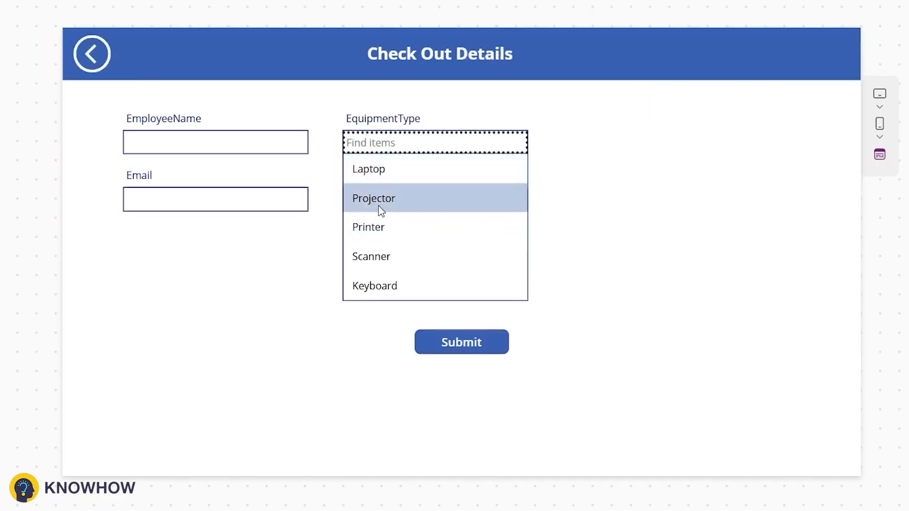
{"action": "left_click", "coordinate": [560, 115]}
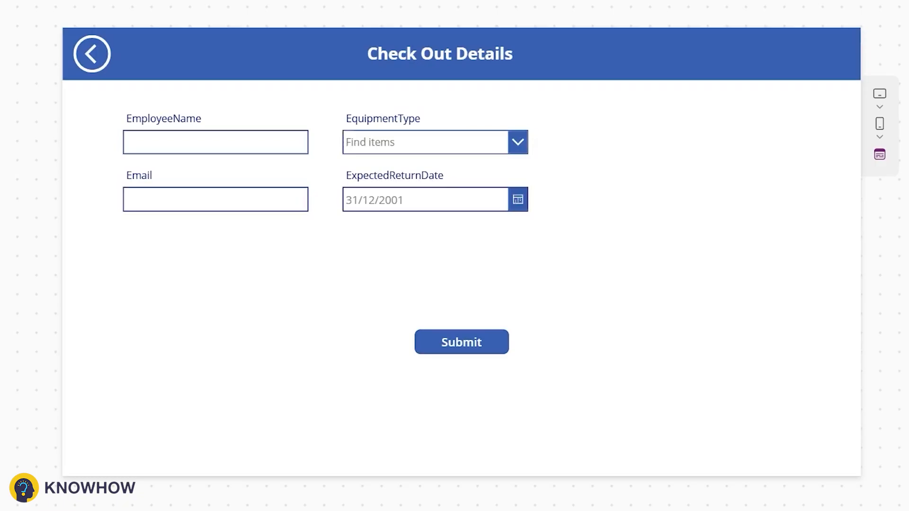
Leave the preview and copy the Items formula of the EquipmentType combo box in the CheckoutDetails form
{"action": "key", "text": "Escape"}
{"action": "left_click", "coordinate": [473, 204]}
{"action": "left_click", "coordinate": [473, 202]}
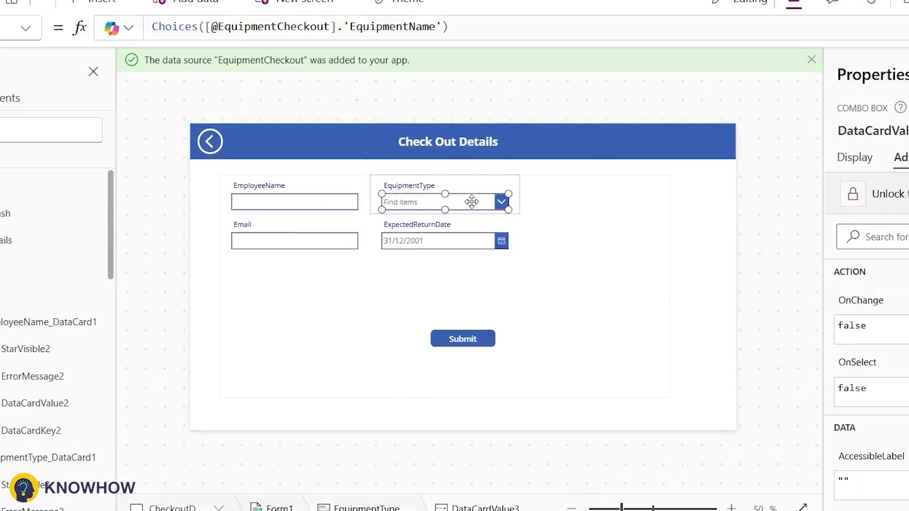
{"action": "triple_click", "coordinate": [222, 28]}
{"action": "key", "text": "ctrl+c"}
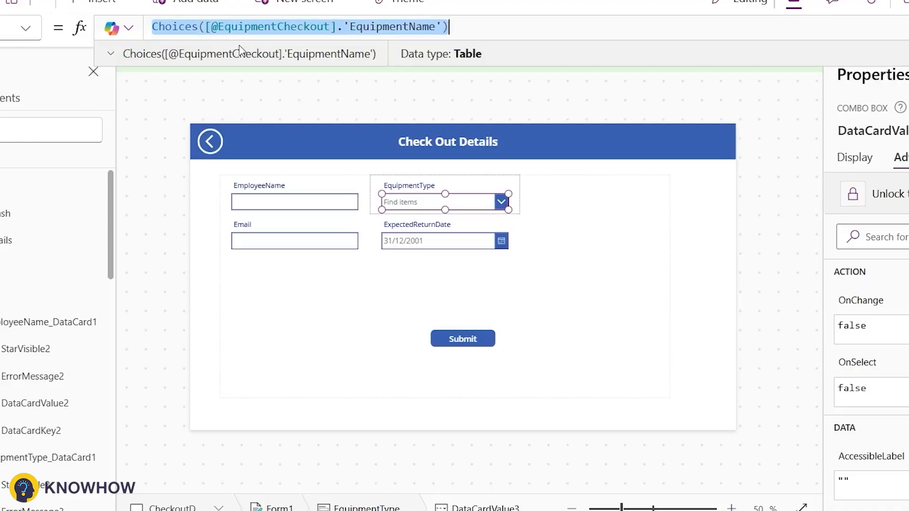
{"action": "left_click", "coordinate": [86, 188]}
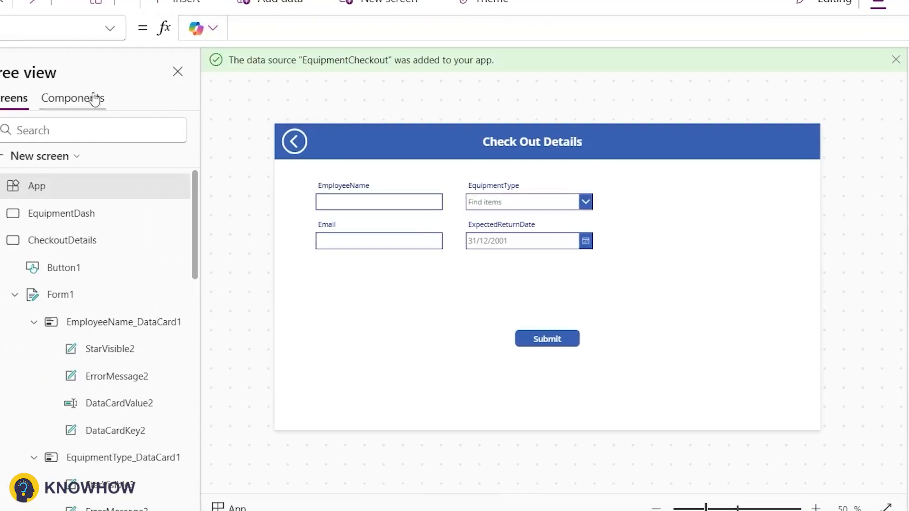
{"action": "left_click", "coordinate": [903, 28]}
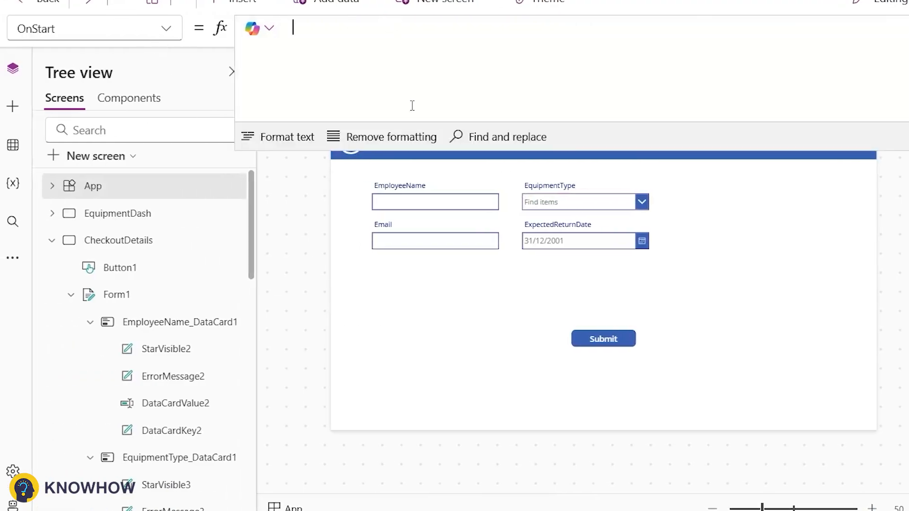
{"action": "type", "text": "Cle"}
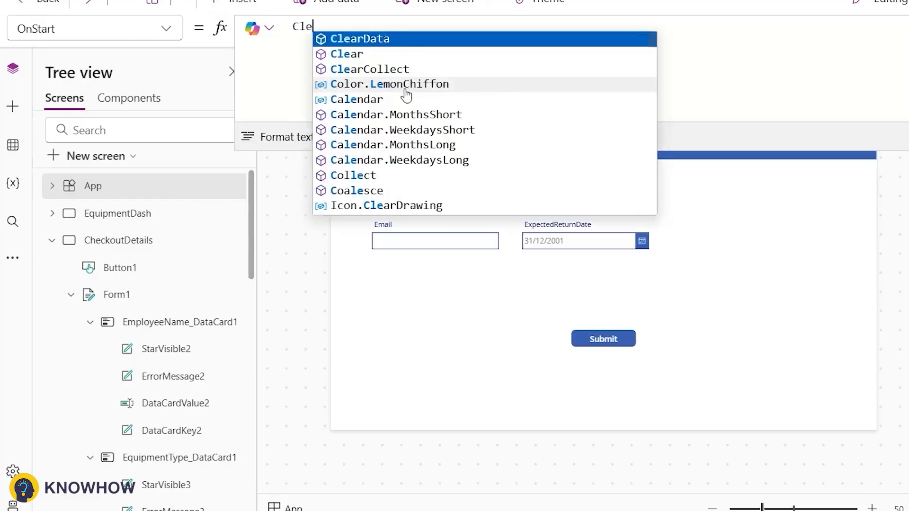
{"action": "type", "text": "arCollect("}
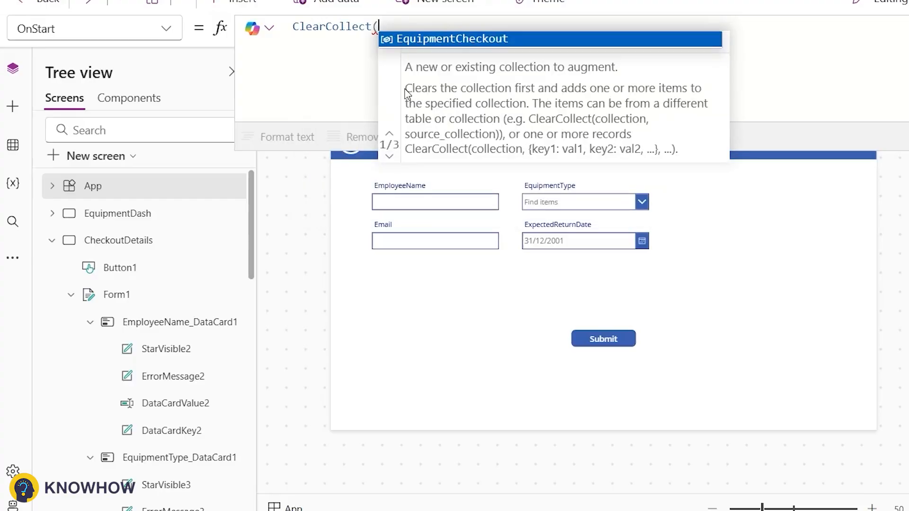
{"action": "type", "text": "eqplist,"}
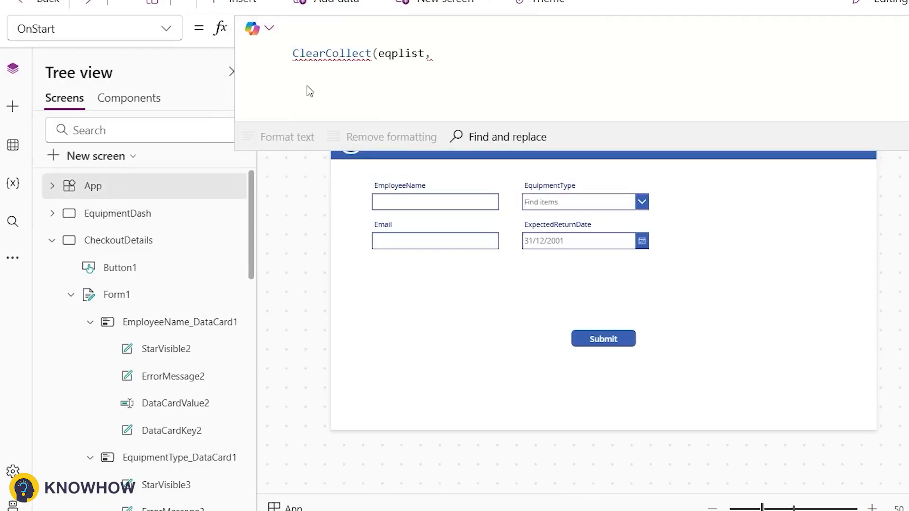
{"action": "key", "text": "ctrl+v"}
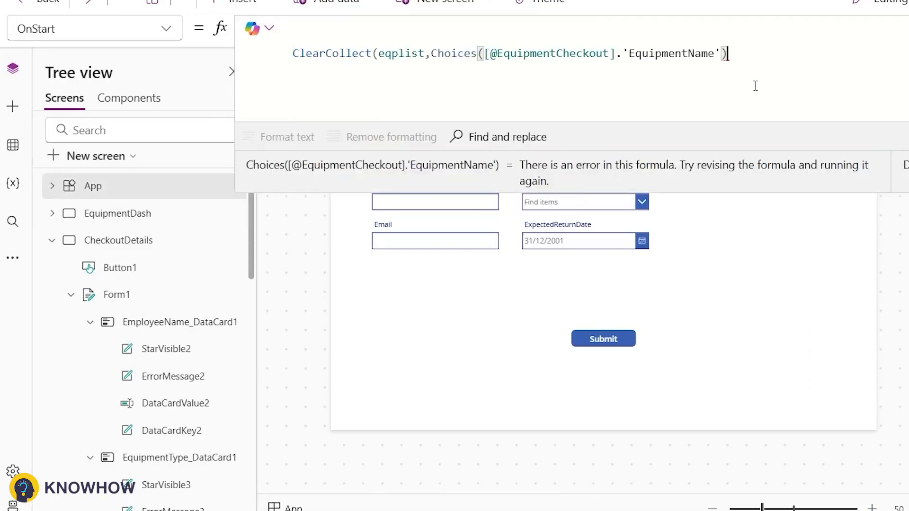
{"action": "type", "text": ")"}
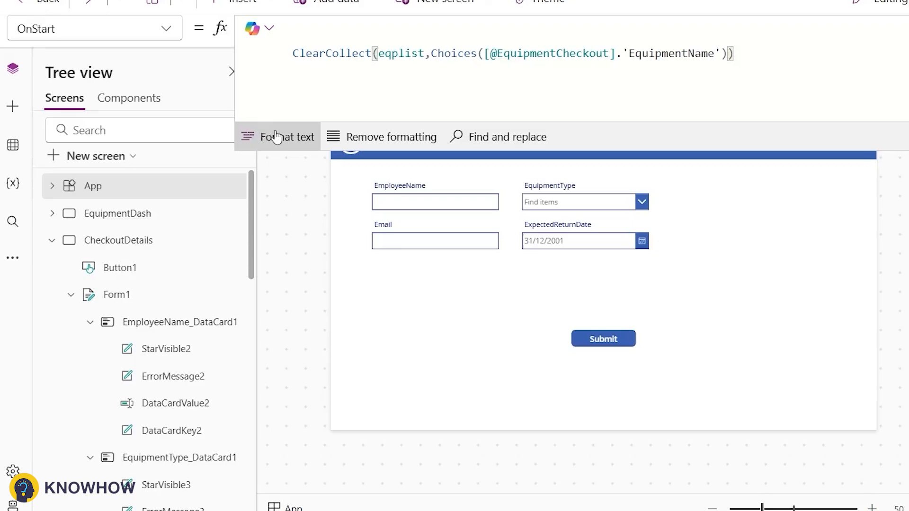
{"action": "left_click", "coordinate": [256, 136]}
Run the App's OnStart so the eqplist collection is filled
{"action": "right_click", "coordinate": [236, 189]}
{"action": "left_click", "coordinate": [293, 291]}
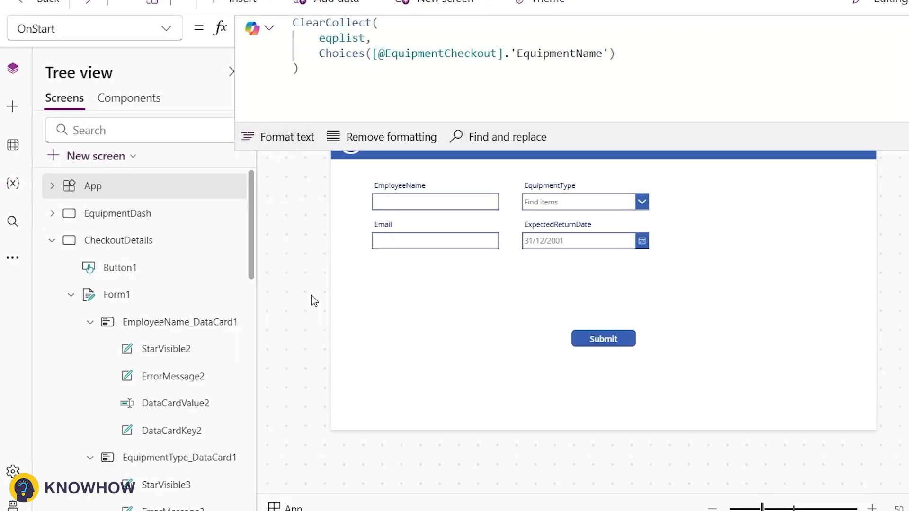
{"action": "left_click", "coordinate": [352, 23]}
{"action": "double_click", "coordinate": [342, 37]}
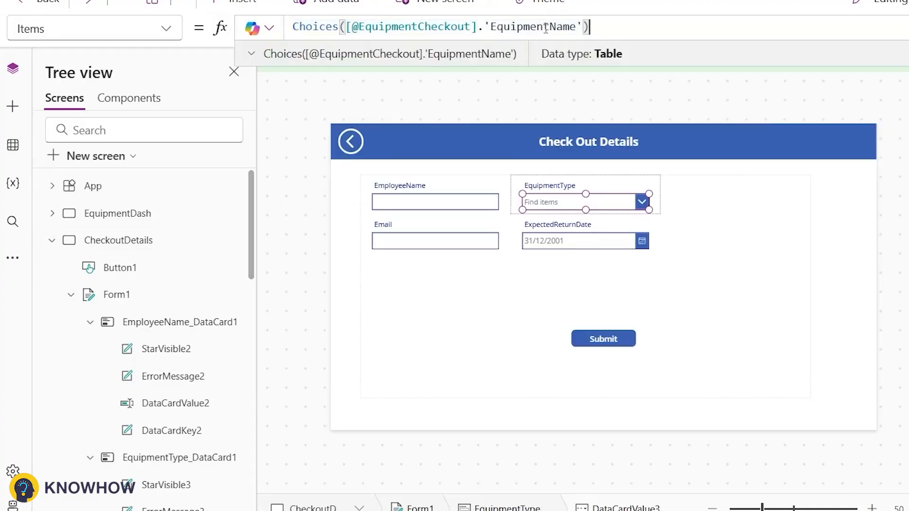
Replace the EquipmentType combo box's Items formula with the opening Filter(eqplist,IsBlank(LookUp(
{"action": "key", "text": "ctrl+a"}
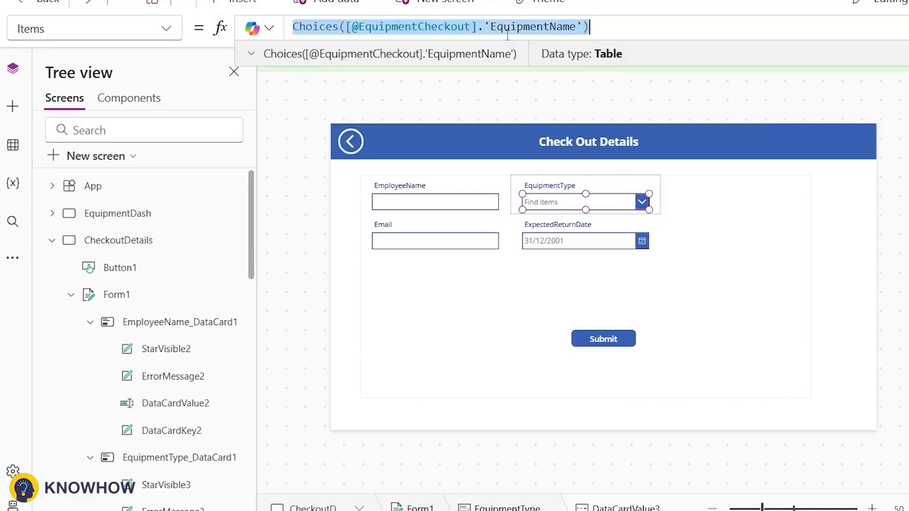
{"action": "type", "text": "Filter("}
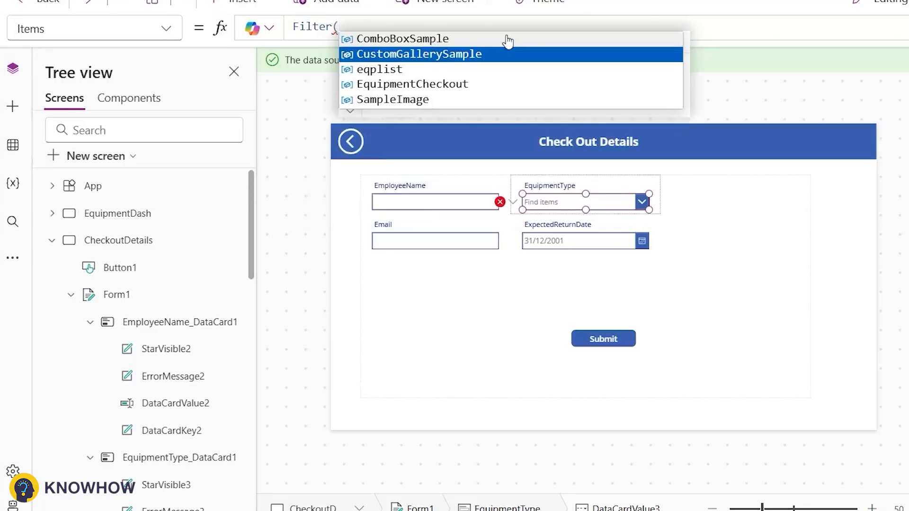
{"action": "key", "text": "Down"}
{"action": "key", "text": "Down"}
{"action": "key", "text": "Up"}
{"action": "key", "text": "Tab"}
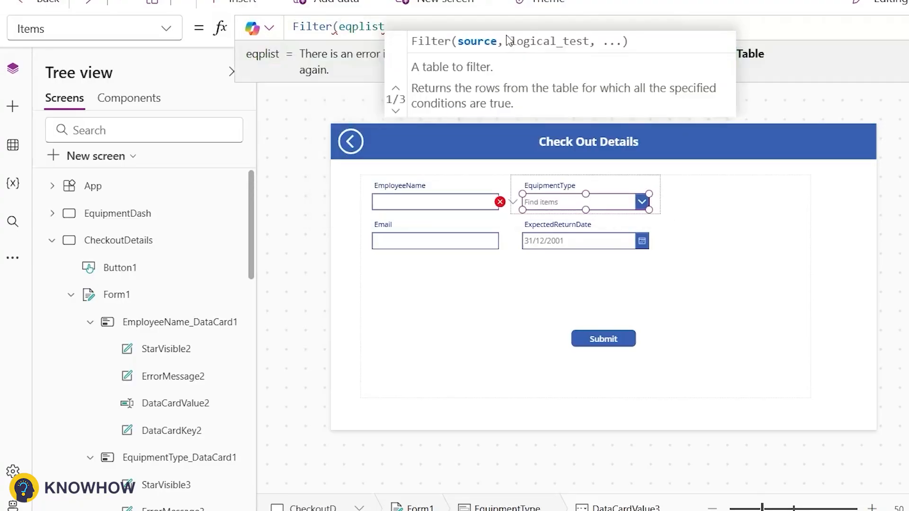
{"action": "type", "text": ",IsBlank(L"}
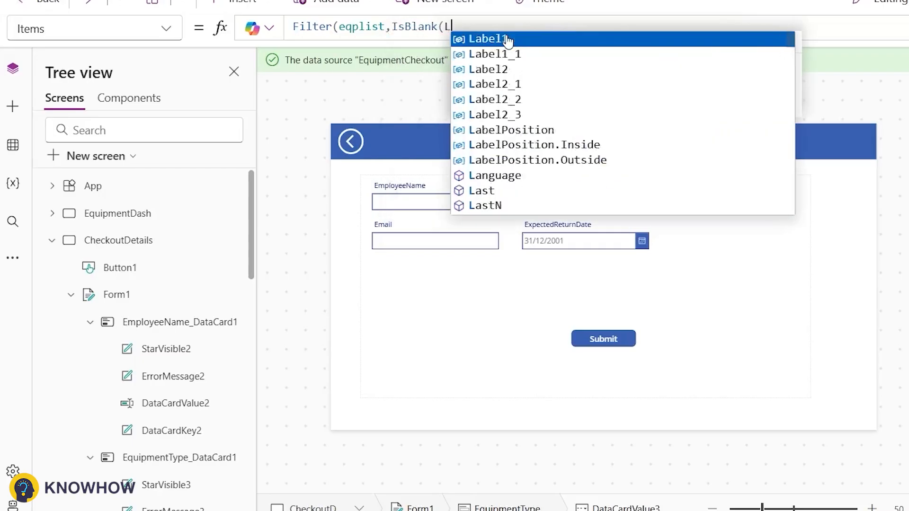
{"action": "type", "text": "ookUp("}
{"action": "key", "text": "Down"}
{"action": "key", "text": "Down"}
{"action": "key", "text": "Up"}
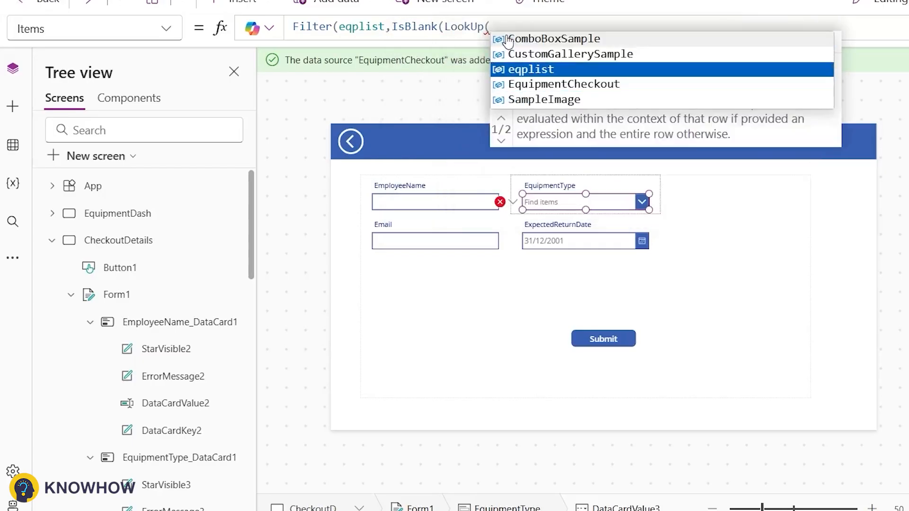
{"action": "key", "text": "Tab"}
{"action": "type", "text": ",Eq"}
{"action": "key", "text": "BackSpace"}
{"action": "key", "text": "BackSpace"}
{"action": "key", "text": "BackSpace"}
{"action": "key", "text": "BackSpace"}
{"action": "key", "text": "BackSpace"}
{"action": "key", "text": "BackSpace"}
{"action": "key", "text": "BackSpace"}
{"action": "key", "text": "BackSpace"}
{"action": "key", "text": "BackSpace"}
{"action": "key", "text": "BackSpace"}
Complete the Items formula's LookUp with EquipmentCheckout,EquipmentType.Value=Value, close all the parentheses and format the formula
{"action": "type", "text": "Eq"}
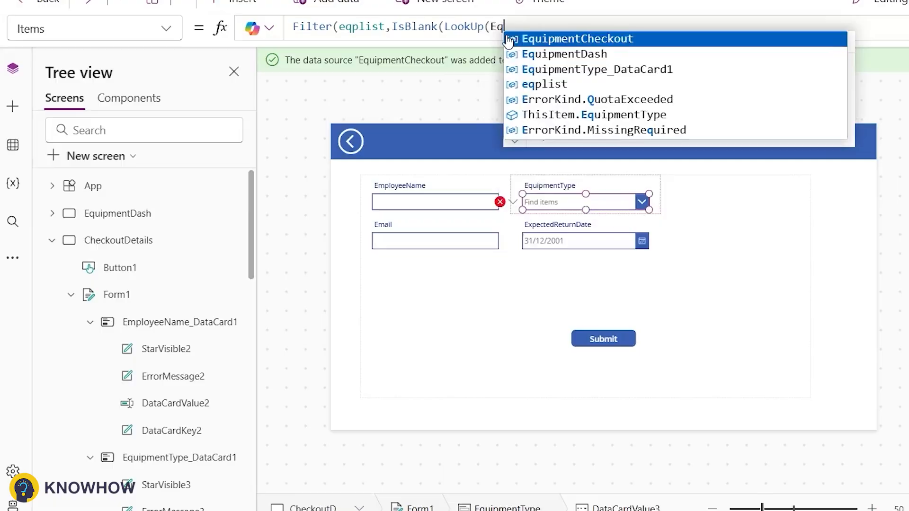
{"action": "left_click", "coordinate": [509, 41]}
{"action": "type", "text": ","}
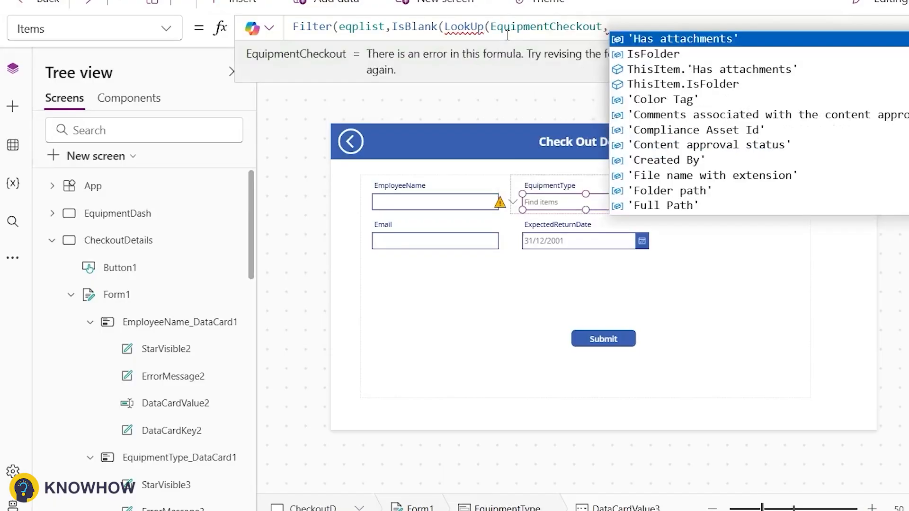
{"action": "type", "text": "Eq"}
{"action": "key", "text": "Down"}
{"action": "key", "text": "Down"}
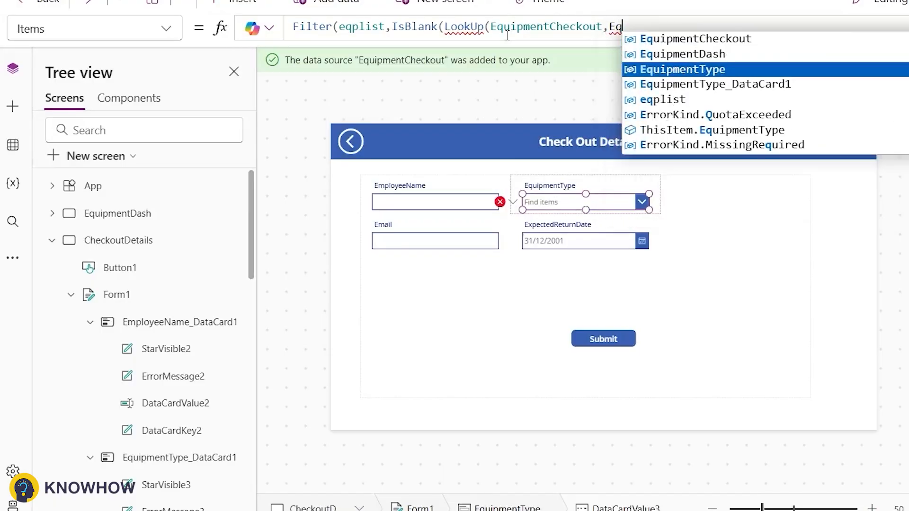
{"action": "key", "text": "Tab"}
{"action": "type", "text": "."}
{"action": "key", "text": "Tab"}
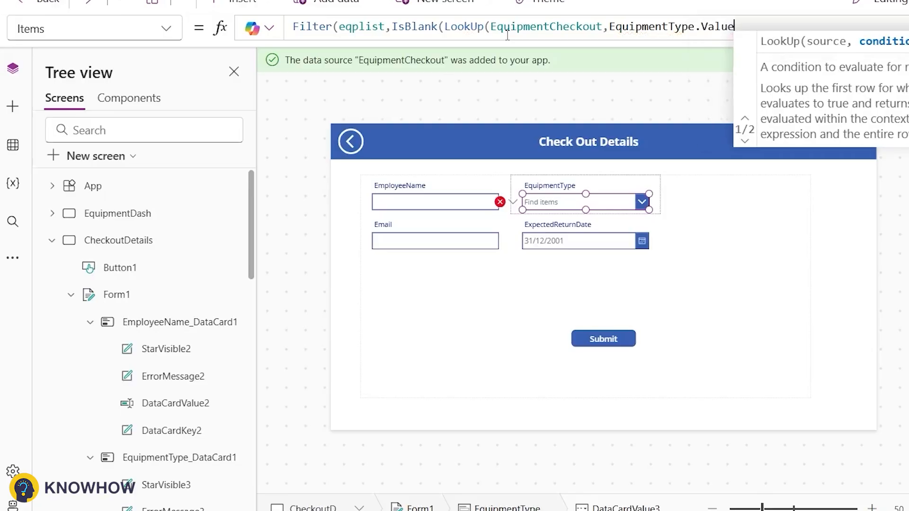
{"action": "type", "text": "=Value"}
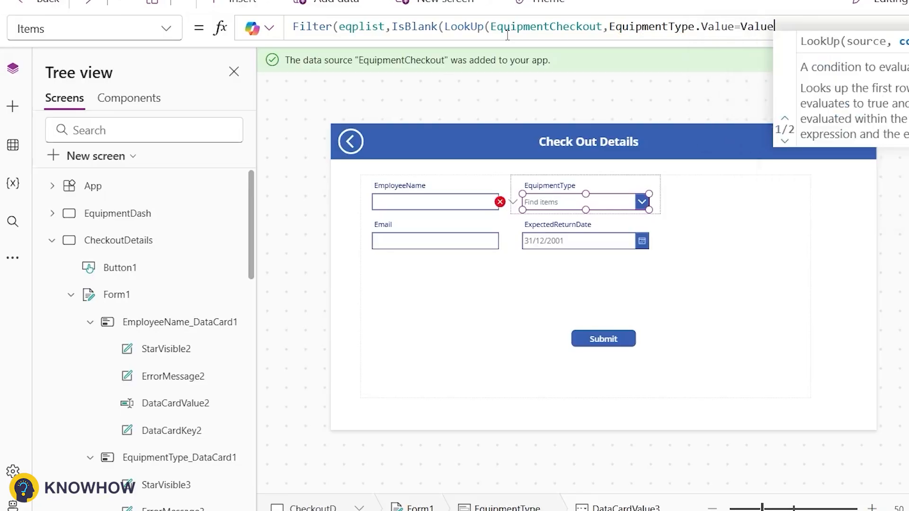
{"action": "type", "text": "))"}
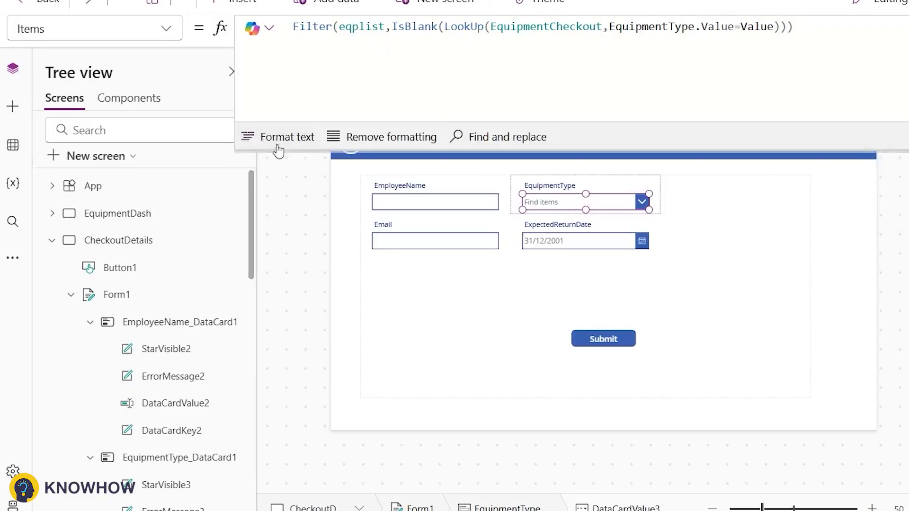
{"action": "left_click", "coordinate": [276, 145]}
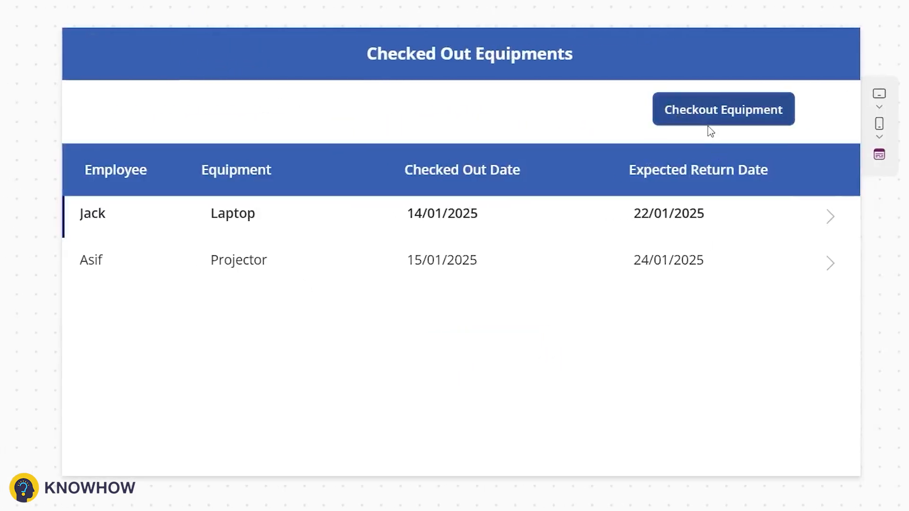
Start a new checkout in the app preview and check the available EquipmentType choices
{"action": "left_click", "coordinate": [710, 110]}
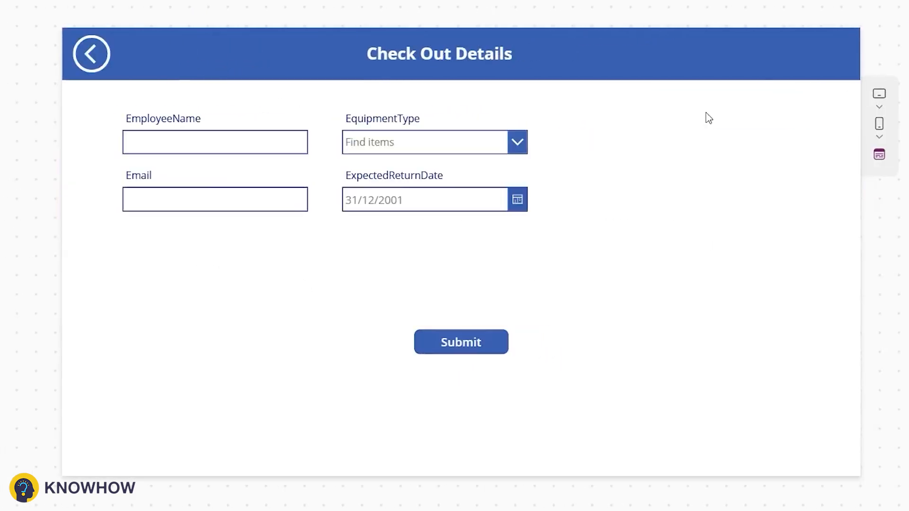
{"action": "left_click", "coordinate": [229, 137]}
{"action": "left_click", "coordinate": [412, 142]}
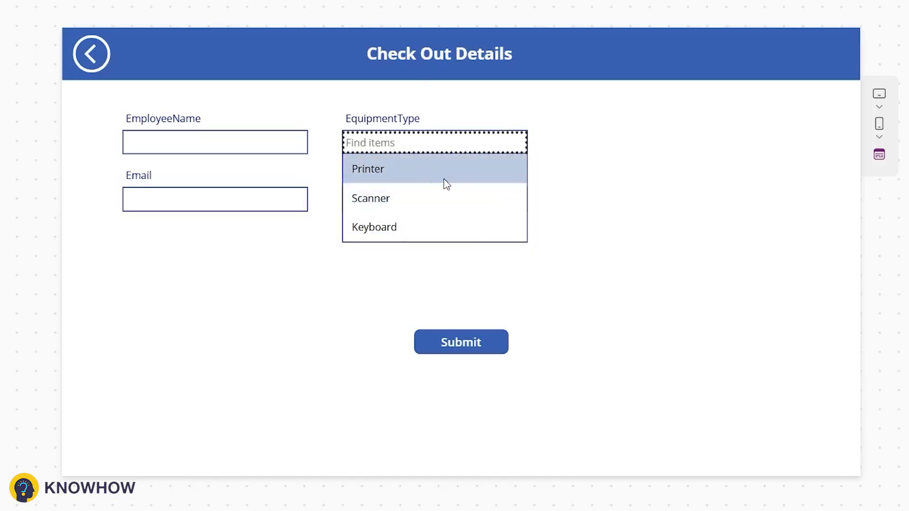
Fill in the employee's name and email, choose Printer as EquipmentType, set ExpectedReturnDate to 16/01/2025 and submit the checkout
{"action": "left_click", "coordinate": [206, 149]}
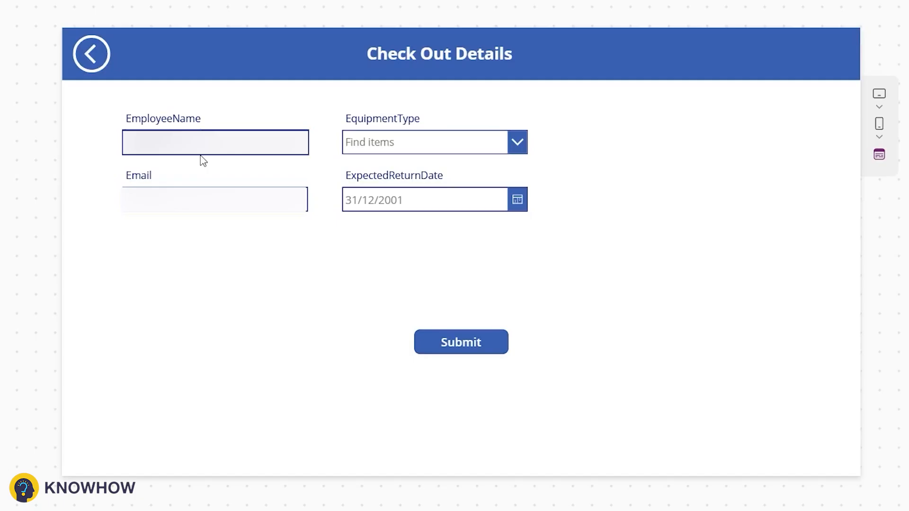
{"action": "left_click", "coordinate": [429, 143]}
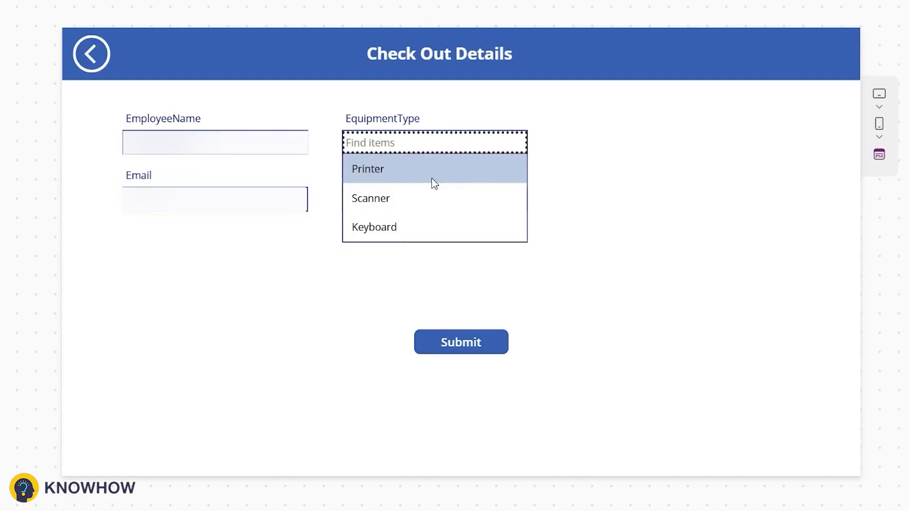
{"action": "left_click", "coordinate": [434, 183]}
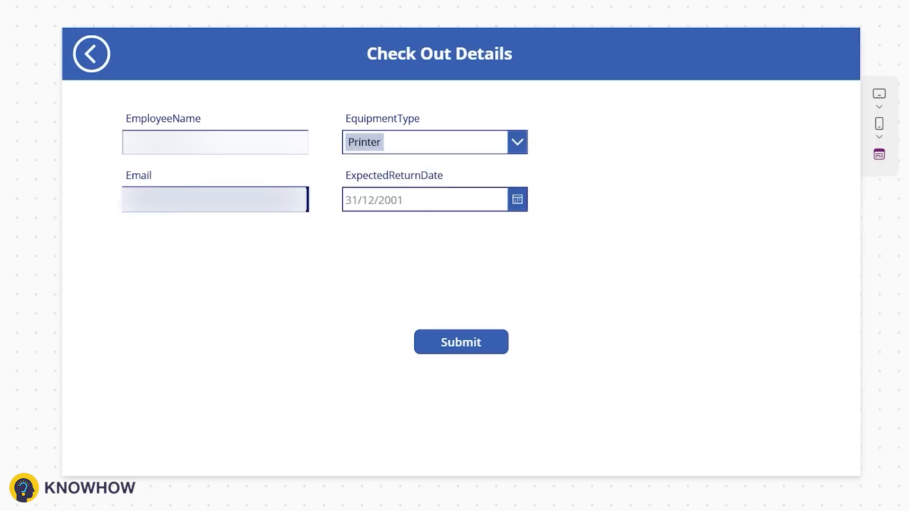
{"action": "key", "text": "Tab"}
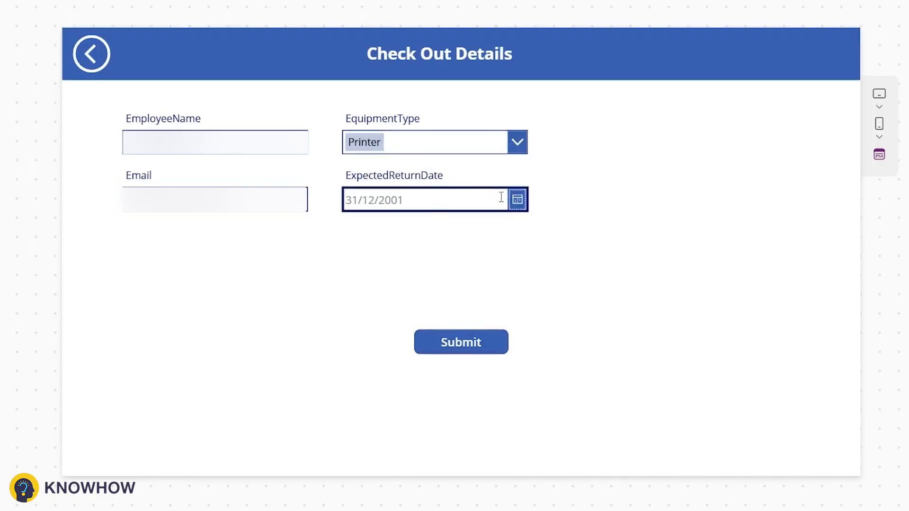
{"action": "left_click", "coordinate": [518, 202]}
{"action": "left_click", "coordinate": [473, 378]}
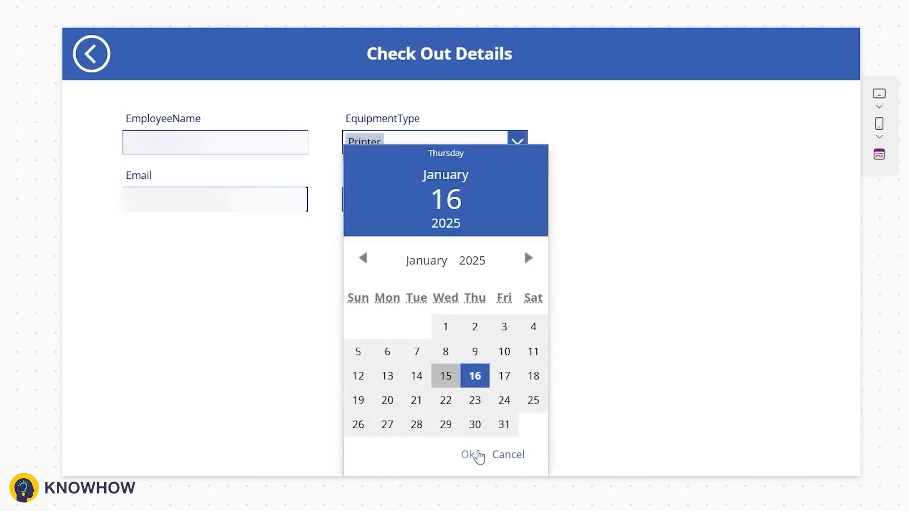
{"action": "left_click", "coordinate": [479, 456]}
{"action": "left_click", "coordinate": [442, 351]}
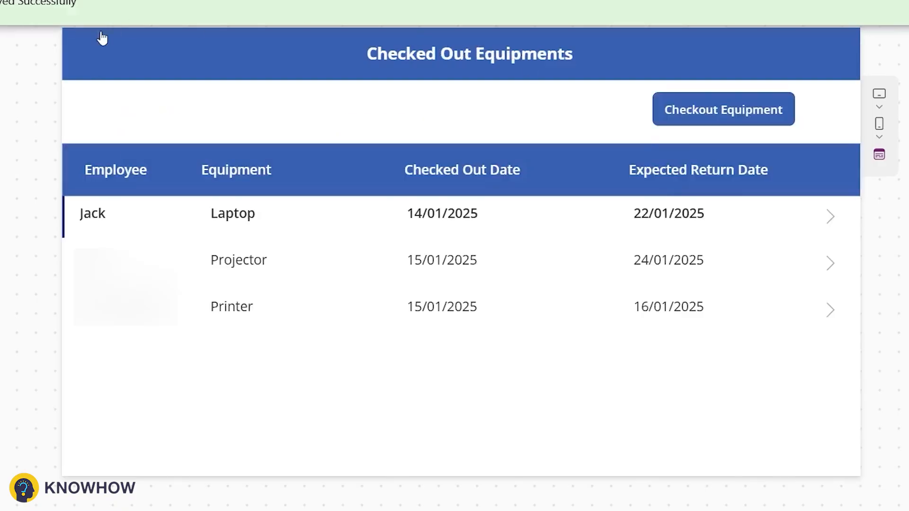
Open another new checkout form from the dashboard and recheck which EquipmentType options are offered
{"action": "left_click", "coordinate": [688, 115]}
{"action": "left_click", "coordinate": [478, 142]}
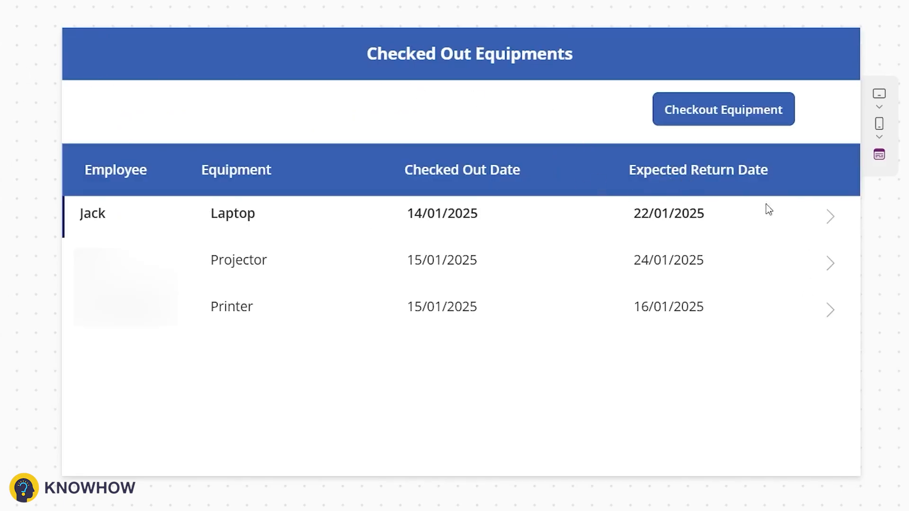
Open the Laptop checkout from the dashboard list, set its status to Returned and submit it
{"action": "left_click", "coordinate": [824, 217]}
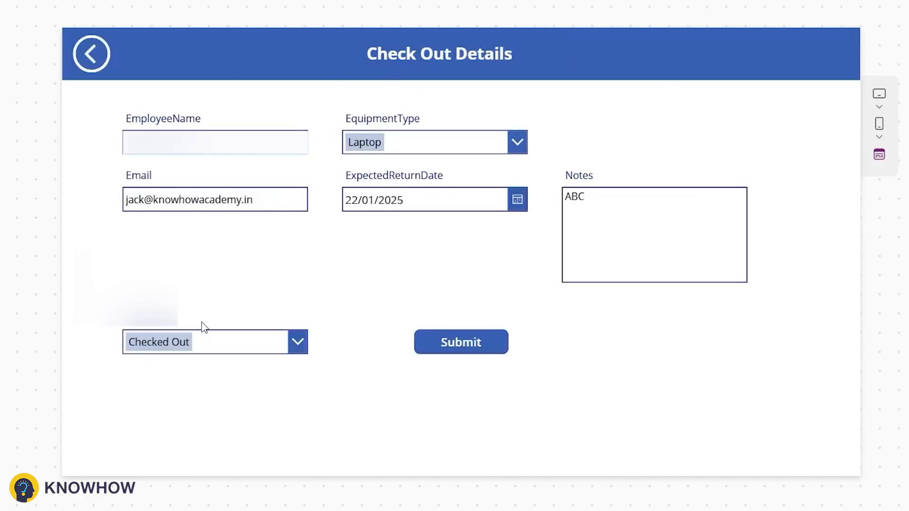
{"action": "left_click", "coordinate": [203, 340]}
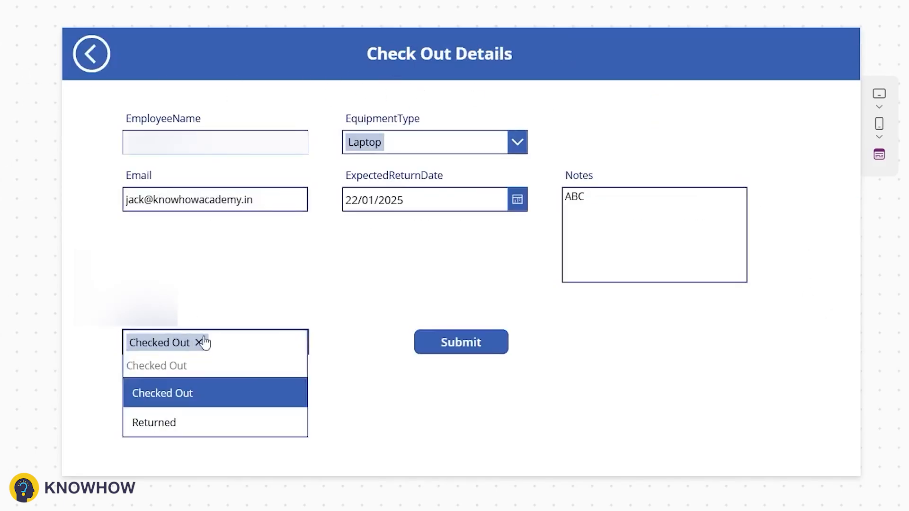
{"action": "left_click", "coordinate": [201, 412]}
{"action": "left_click", "coordinate": [458, 341]}
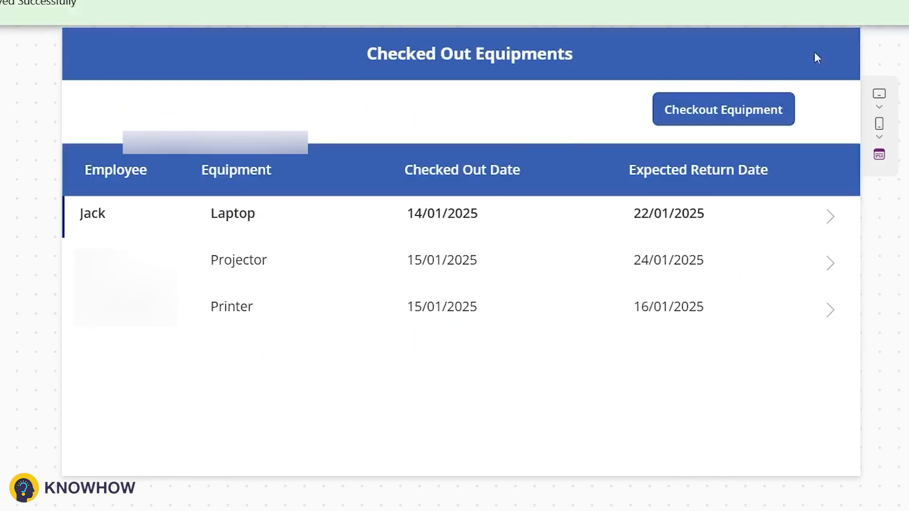
Open a new checkout form from the dashboard and check which EquipmentType options are offered after the laptop's return
{"action": "left_click", "coordinate": [724, 110]}
{"action": "left_click", "coordinate": [452, 146]}
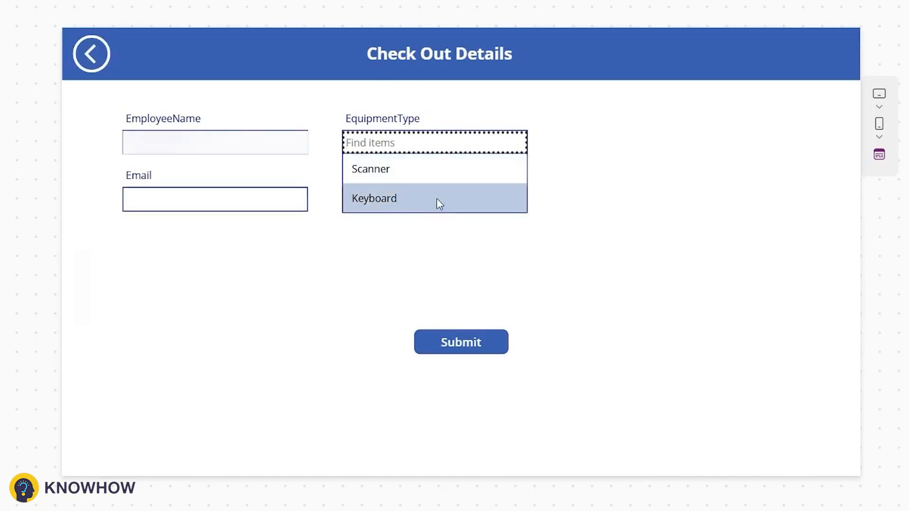
{"action": "key", "text": "Escape"}
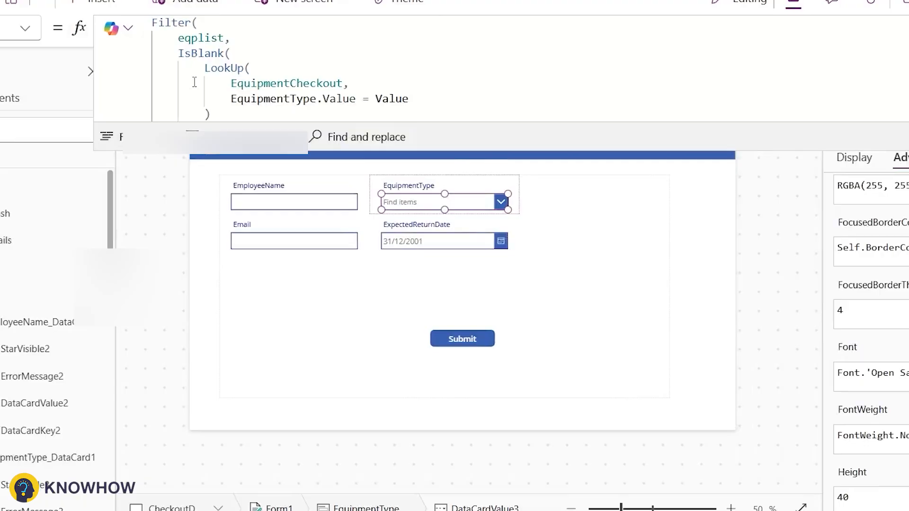
Extend the EquipmentType LookUp condition with && Status.Value="Checked Out" and recheck the offered options in the app preview
{"action": "scroll", "coordinate": [232, 59], "scroll_direction": "down", "scroll_amount": 2}
{"action": "scroll", "coordinate": [234, 52], "scroll_direction": "up", "scroll_amount": 2}
{"action": "scroll", "coordinate": [282, 57], "scroll_direction": "down", "scroll_amount": 1}
{"action": "type", "text": "&& Status"}
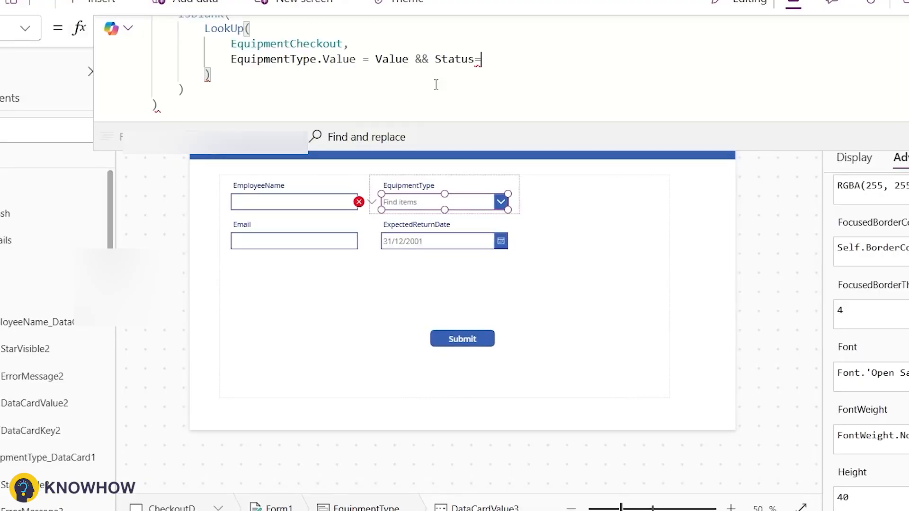
{"action": "type", "text": ".V"}
{"action": "type", "text": "alue"}
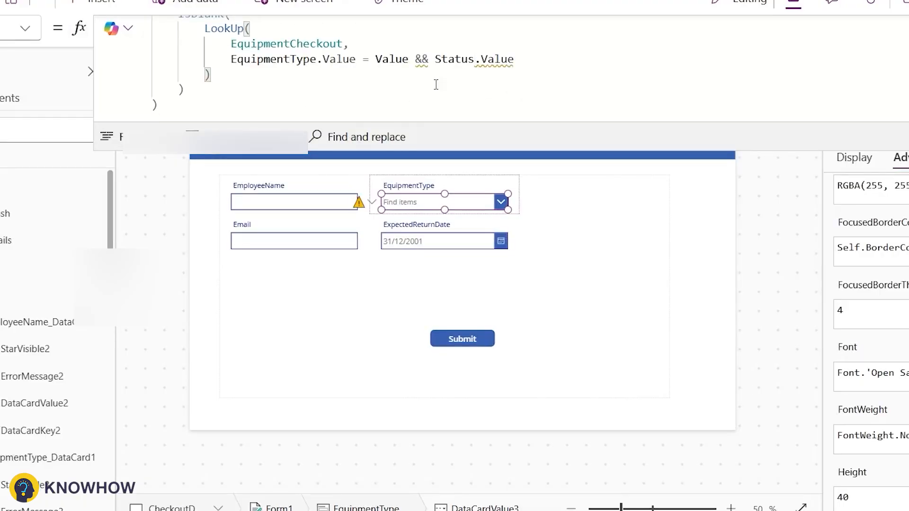
{"action": "type", "text": "=\"Checked Out"}
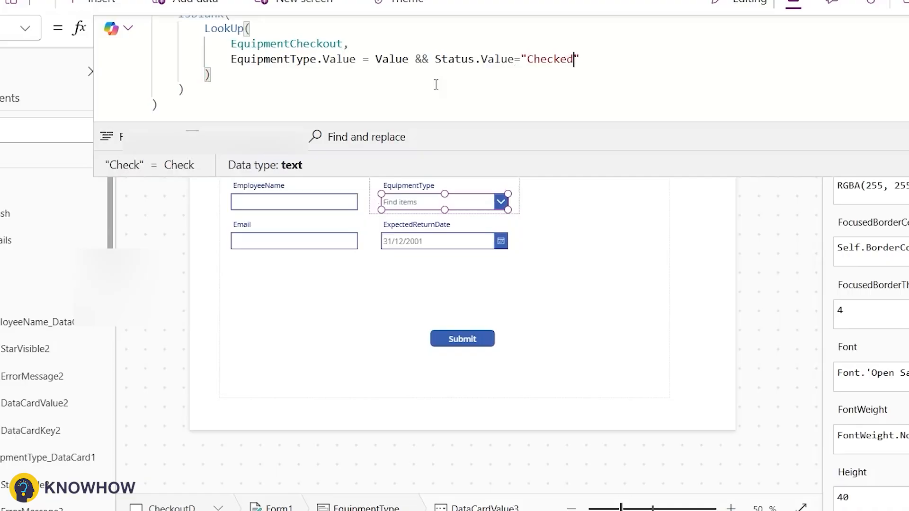
{"action": "key", "text": "F5"}
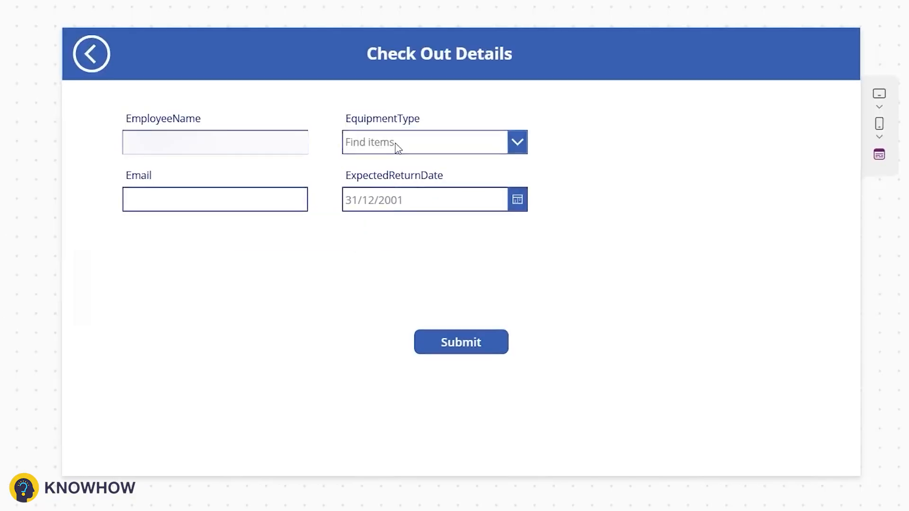
{"action": "left_click", "coordinate": [396, 144]}
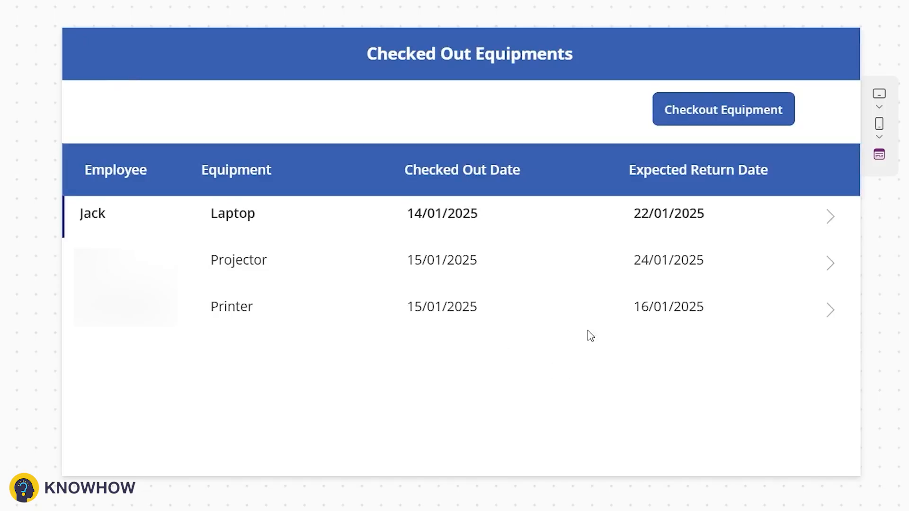
Set the dashboard gallery's items to Filter(EquipmentCheckout,Status.Value="Checked Out") and open a new checkout in the preview
{"action": "key", "text": "Escape"}
{"action": "left_click", "coordinate": [570, 372]}
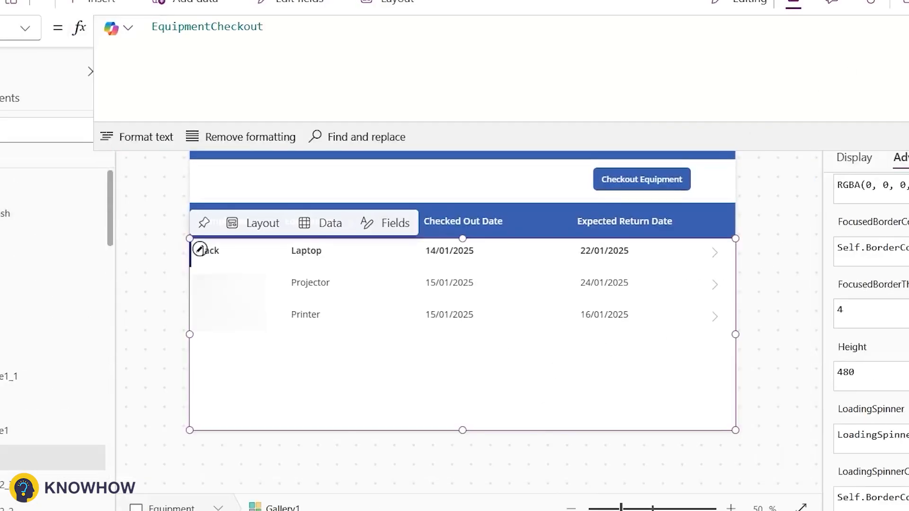
{"action": "left_click", "coordinate": [342, 53]}
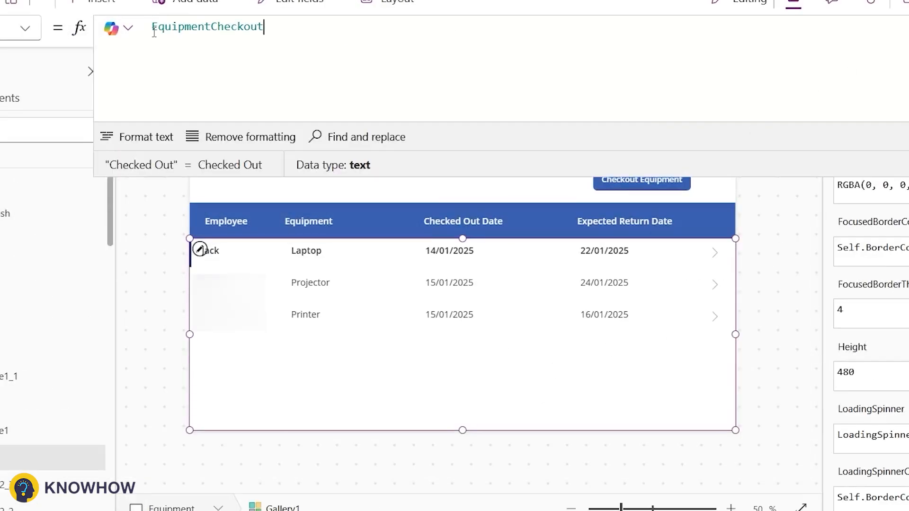
{"action": "left_click_drag", "start_coordinate": [266, 27], "coordinate": [148, 35]}
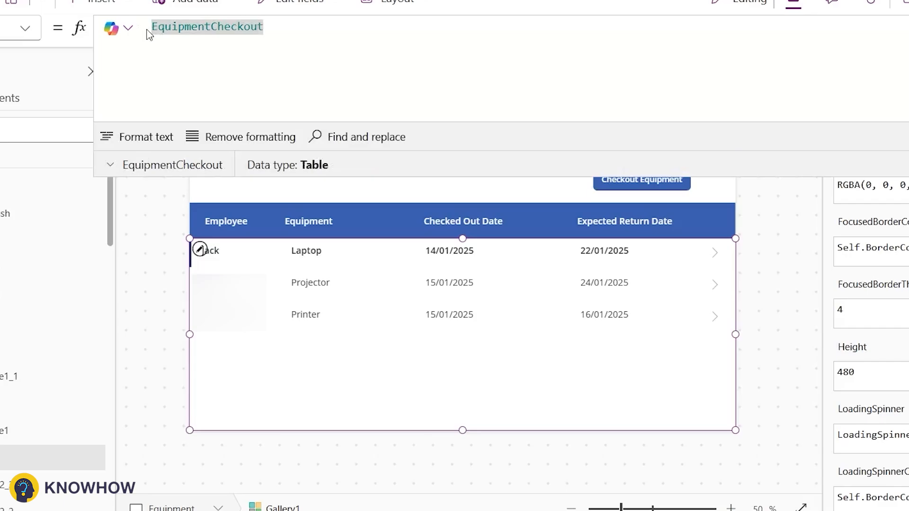
{"action": "key", "text": "Home"}
{"action": "type", "text": "Filter(("}
{"action": "key", "text": "BackSpace"}
{"action": "key", "text": "End"}
{"action": "type", "text": ",Status."}
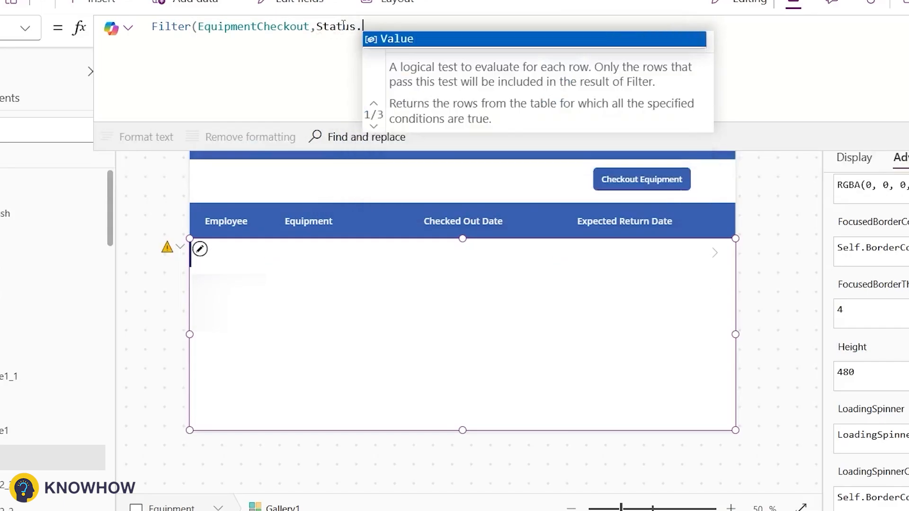
{"action": "key", "text": "Tab"}
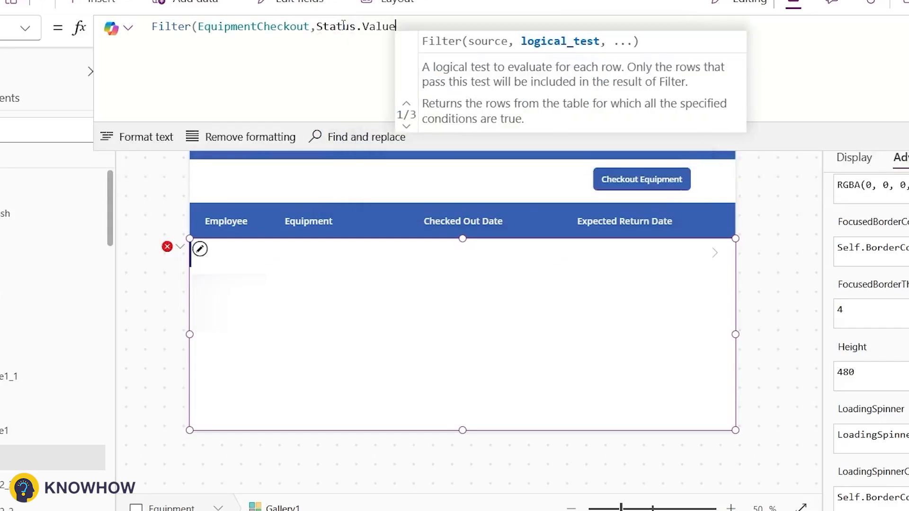
{"action": "type", "text": "=\"Checked Out\")"}
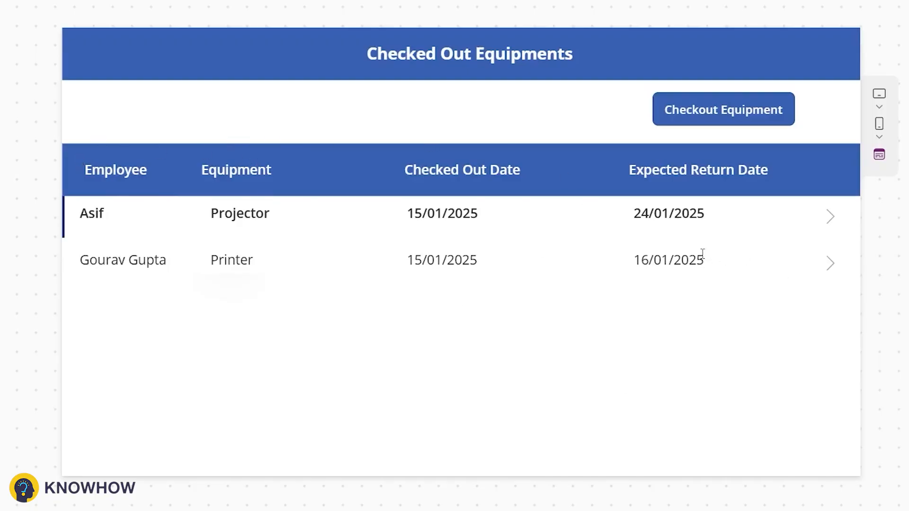
{"action": "left_click", "coordinate": [694, 115]}
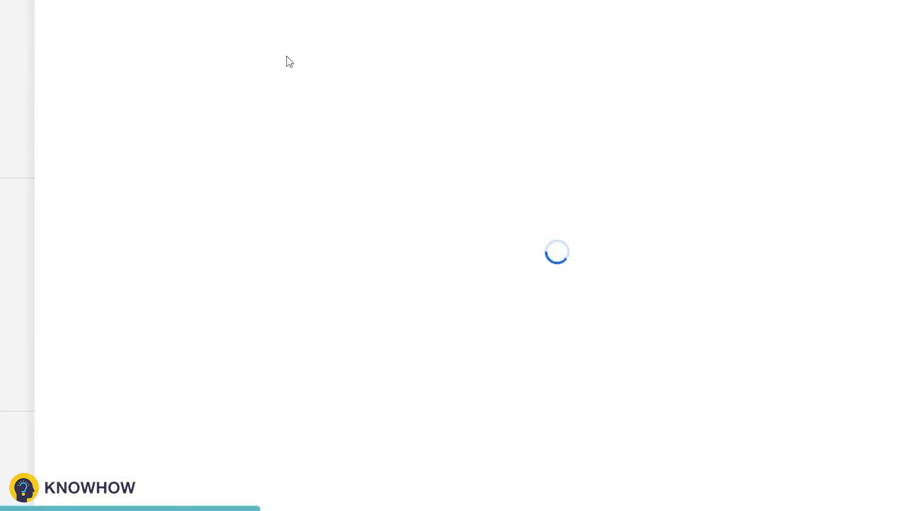
In Power Automate, create an automated cloud flow, skip the trigger choice and change to the classic designer without saving
{"action": "left_click", "coordinate": [175, 183]}
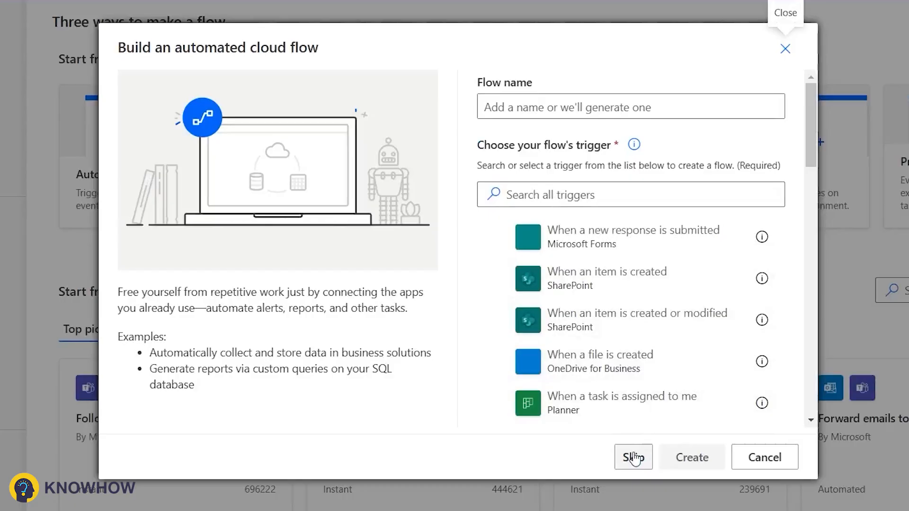
{"action": "left_click", "coordinate": [641, 439]}
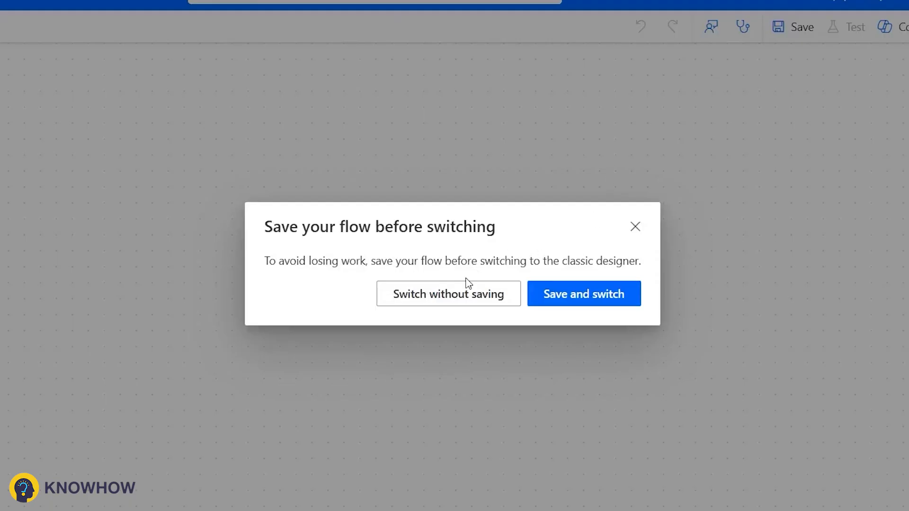
{"action": "left_click", "coordinate": [465, 290]}
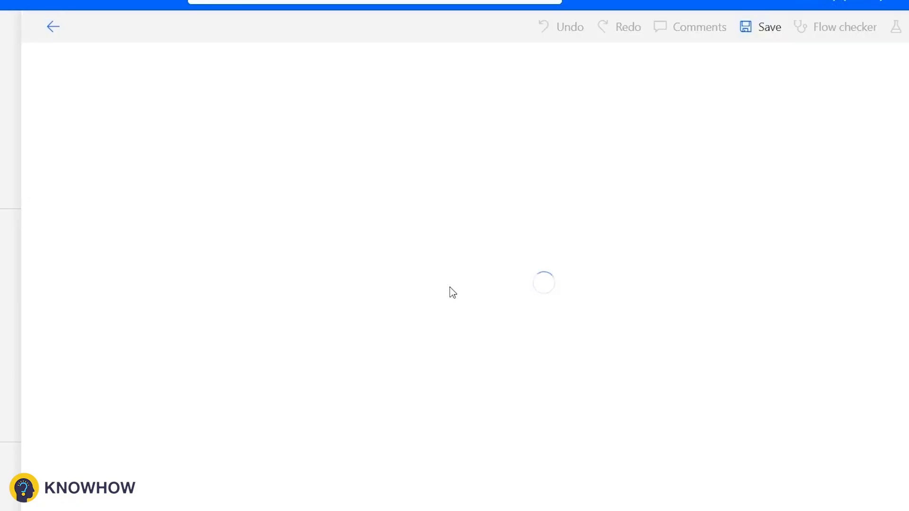
Search the triggers for Schedule and add the Recurrence trigger to the flow
{"action": "type", "text": "Shce"}
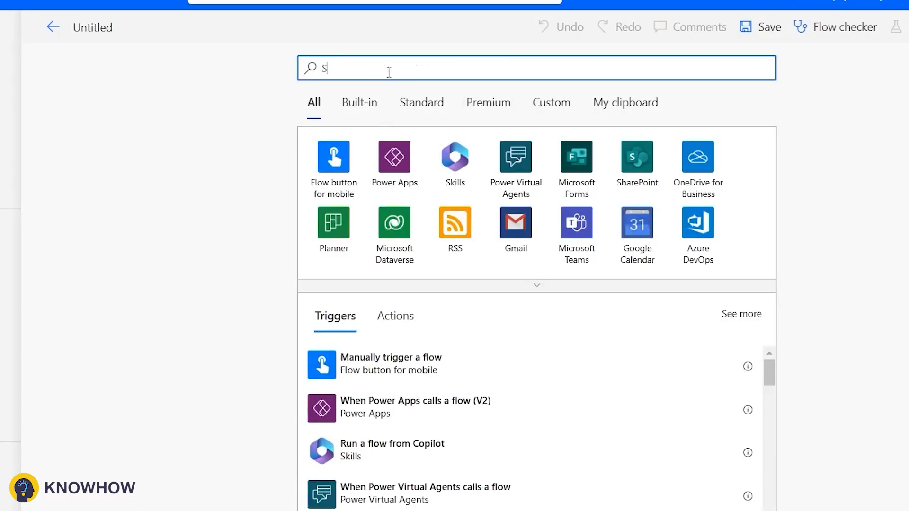
{"action": "key", "text": "BackSpace"}
{"action": "type", "text": "chedule"}
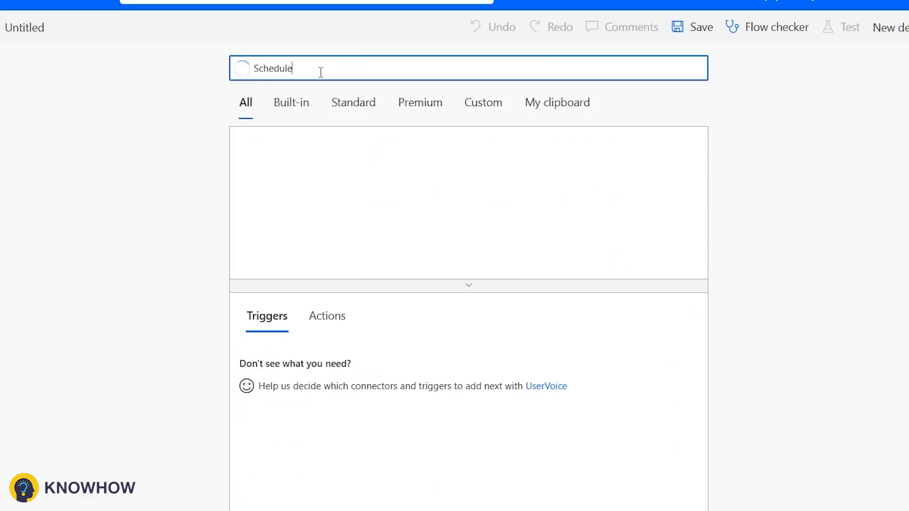
{"action": "left_click", "coordinate": [258, 158]}
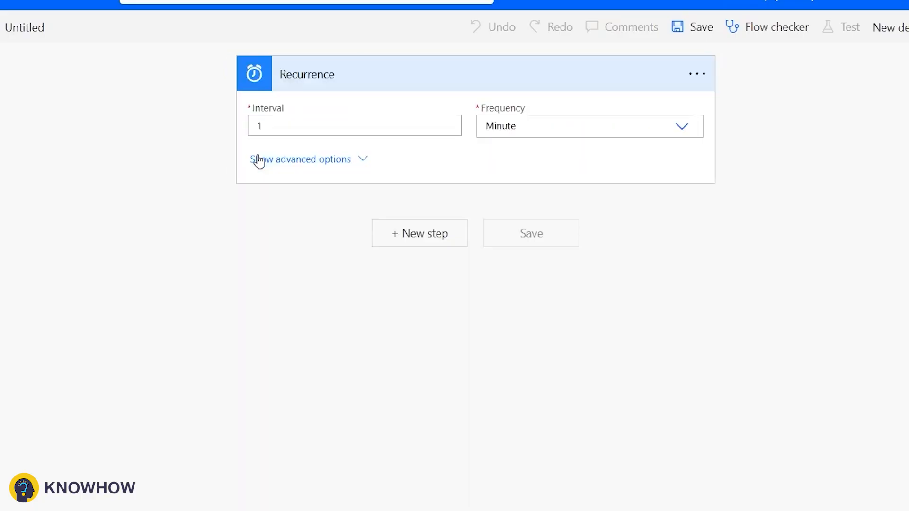
Set the recurrence frequency to Day, time zone to (UTC+05:30) Chennai, Kolkata, Mumbai, New Delhi and start time to 2025-01-14T06:15:00:000Z
{"action": "left_click", "coordinate": [495, 127]}
{"action": "key", "text": "Return"}
{"action": "left_click", "coordinate": [342, 163]}
{"action": "left_click", "coordinate": [473, 156]}
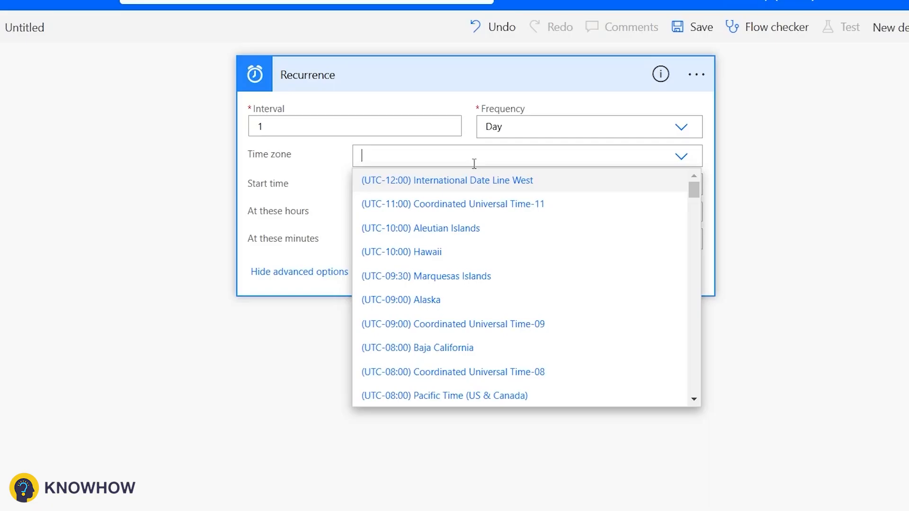
{"action": "left_click", "coordinate": [414, 180]}
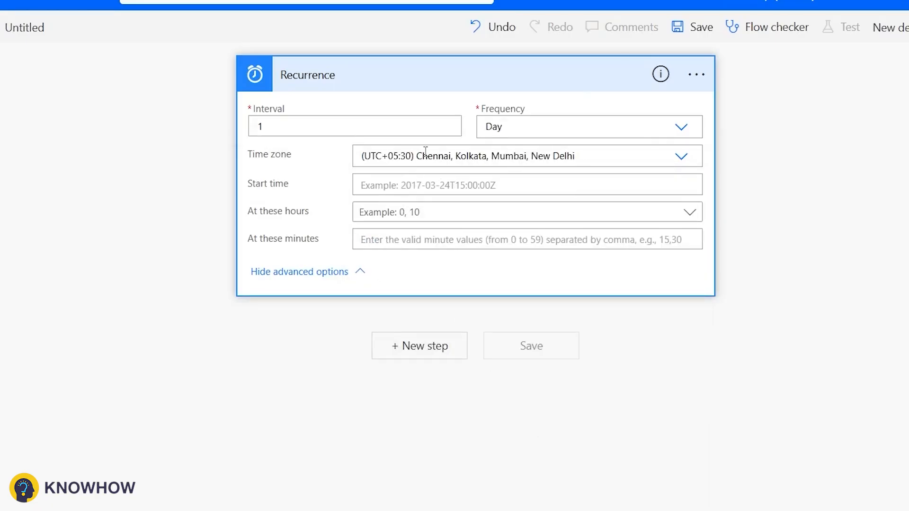
{"action": "left_click", "coordinate": [406, 183]}
{"action": "type", "text": "2025-01-14T06:15:00:000Z"}
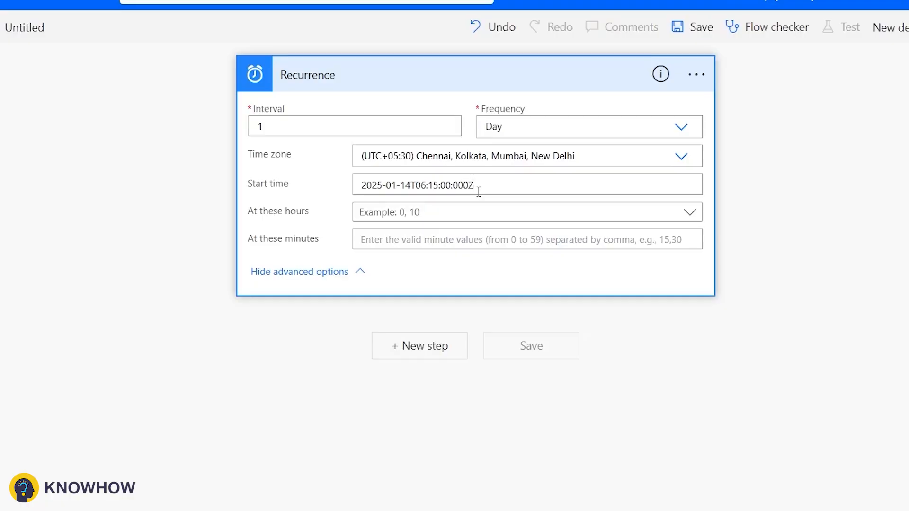
Schedule the recurrence to run at hour 9 and minute 00
{"action": "left_click", "coordinate": [445, 214]}
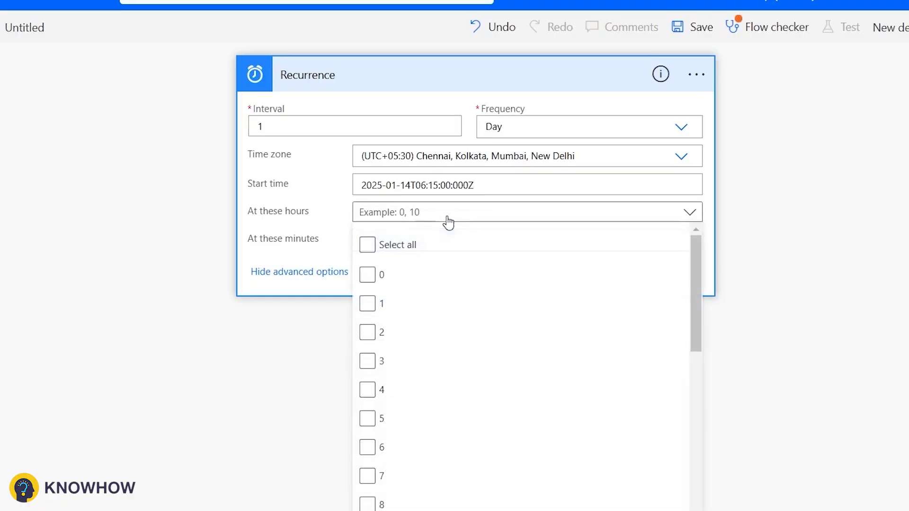
{"action": "left_click", "coordinate": [388, 379]}
{"action": "scroll", "coordinate": [379, 416], "scroll_direction": "down", "scroll_amount": 3}
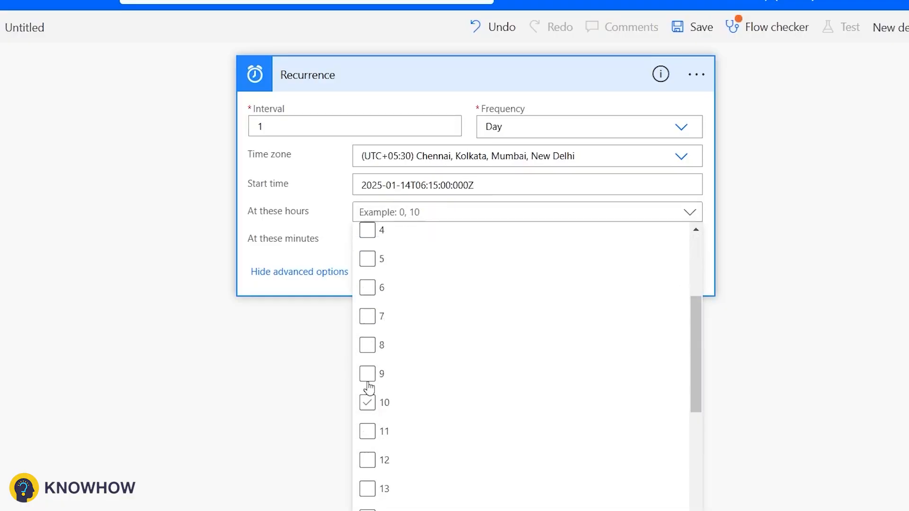
{"action": "left_click", "coordinate": [367, 375]}
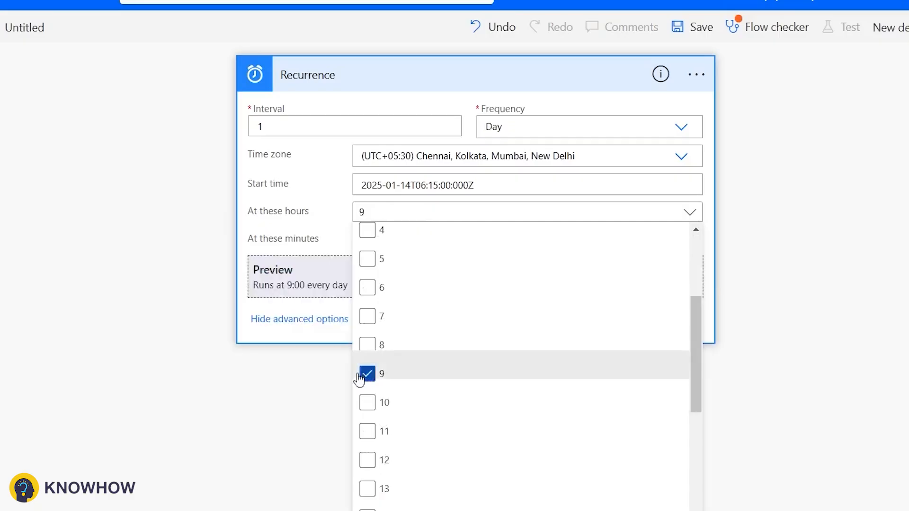
{"action": "left_click", "coordinate": [303, 236]}
{"action": "left_click", "coordinate": [395, 243]}
{"action": "type", "text": "00"}
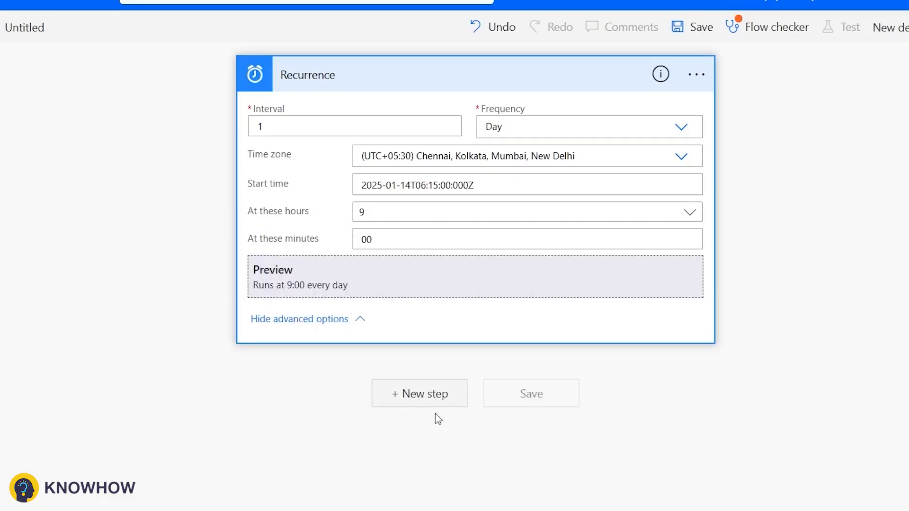
Add a SharePoint Get items action using the Talent Hooks site (talenthooks.co) and the EquipmentCheckout list
{"action": "left_click", "coordinate": [428, 394]}
{"action": "type", "text": "Get "}
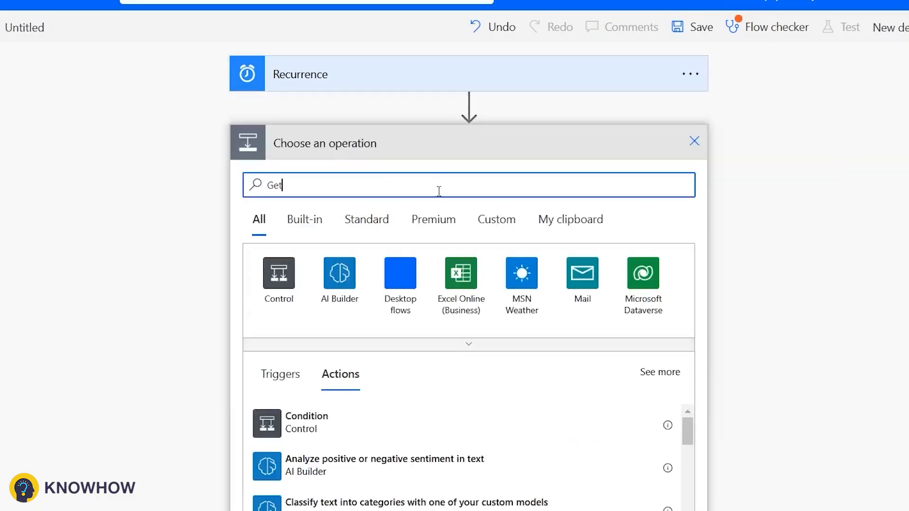
{"action": "type", "text": "items"}
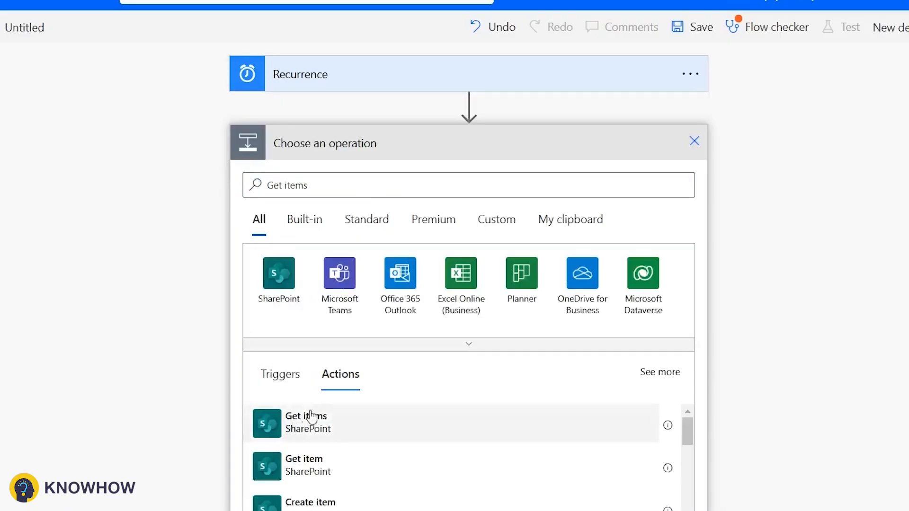
{"action": "left_click", "coordinate": [314, 423]}
{"action": "left_click", "coordinate": [408, 184]}
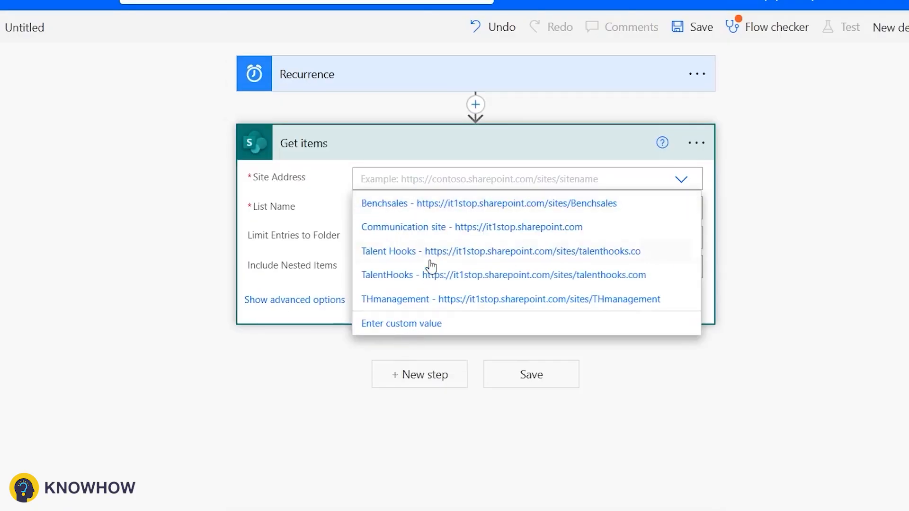
{"action": "left_click", "coordinate": [431, 256]}
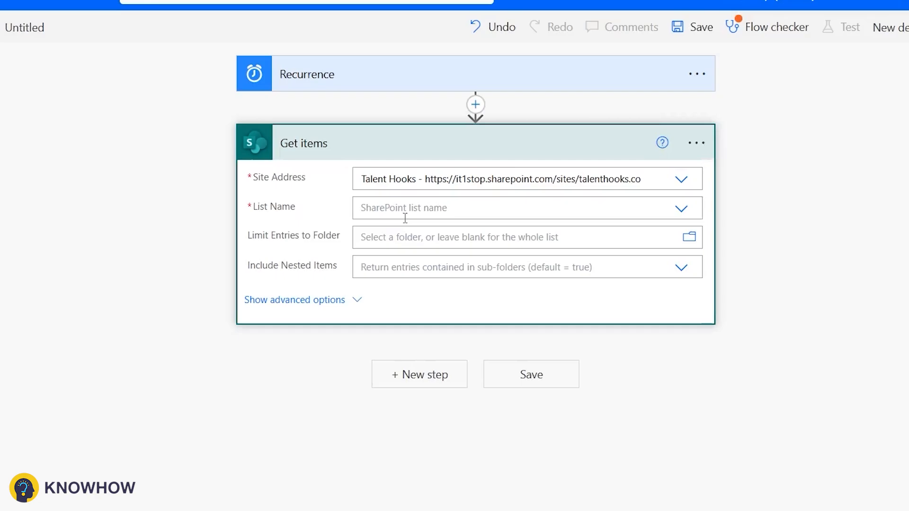
{"action": "left_click", "coordinate": [408, 206]}
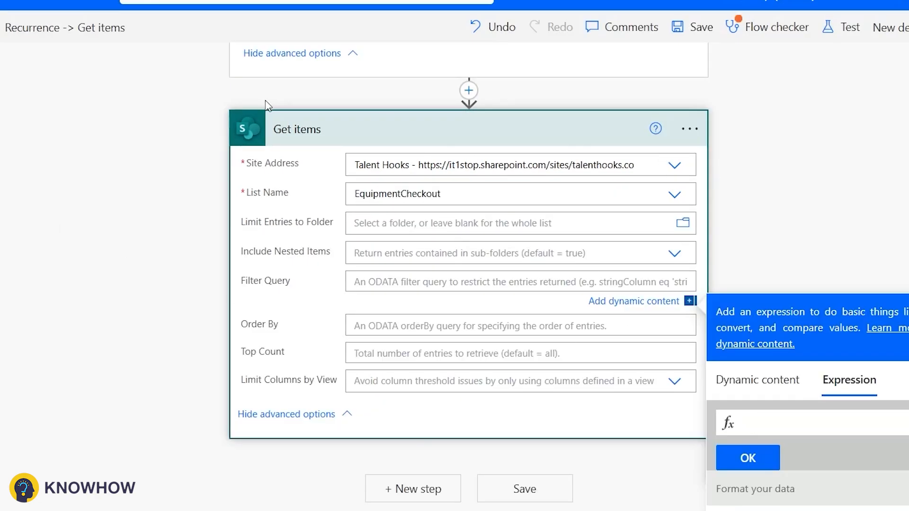
Insert the expression formatDateTime(utcNow(),'yyyy-MM-dd') into the Filter Query of the Get items action
{"action": "scroll", "coordinate": [265, 104], "scroll_direction": "down", "scroll_amount": 5}
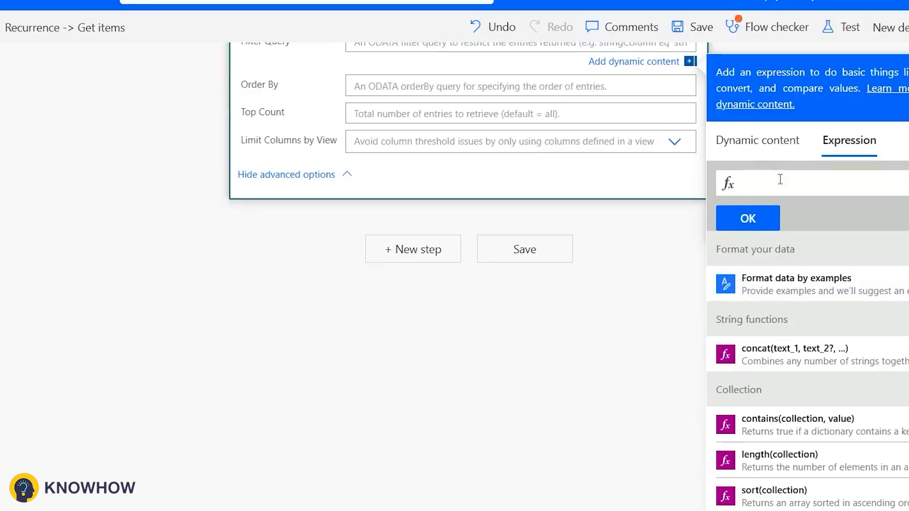
{"action": "type", "text": "form"}
{"action": "key", "text": "Return"}
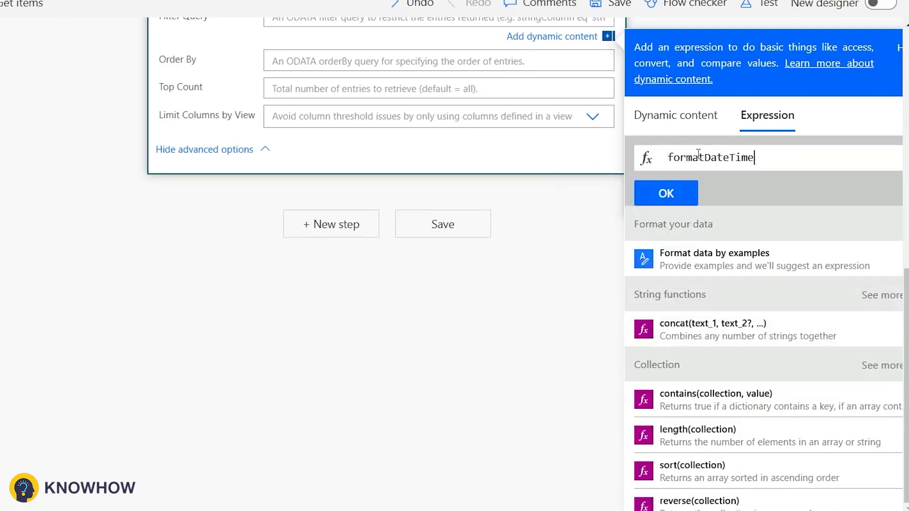
{"action": "type", "text": "(ut"}
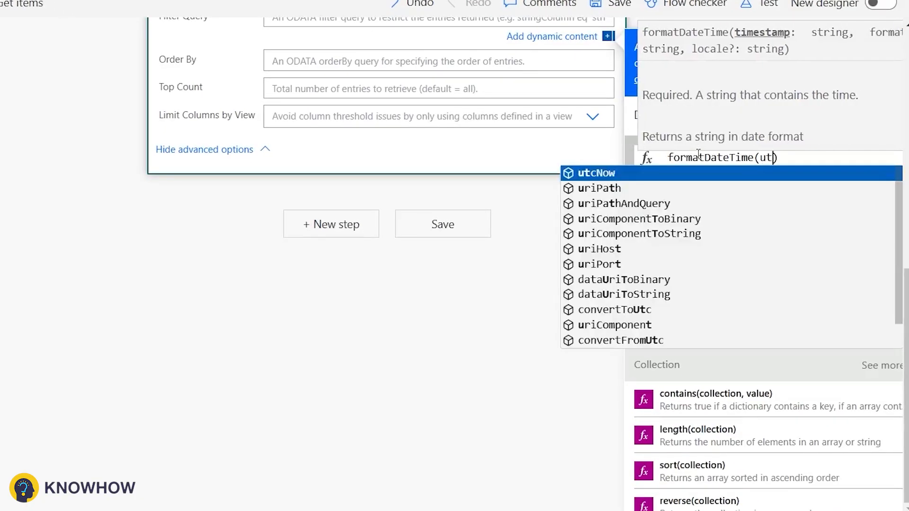
{"action": "key", "text": "Return"}
{"action": "type", "text": "(),'y"}
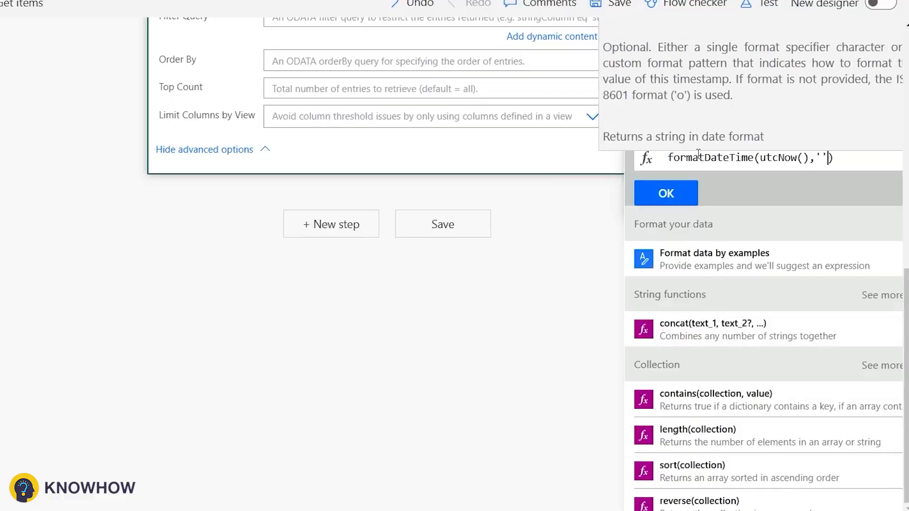
{"action": "key", "text": "BackSpace"}
{"action": "type", "text": "yyyy-MM"}
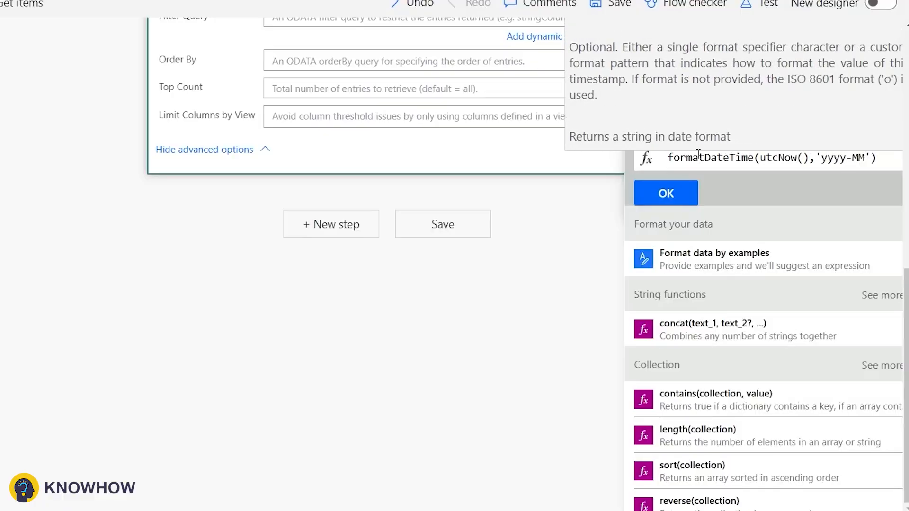
{"action": "type", "text": "-dd"}
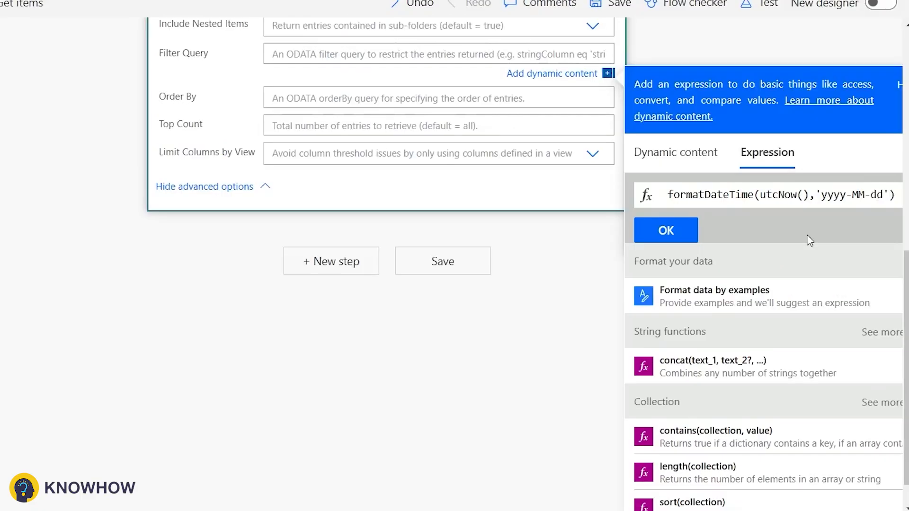
{"action": "left_click", "coordinate": [682, 231]}
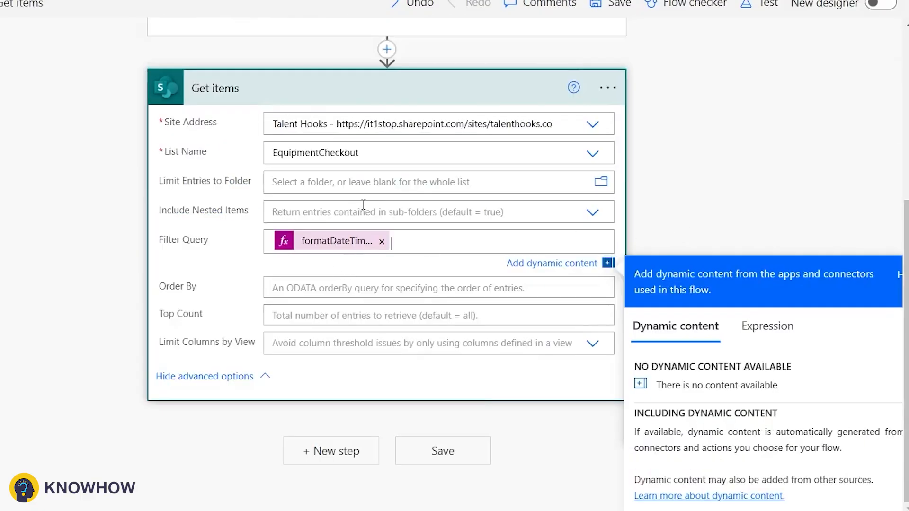
Enclose the filter's date expression in single quotes and append ge ExpectedReturnDate and Status eq 'Checked Out', taking the date column's name from the SharePoint list
{"action": "left_click", "coordinate": [276, 241]}
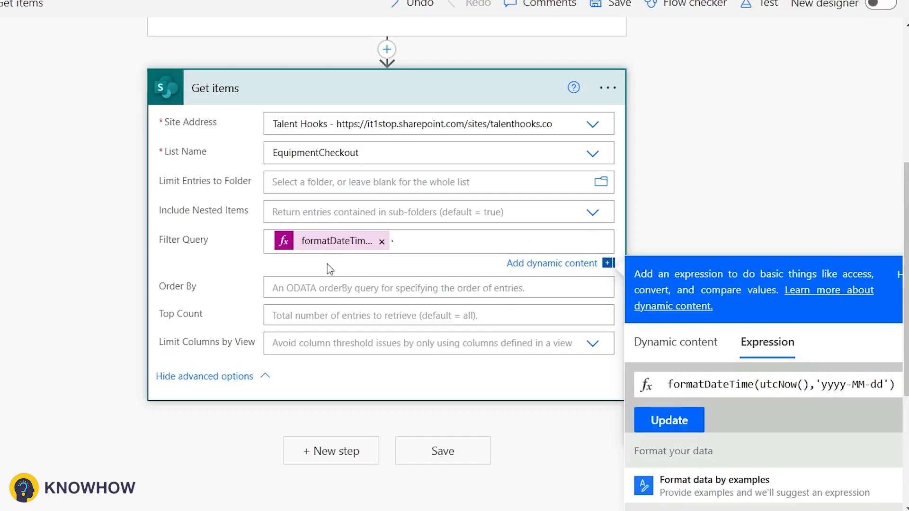
{"action": "type", "text": "' ge"}
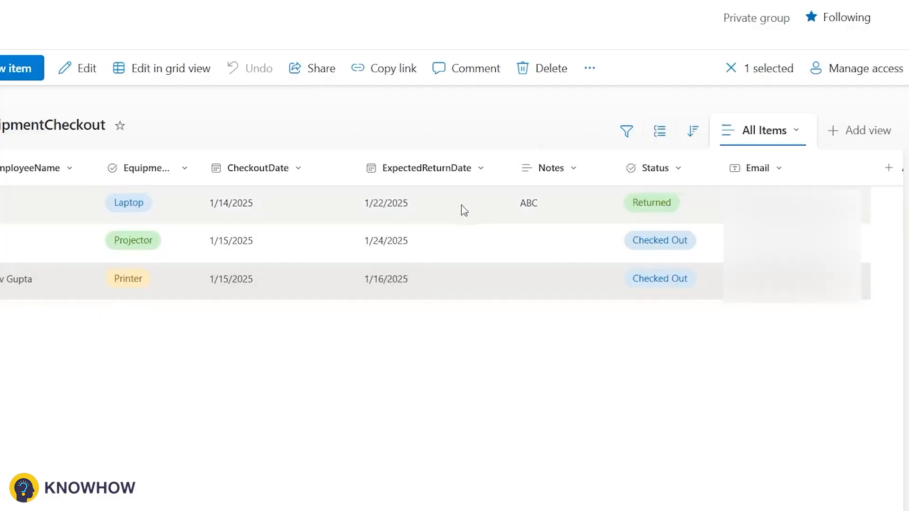
{"action": "left_click", "coordinate": [479, 167]}
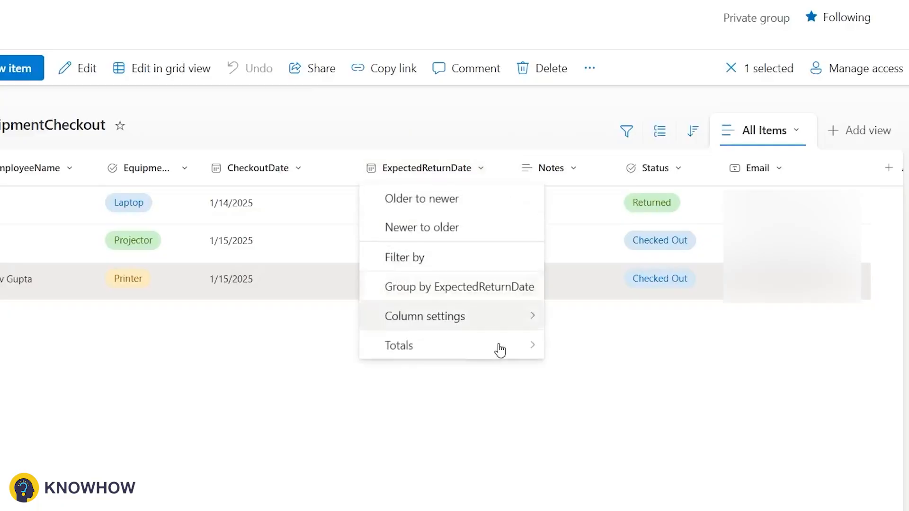
{"action": "left_click", "coordinate": [467, 326]}
{"action": "left_click", "coordinate": [594, 259]}
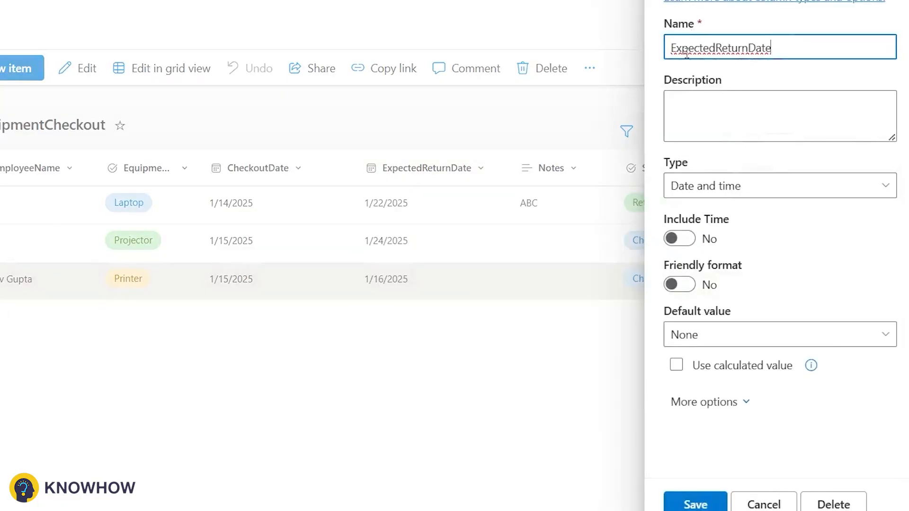
{"action": "double_click", "coordinate": [686, 52]}
{"action": "type", "text": "ExpectedReturnDate"}
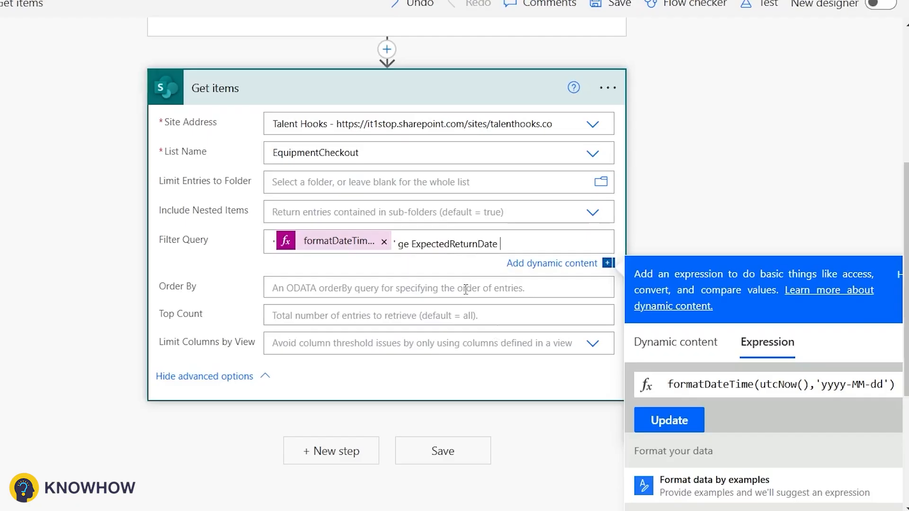
{"action": "type", "text": "and Status eq 'Checked O"}
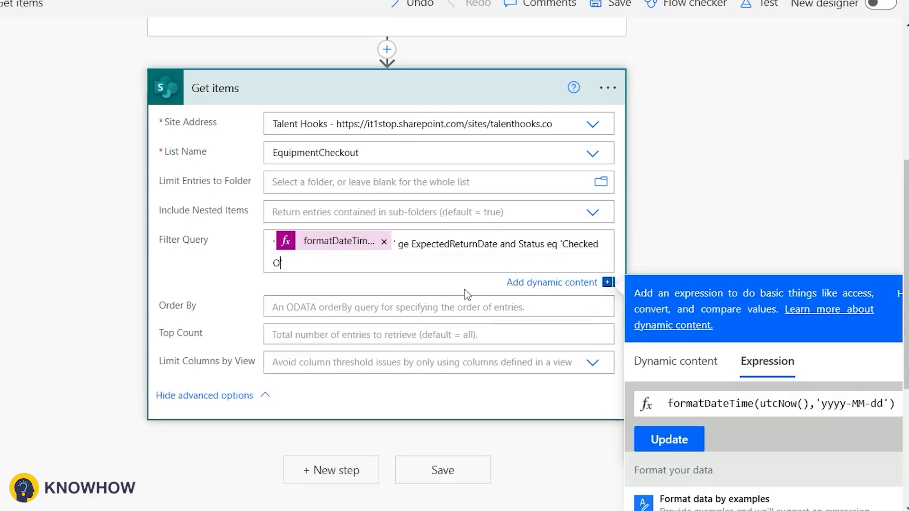
{"action": "type", "text": "ut'"}
Search the actions for Send an email and add Send an email (V2) after Get items
{"action": "left_click", "coordinate": [321, 472]}
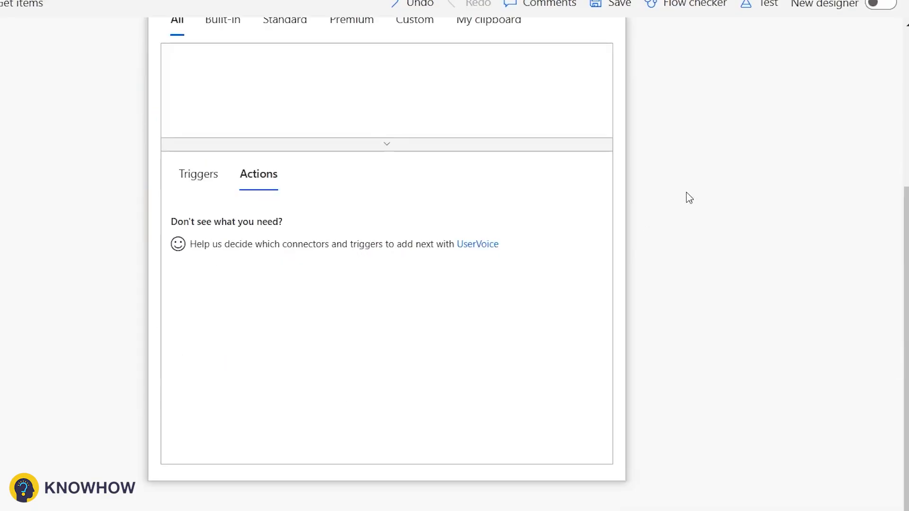
{"action": "type", "text": "Se"}
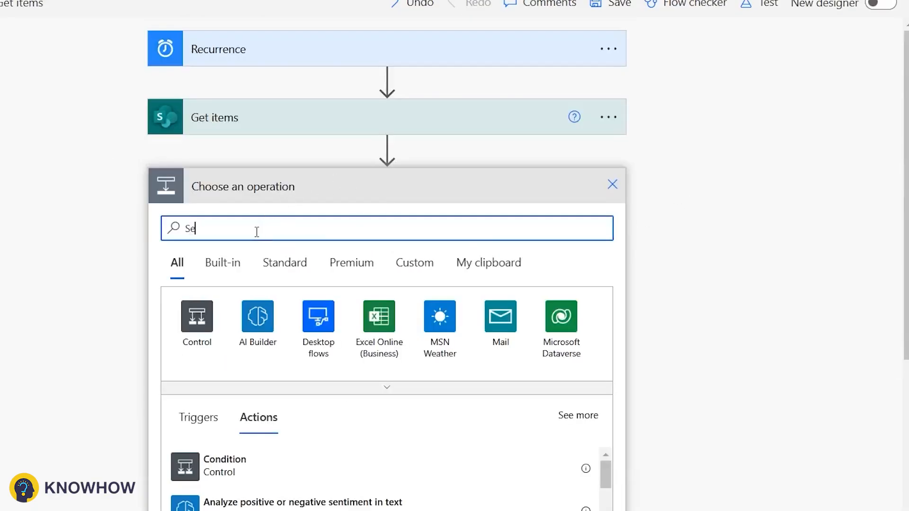
{"action": "type", "text": "nd an email"}
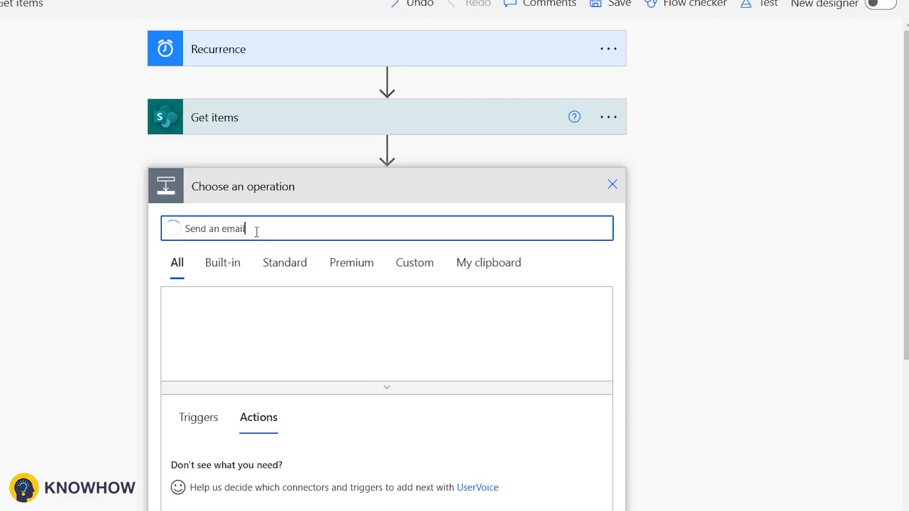
{"action": "scroll", "coordinate": [670, 301], "scroll_direction": "down", "scroll_amount": 5}
{"action": "left_click", "coordinate": [408, 312]}
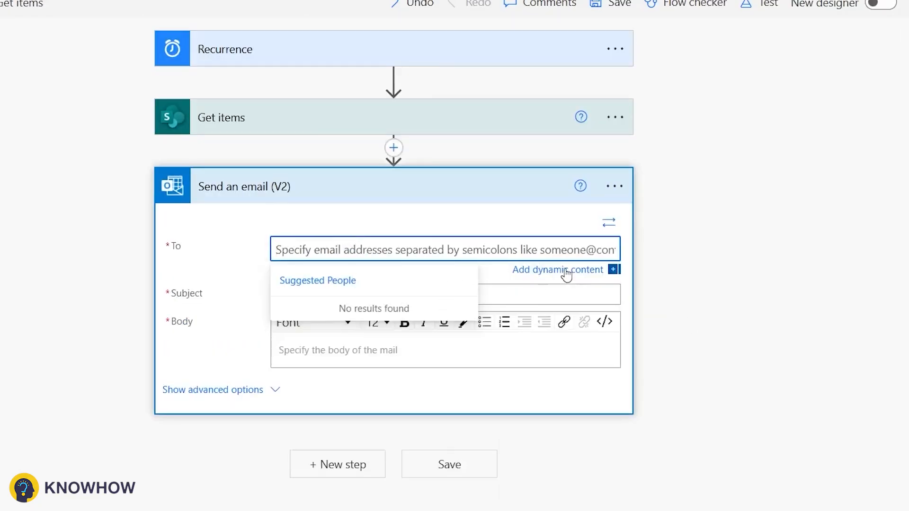
Set the email's recipient to the Email value from Get items and reopen the email action inside the loop
{"action": "left_click", "coordinate": [565, 268]}
{"action": "scroll", "coordinate": [737, 362], "scroll_direction": "down", "scroll_amount": 4}
{"action": "left_click", "coordinate": [704, 256]}
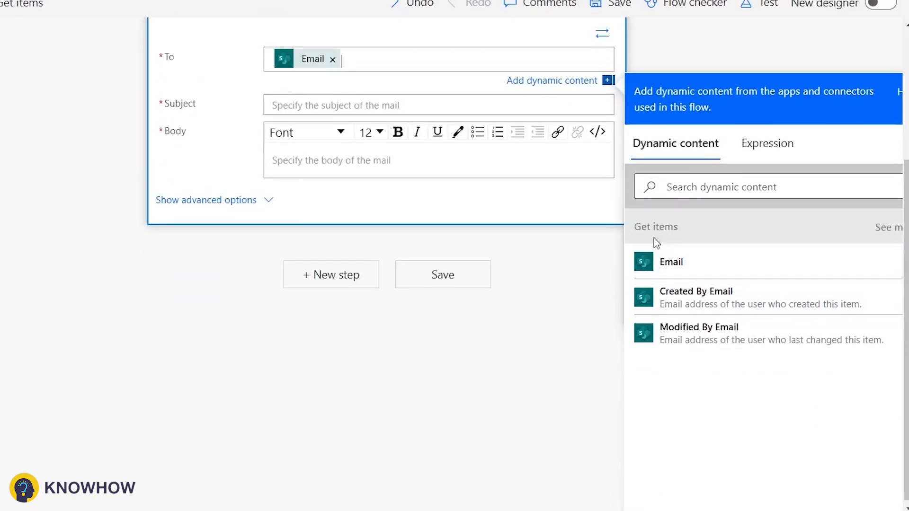
{"action": "left_click", "coordinate": [164, 301]}
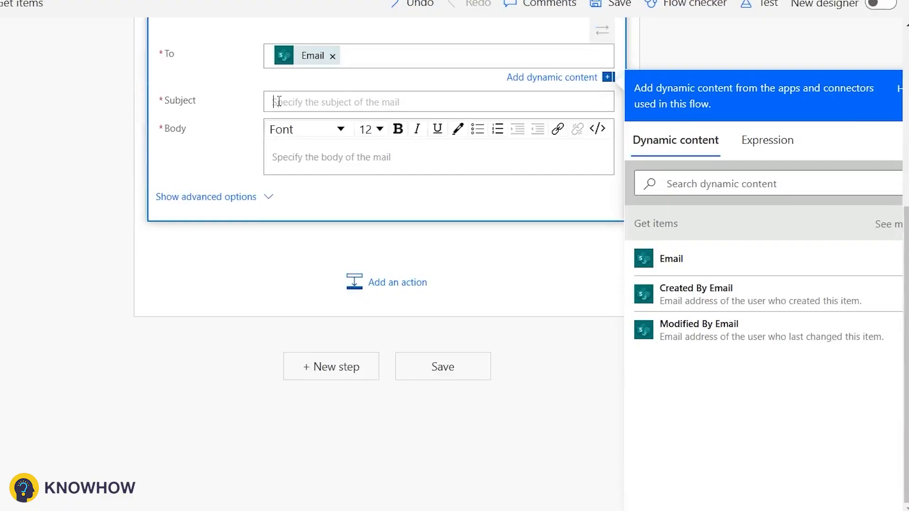
Set the email's subject to "Please Return the Equipment"
{"action": "left_click", "coordinate": [280, 101]}
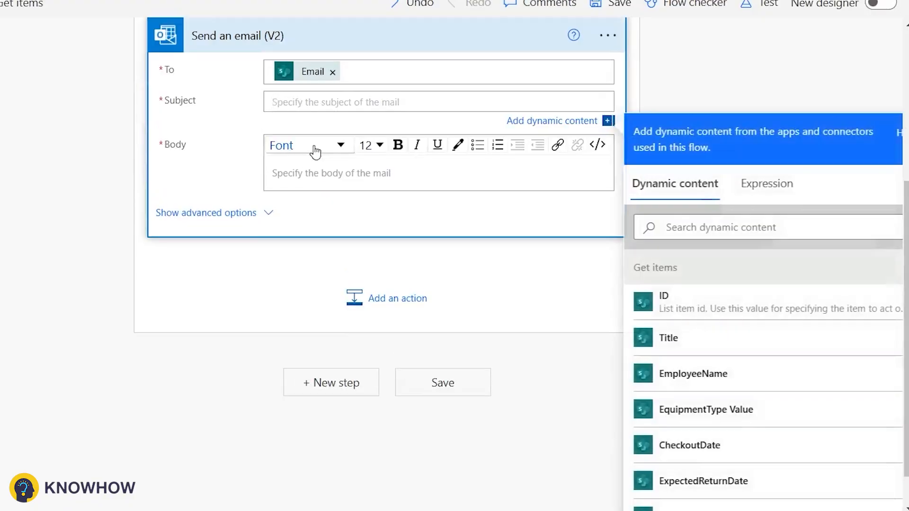
{"action": "type", "text": "Please"}
{"action": "key", "text": "BackSpace"}
{"action": "type", "text": "se Ee"}
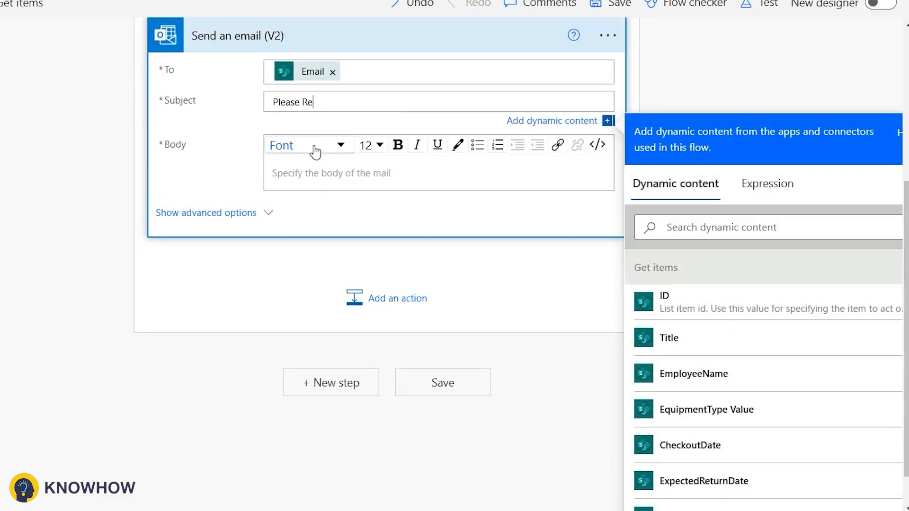
{"action": "type", "text": "turn the Equipment"}
Start the email body with the greeting "Dear", the dynamic EmployeeName value and a comma on its own line
{"action": "left_click", "coordinate": [350, 173]}
{"action": "scroll", "coordinate": [357, 170], "scroll_direction": "down", "scroll_amount": 2}
{"action": "type", "text": "De"}
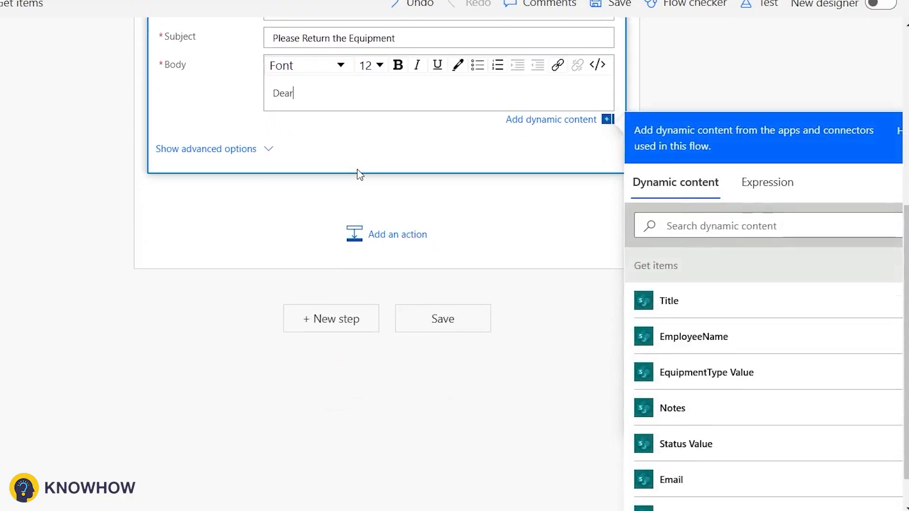
{"action": "type", "text": "ar"}
{"action": "left_click", "coordinate": [760, 345]}
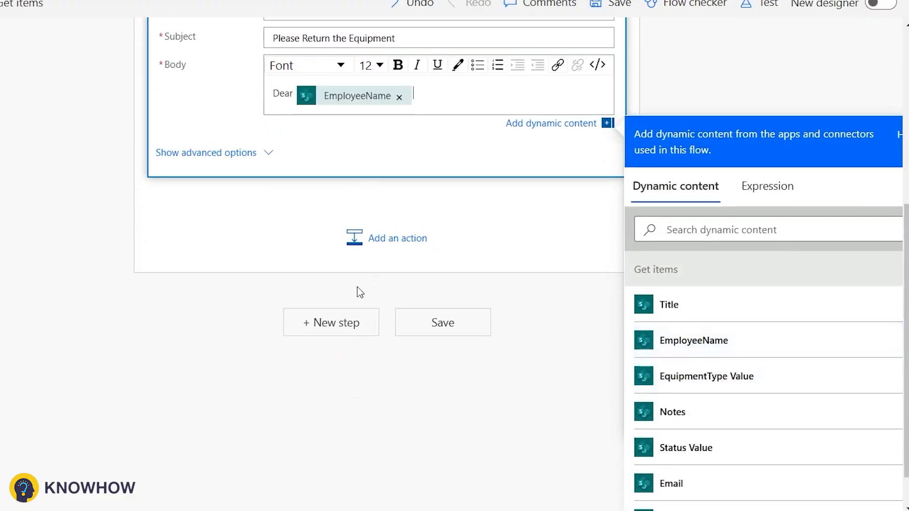
{"action": "type", "text": ","}
{"action": "key", "text": "Return"}
Write "You checked out an equipment" on the body's second line, followed by the dynamic EquipmentType Value
{"action": "type", "text": "Youcheck"}
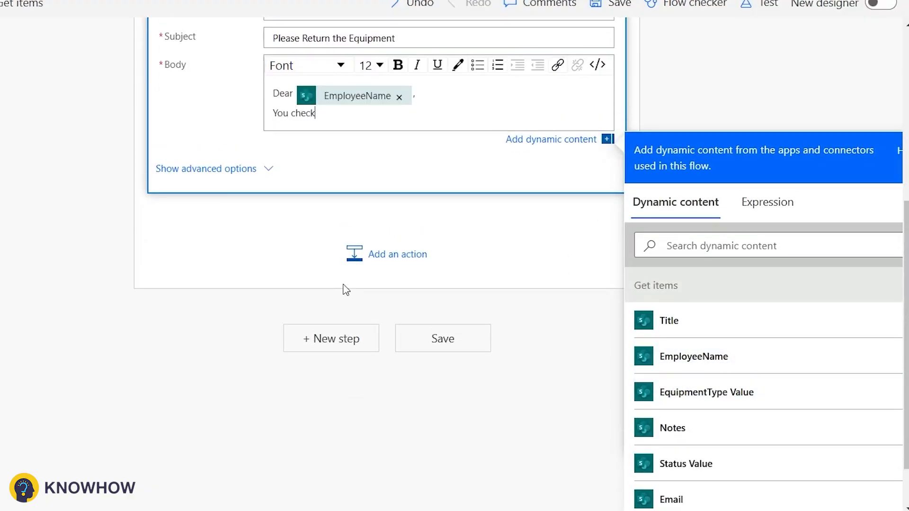
{"action": "type", "text": "ed out "}
{"action": "type", "text": "and"}
{"action": "key", "text": "BackSpace"}
{"action": "key", "text": "BackSpace"}
{"action": "type", "text": "equipme"}
{"action": "key", "text": "BackSpace"}
{"action": "type", "text": "ment"}
{"action": "left_click", "coordinate": [737, 392]}
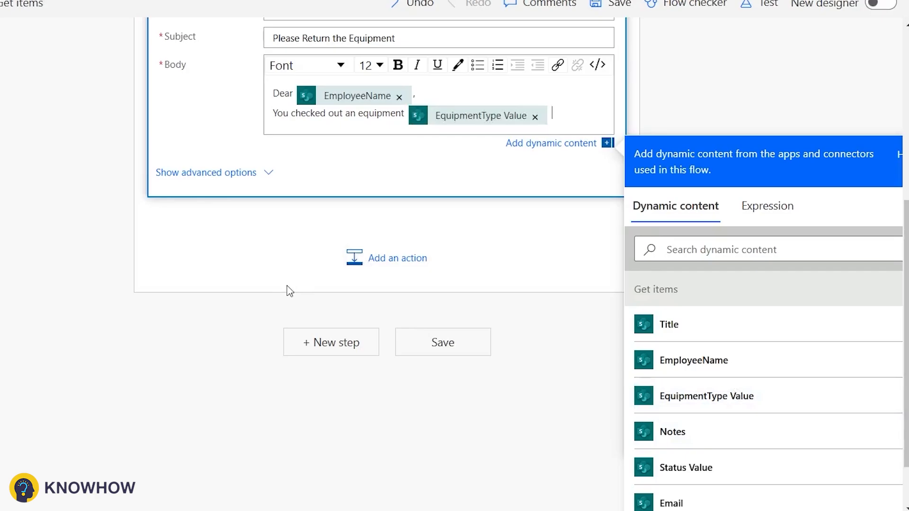
Continue the body sentence with "on" and the dynamic CheckoutDate value, found by searching for Chec
{"action": "type", "text": "on"}
{"action": "scroll", "coordinate": [290, 291], "scroll_direction": "down", "scroll_amount": 2}
{"action": "scroll", "coordinate": [720, 406], "scroll_direction": "down", "scroll_amount": 15}
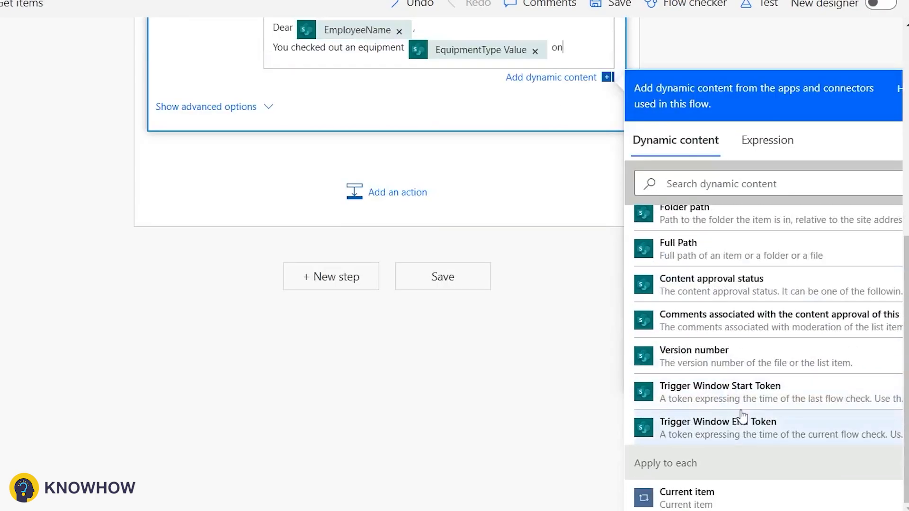
{"action": "scroll", "coordinate": [700, 389], "scroll_direction": "up", "scroll_amount": 15}
{"action": "left_click", "coordinate": [756, 191]}
{"action": "type", "text": "Chec"}
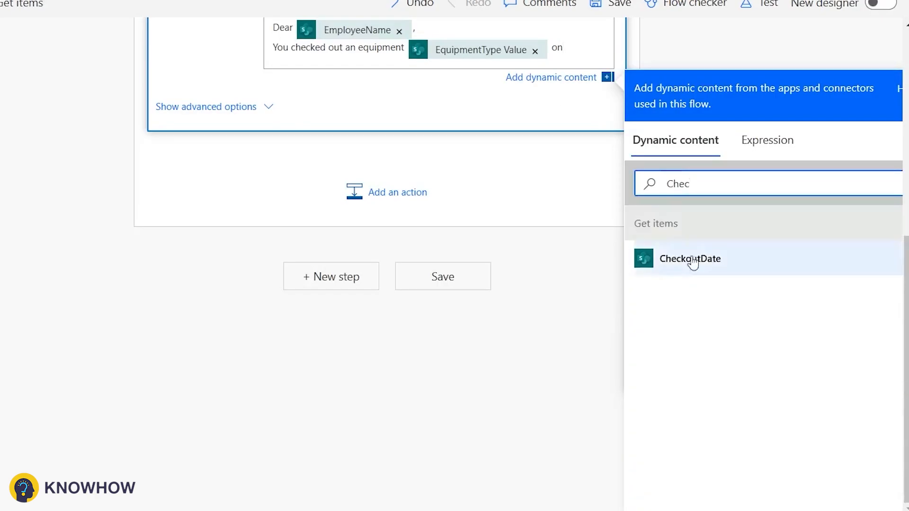
{"action": "left_click", "coordinate": [699, 256]}
Append "and expected to return on" to the email body, followed by the dynamic ExpectedReturnDate value
{"action": "type", "text": "and expe"}
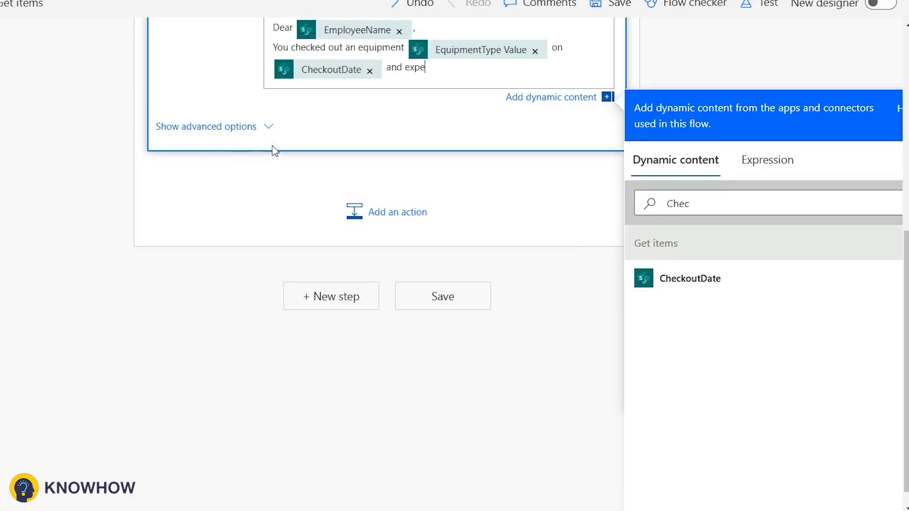
{"action": "type", "text": "ncted to return on"}
{"action": "double_click", "coordinate": [758, 203]}
{"action": "type", "text": "Ex"}
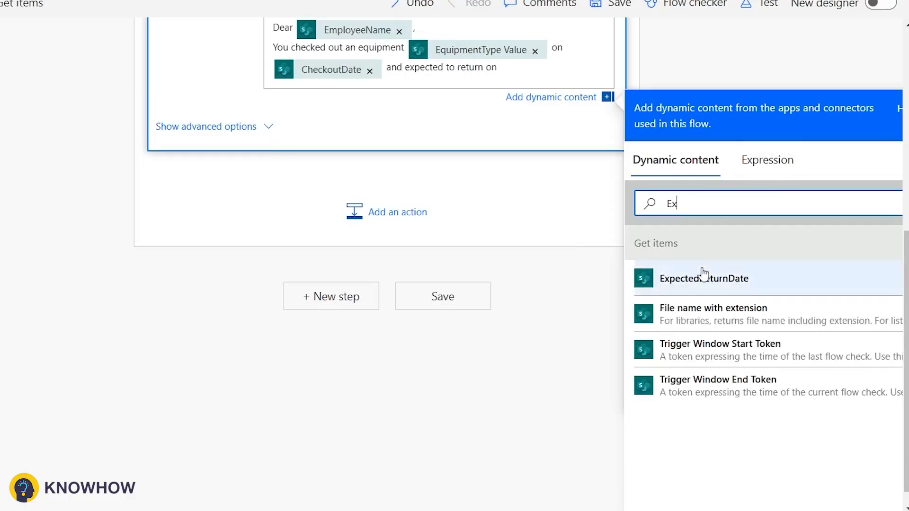
{"action": "left_click", "coordinate": [704, 277]}
Finish the email body with ". So please return it as soon as possible."
{"action": "type", "text": ". So "}
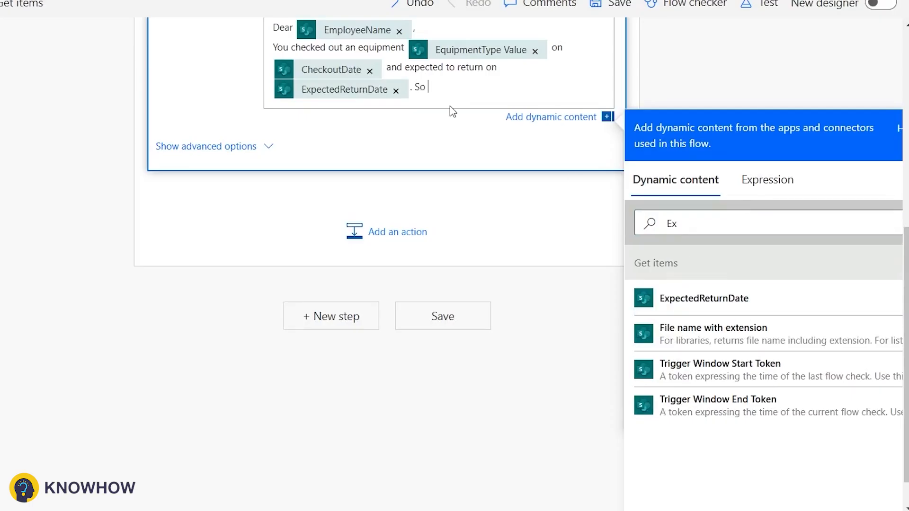
{"action": "type", "text": "please Ret"}
{"action": "type", "text": "eturn it as soon as "}
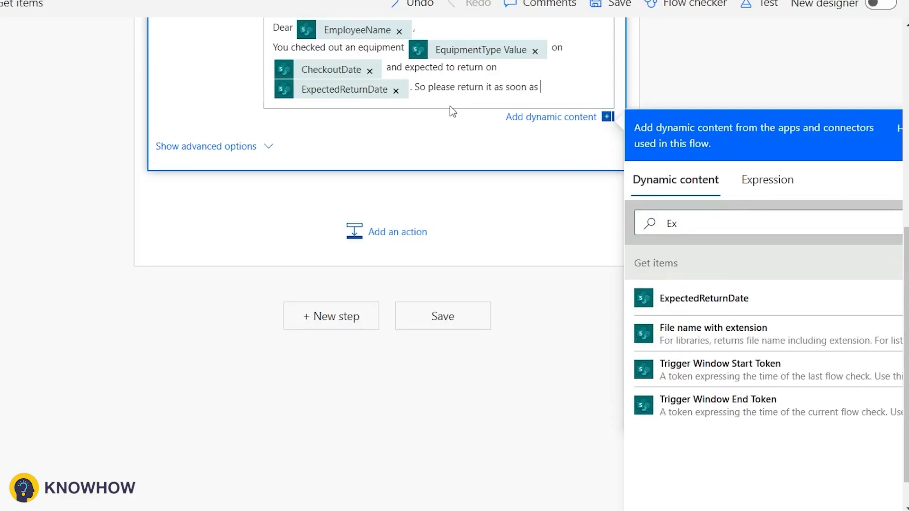
{"action": "type", "text": "possible."}
Rename the flow as Send Equipment Return Reminder and save it
{"action": "scroll", "coordinate": [415, 162], "scroll_direction": "up", "scroll_amount": 8}
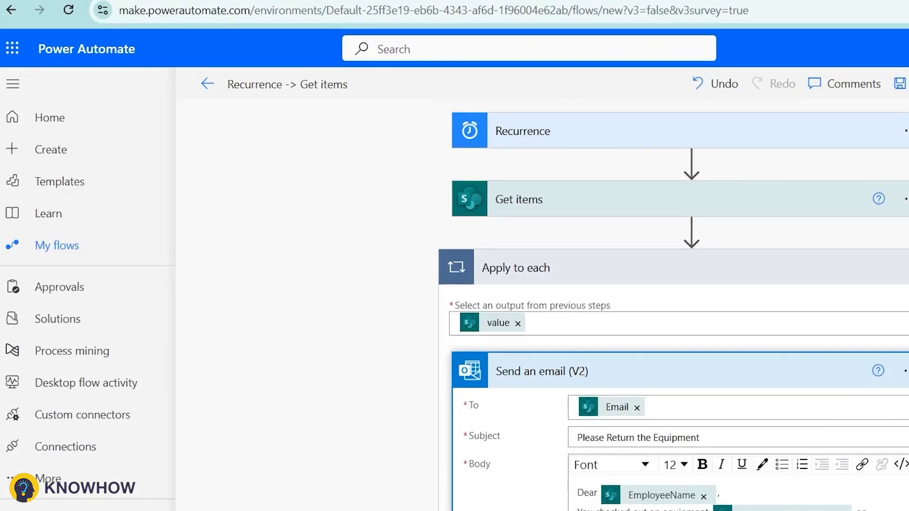
{"action": "left_click_drag", "start_coordinate": [279, 84], "coordinate": [273, 112]}
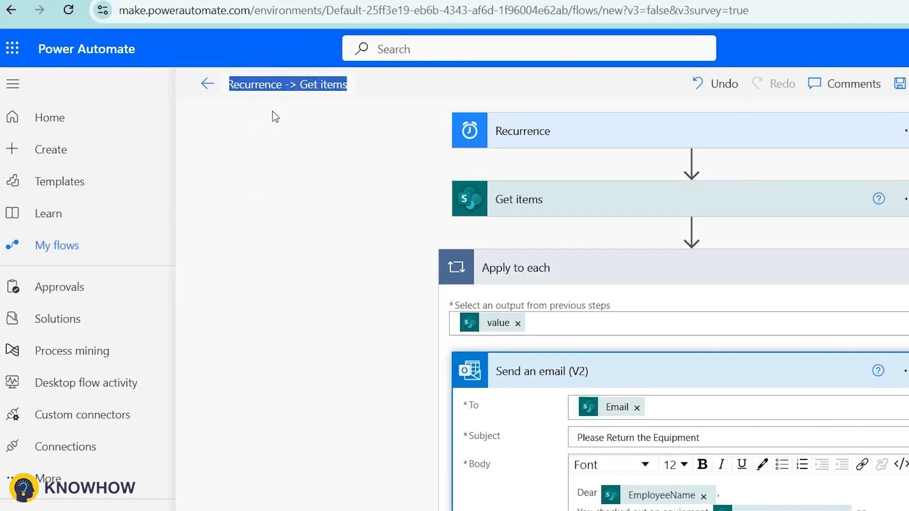
{"action": "key", "text": "BackSpace"}
{"action": "type", "text": "Send "}
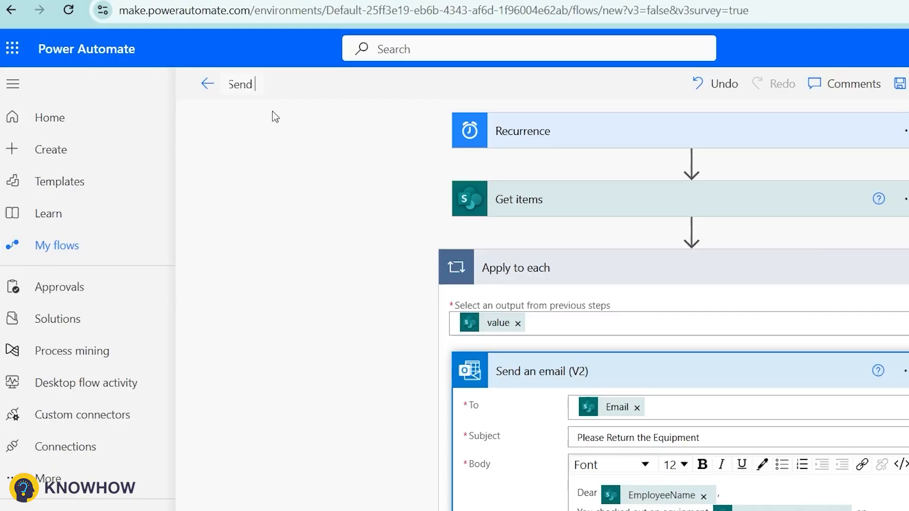
{"action": "type", "text": "Equipment Return Remn"}
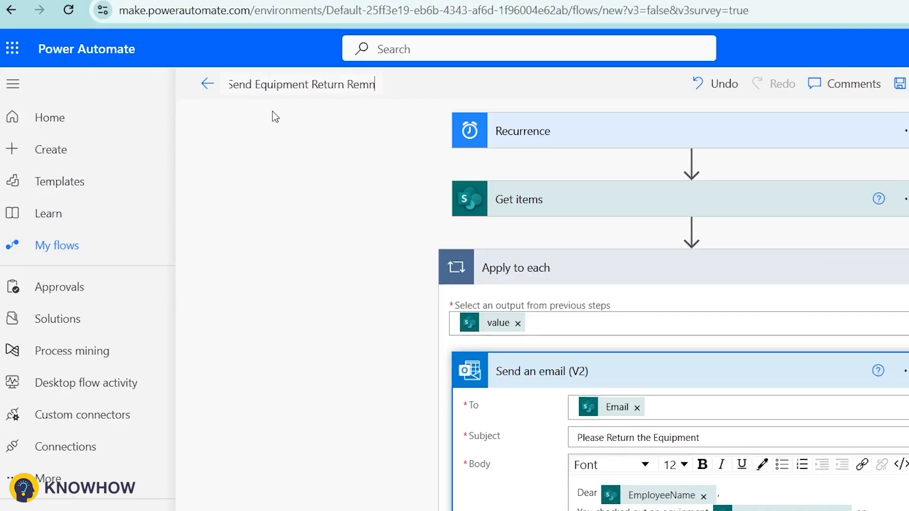
{"action": "key", "text": "BackSpace"}
{"action": "type", "text": "inder"}
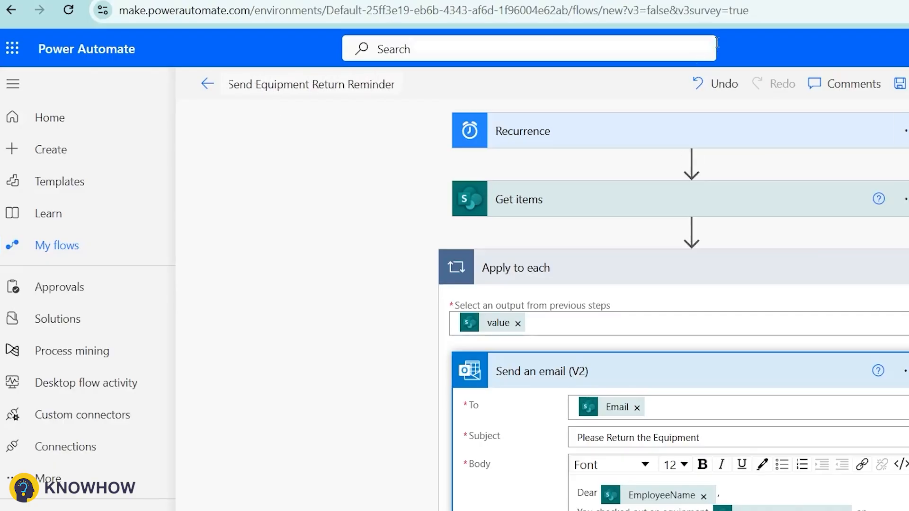
{"action": "left_click", "coordinate": [902, 85]}
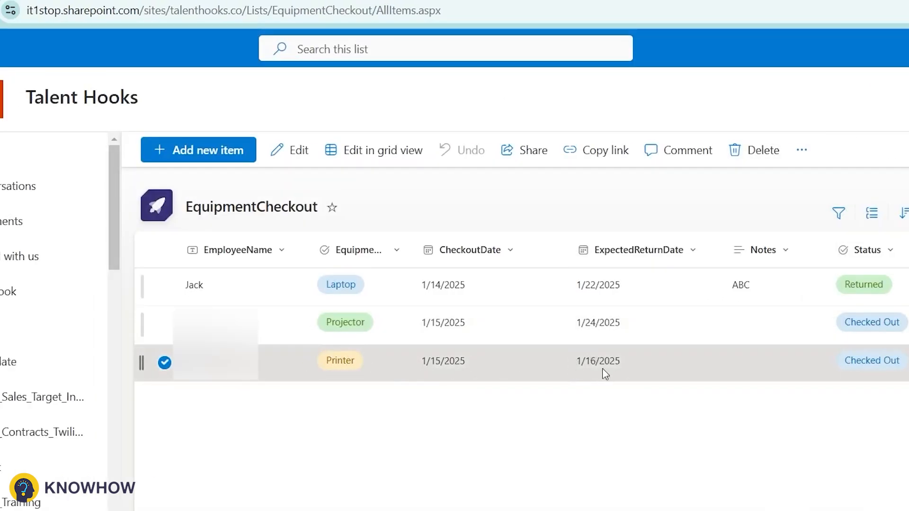
Switch to the SharePoint EquipmentCheckout list and set the Printer item's ExpectedReturnDate to 1/15/2025
{"action": "key", "text": "Delete"}
{"action": "left_click", "coordinate": [587, 374]}
{"action": "double_click", "coordinate": [581, 367]}
{"action": "left_click", "coordinate": [173, 296]}
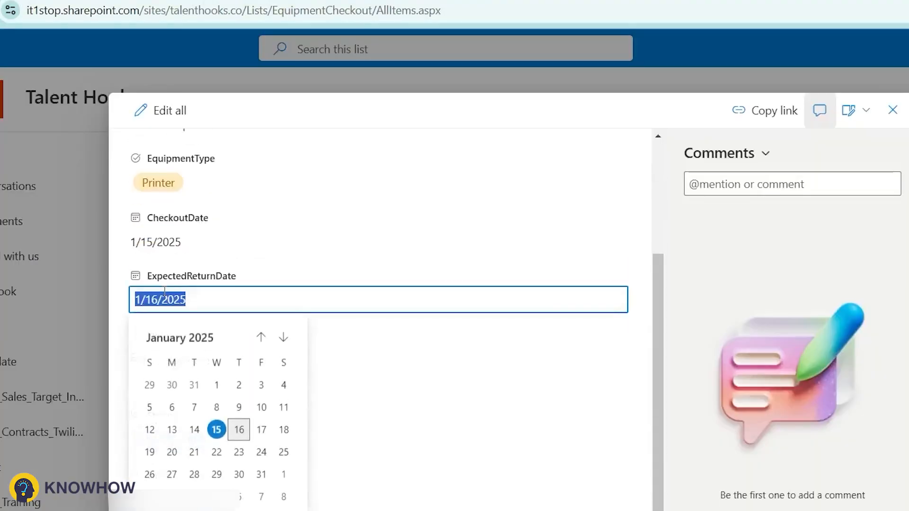
{"action": "left_click", "coordinate": [217, 430]}
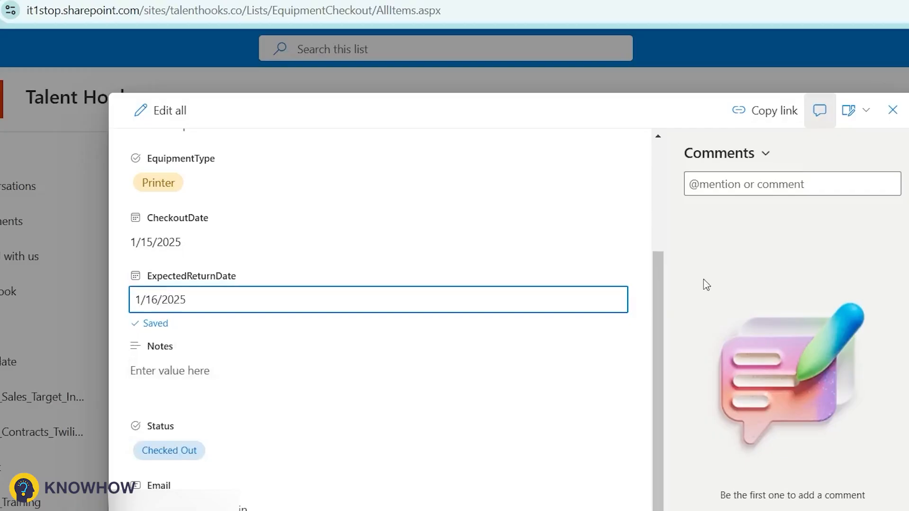
{"action": "left_click", "coordinate": [893, 111]}
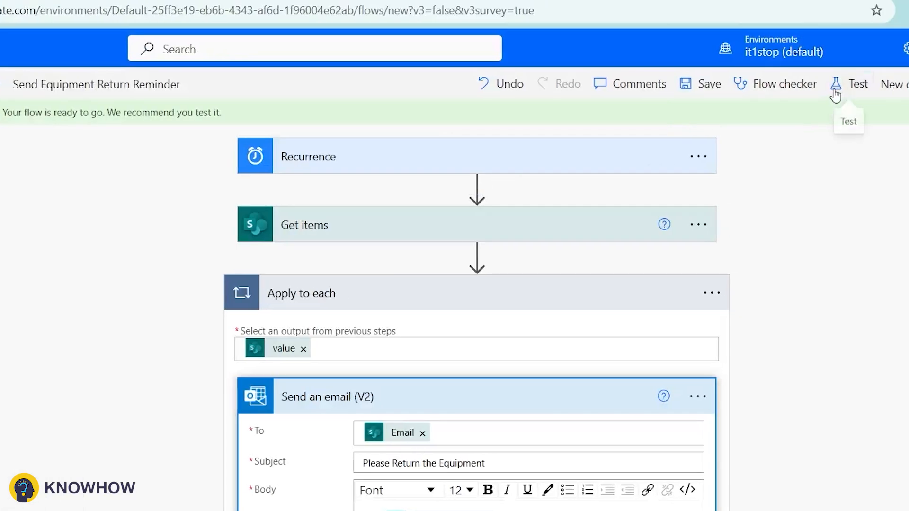
Switch back to Power Automate, test the flow manually and review the inputs and outputs of its Get items action
{"action": "left_click", "coordinate": [908, 85]}
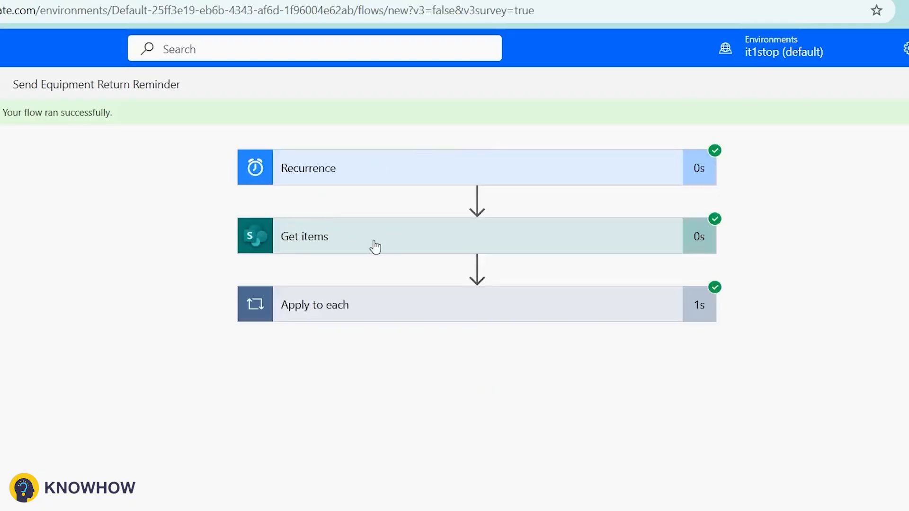
{"action": "left_click", "coordinate": [375, 246]}
{"action": "scroll", "coordinate": [374, 351], "scroll_direction": "down", "scroll_amount": 4}
{"action": "scroll", "coordinate": [351, 395], "scroll_direction": "down", "scroll_amount": 5}
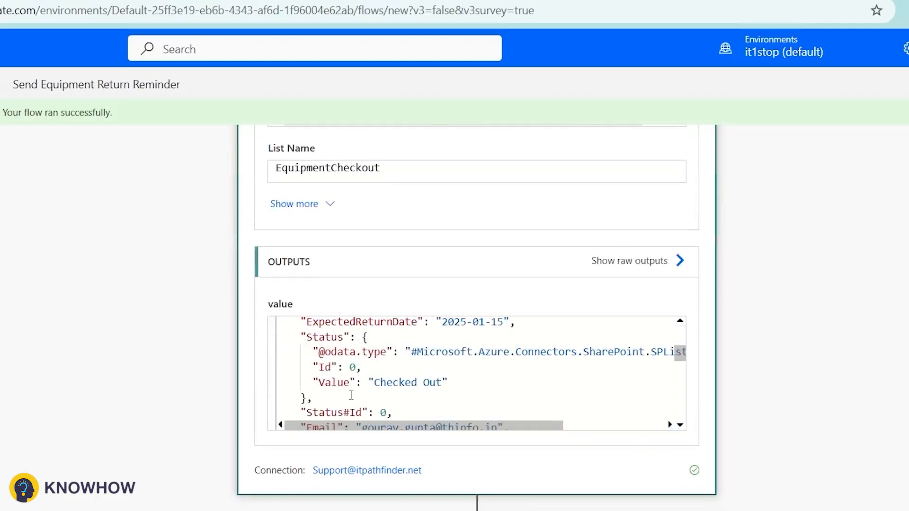
{"action": "scroll", "coordinate": [390, 376], "scroll_direction": "down", "scroll_amount": 3}
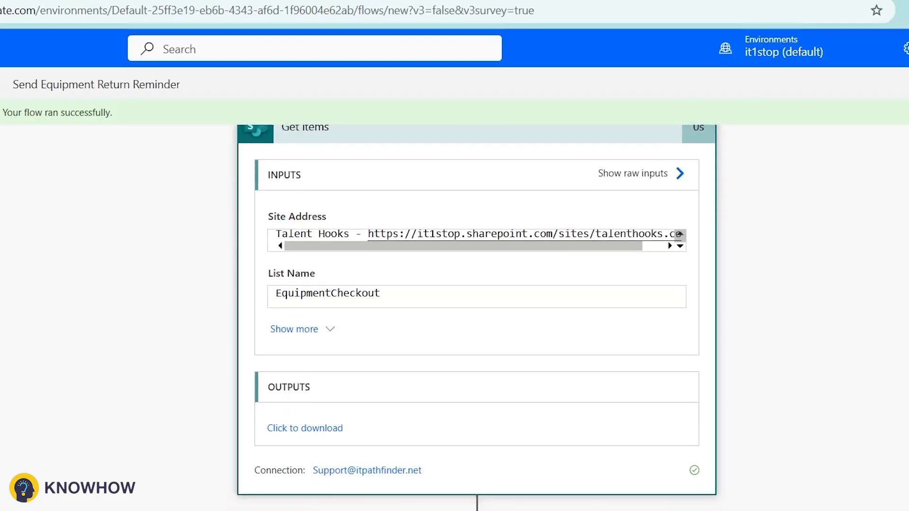
{"action": "scroll", "coordinate": [477, 312], "scroll_direction": "down", "scroll_amount": 2}
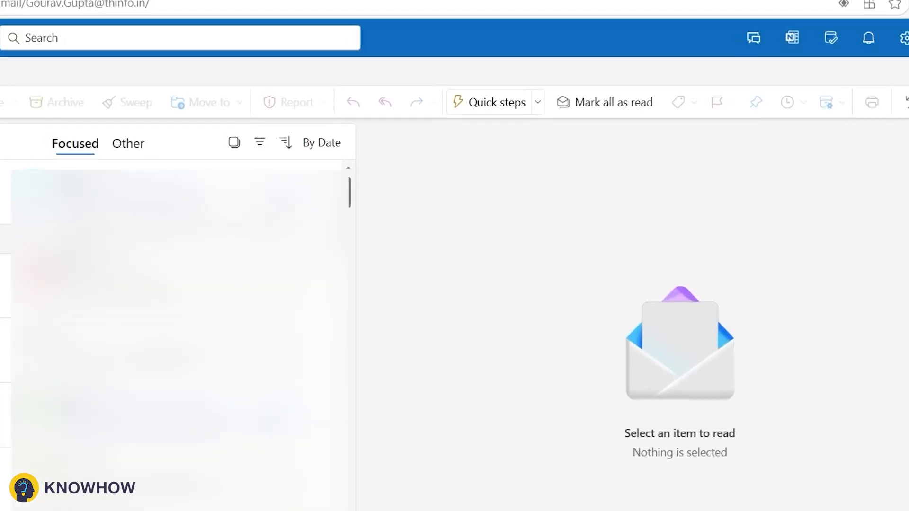
Switch to the Outlook inbox and open the "Please Return the Equipment" email to check its body text
{"action": "left_click", "coordinate": [161, 197]}
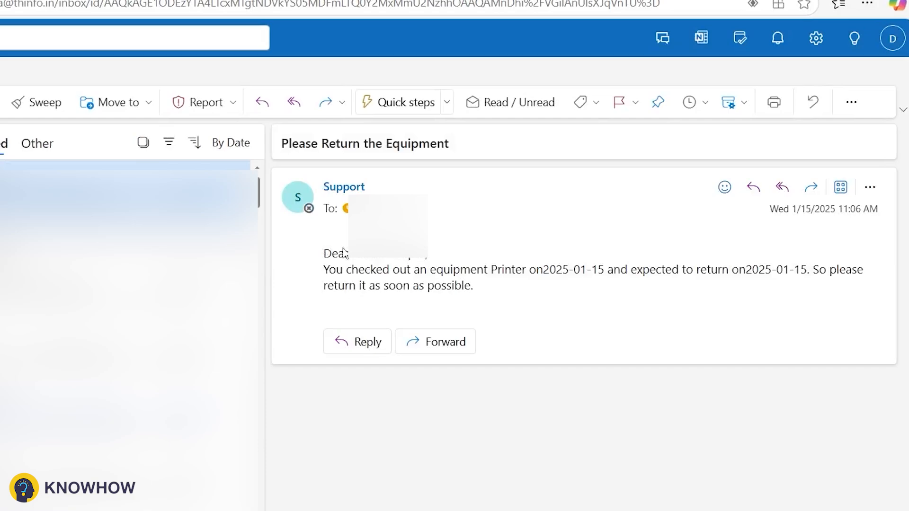